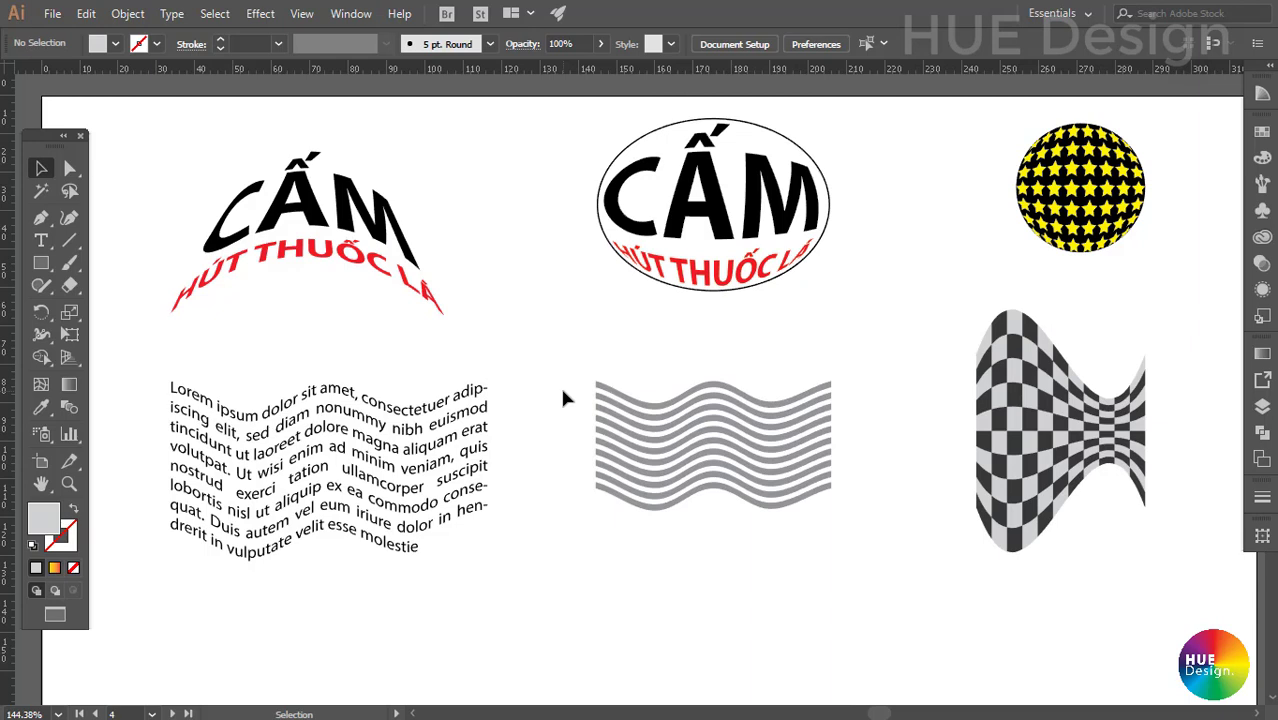
Inspect the existing warped demos: Lorem ipsum paragraph, arched text, oval badge, sphere and checkerboard.
{"action": "left_click_drag", "start_coordinate": [500, 379], "coordinate": [388, 452]}
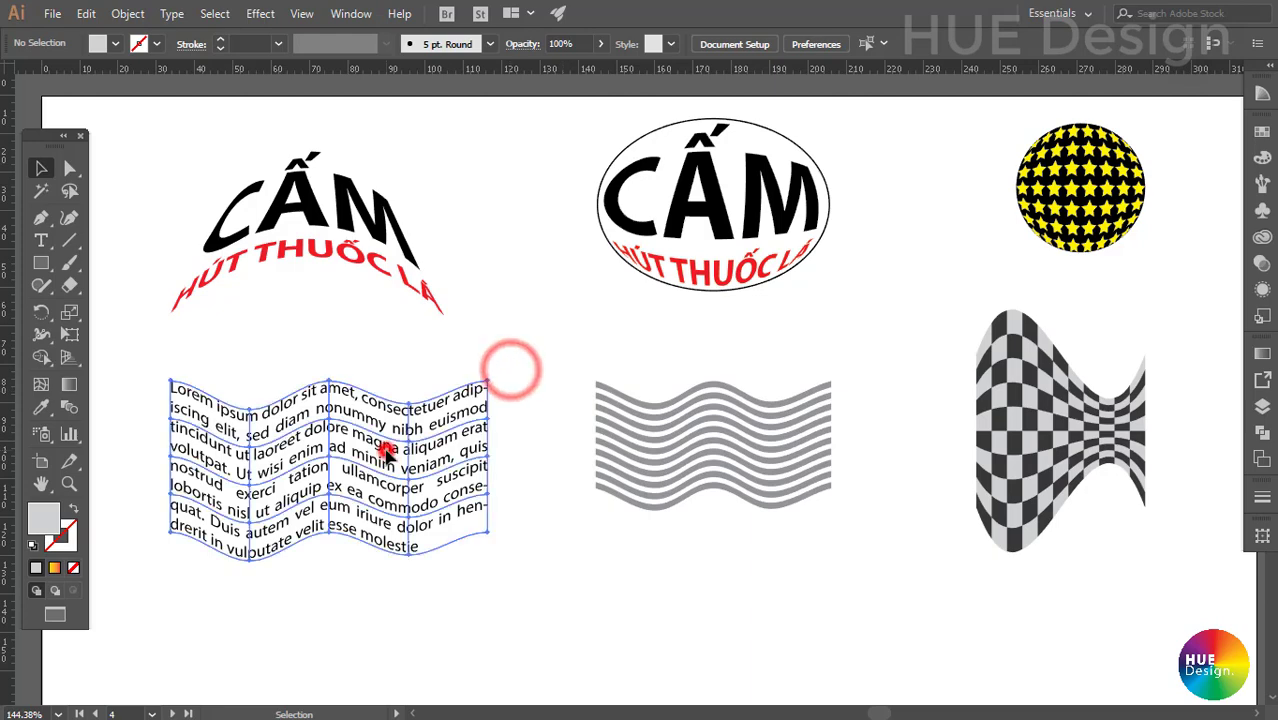
{"action": "left_click", "coordinate": [368, 268]}
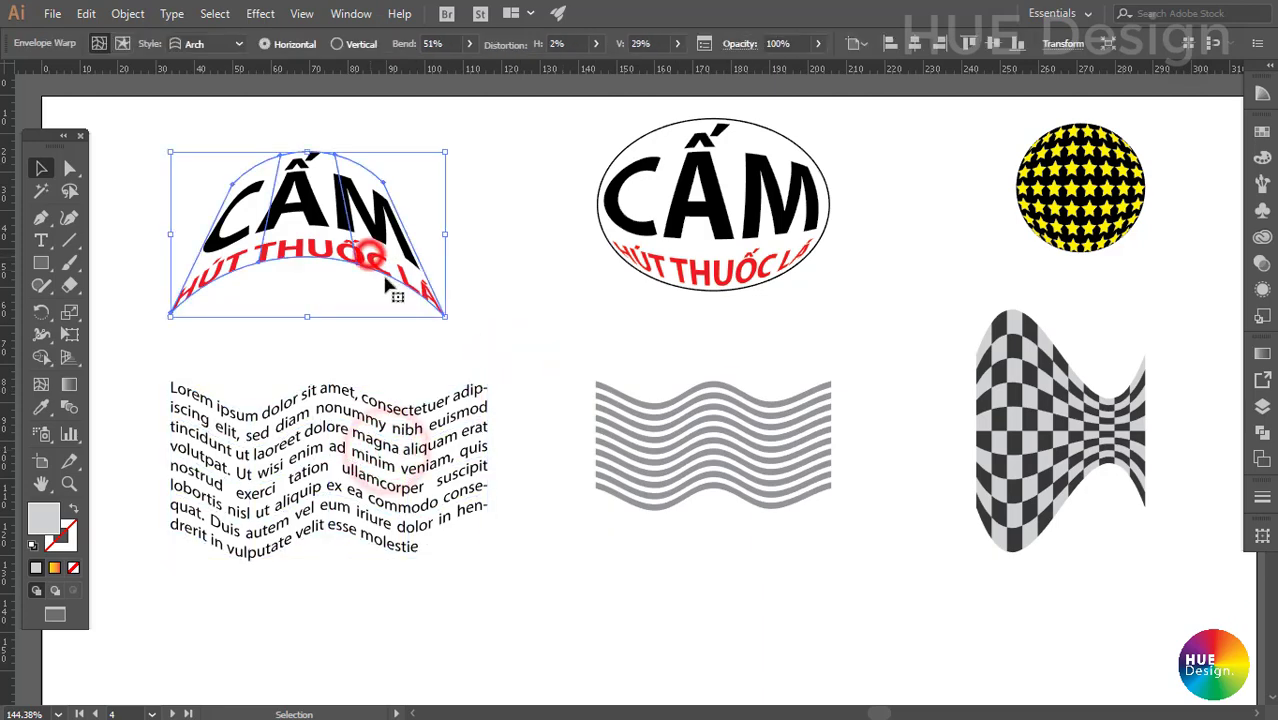
{"action": "left_click", "coordinate": [416, 446]}
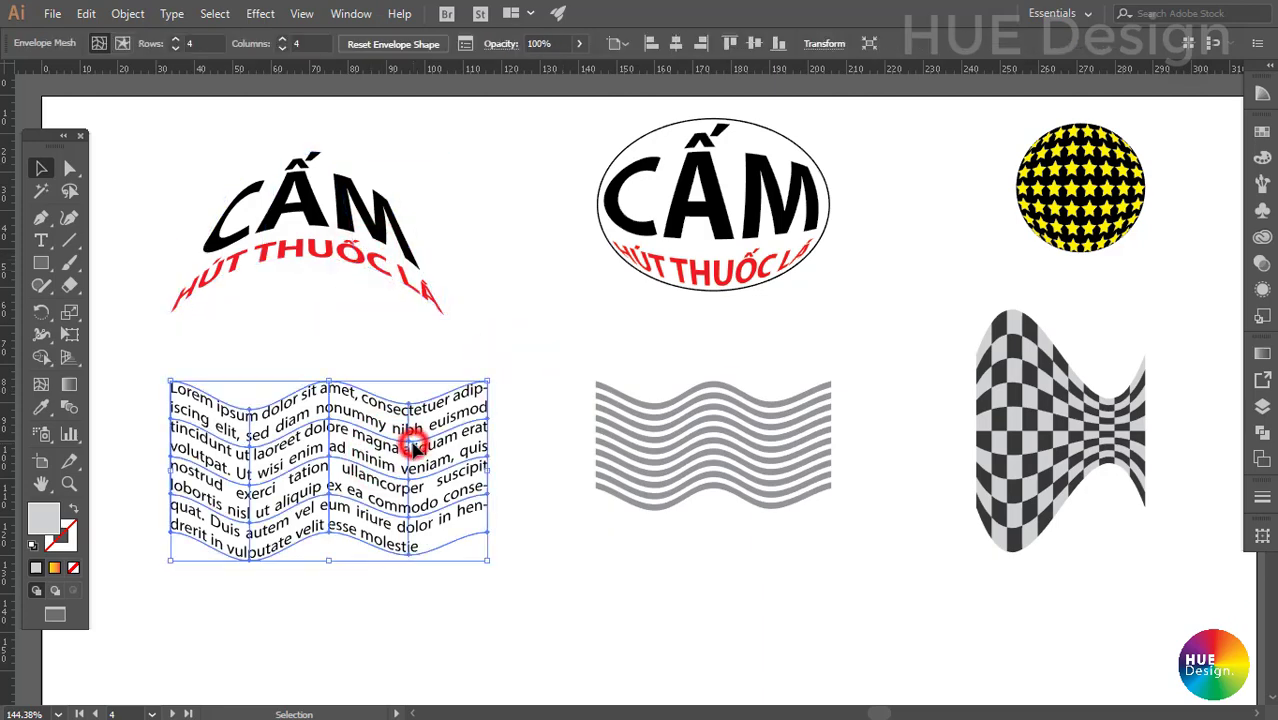
{"action": "left_click", "coordinate": [745, 243]}
{"action": "left_click", "coordinate": [1100, 220]}
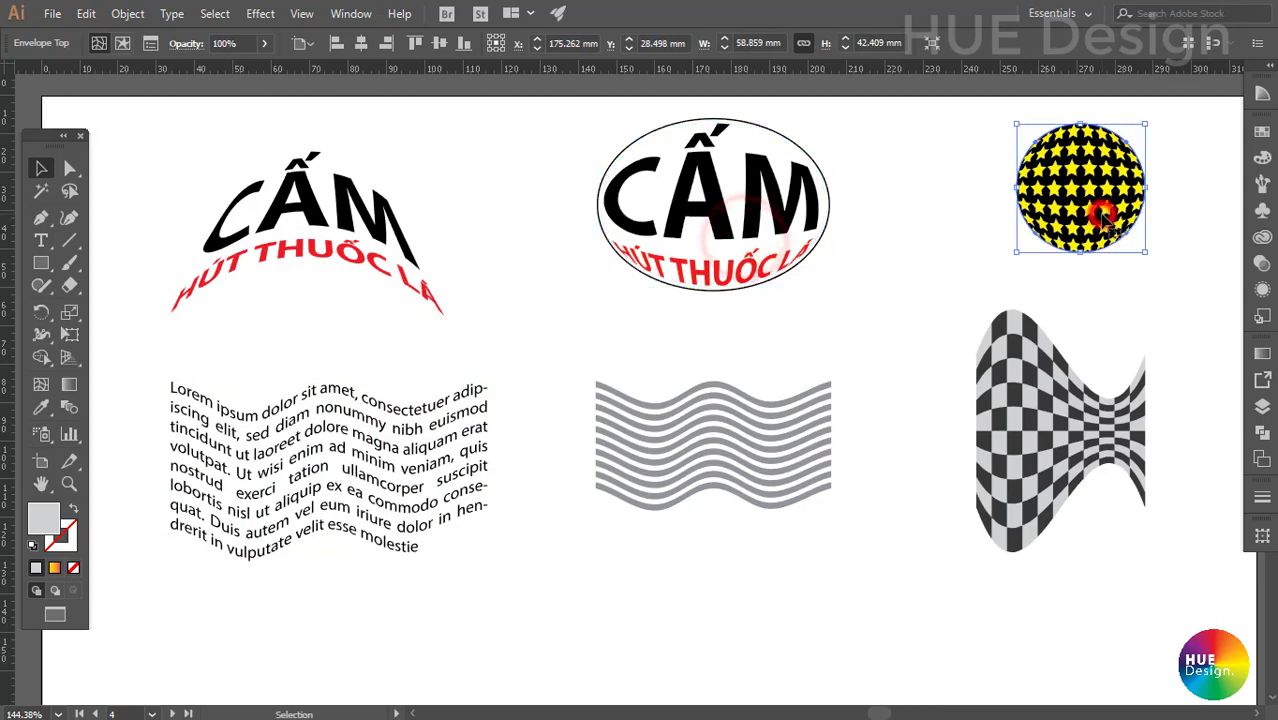
{"action": "left_click", "coordinate": [1068, 432]}
Select the LOVE YOU text and bring up the Object menu's envelope distortion choices.
{"action": "left_click", "coordinate": [880, 330]}
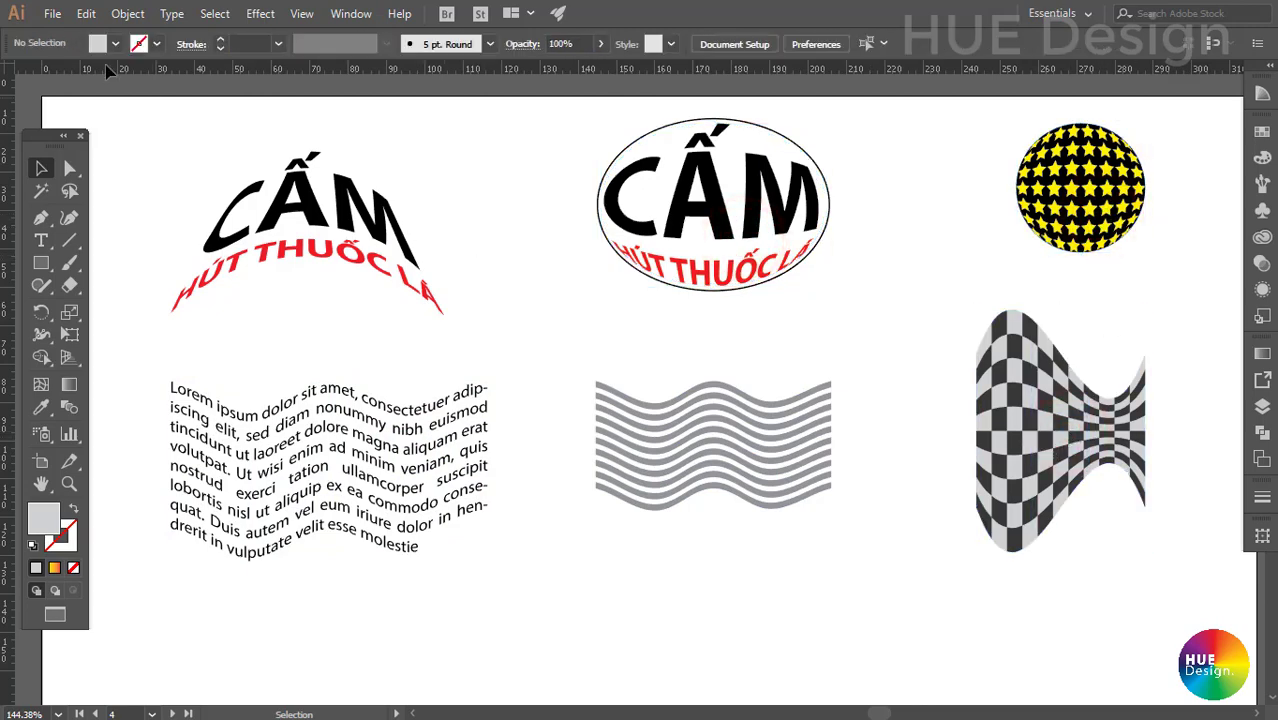
{"action": "left_click", "coordinate": [127, 13]}
{"action": "mouse_move", "coordinate": [222, 510]}
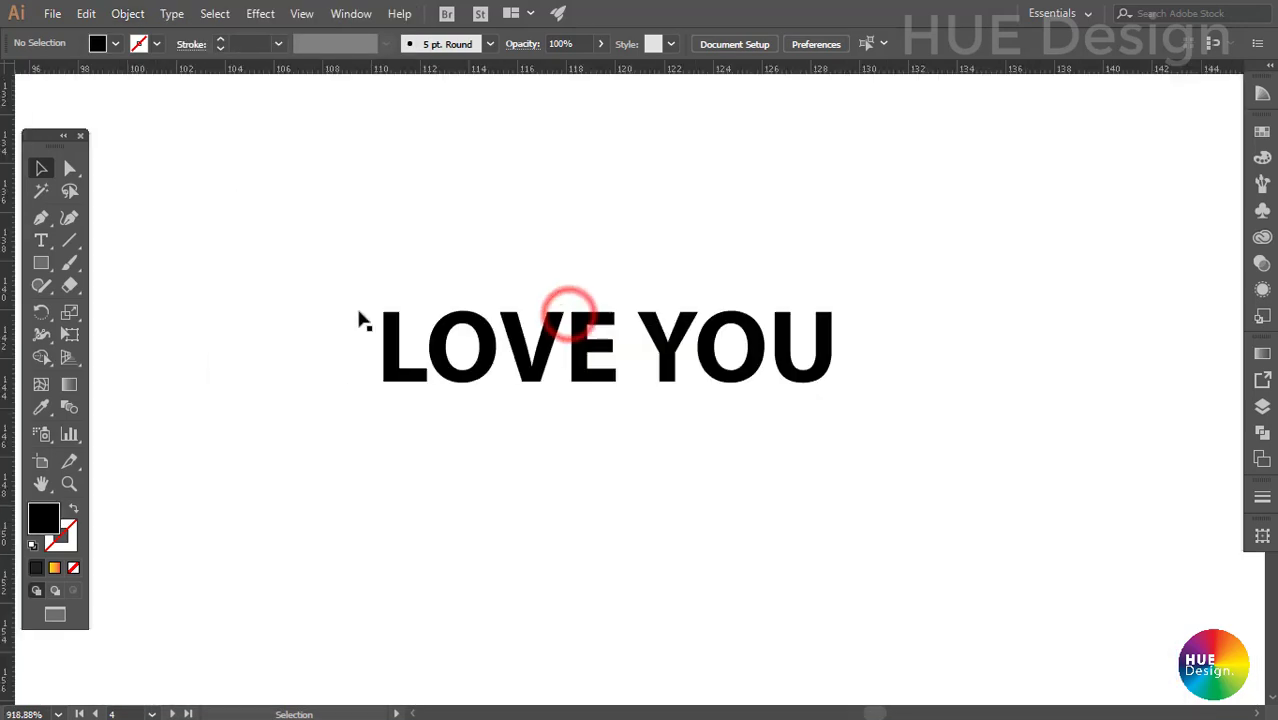
{"action": "left_click_drag", "start_coordinate": [930, 405], "coordinate": [965, 450]}
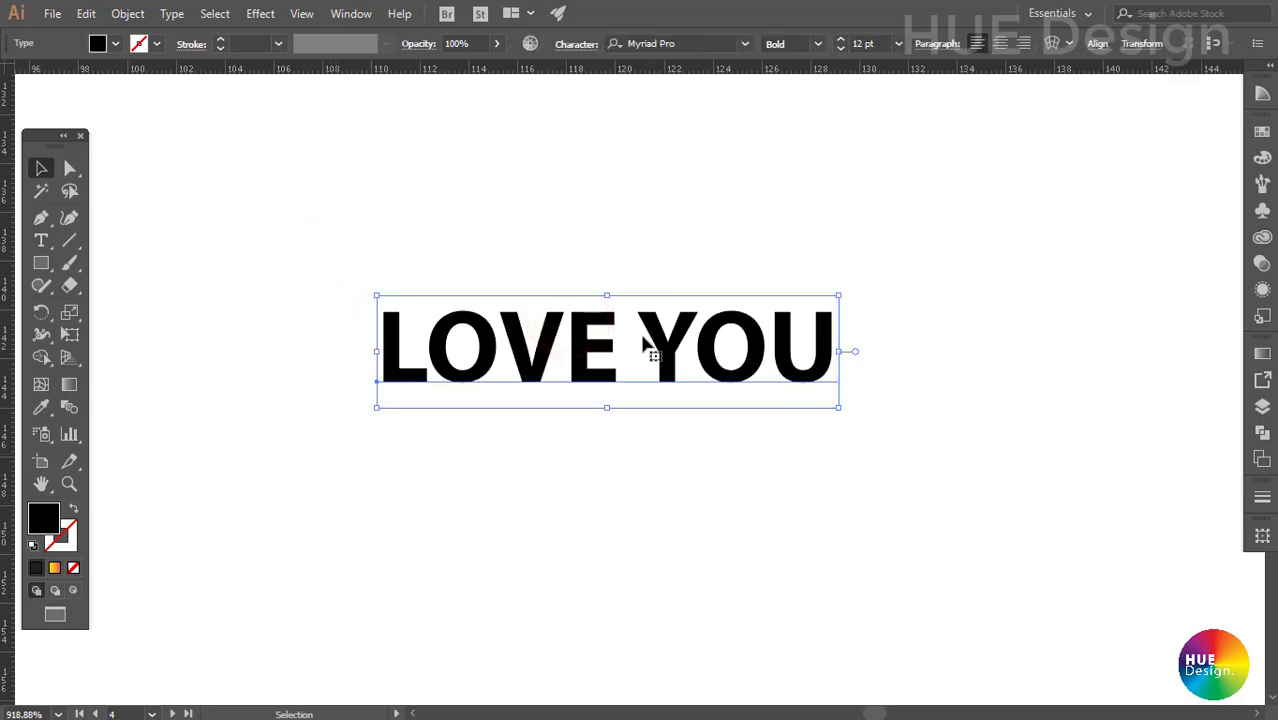
{"action": "left_click", "coordinate": [125, 13]}
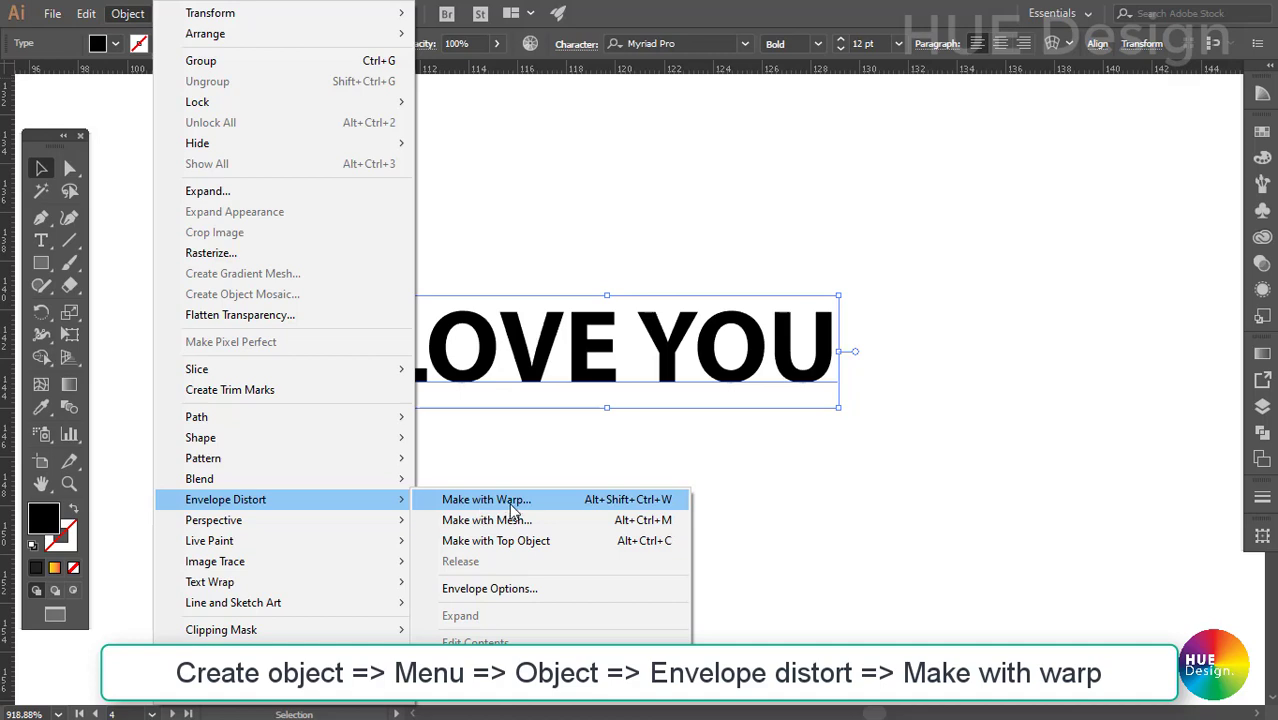
Make a warp envelope on LOVE YOU, previewing Arc Lower, Arc Upper, Arch and Bulge.
{"action": "left_click", "coordinate": [510, 501]}
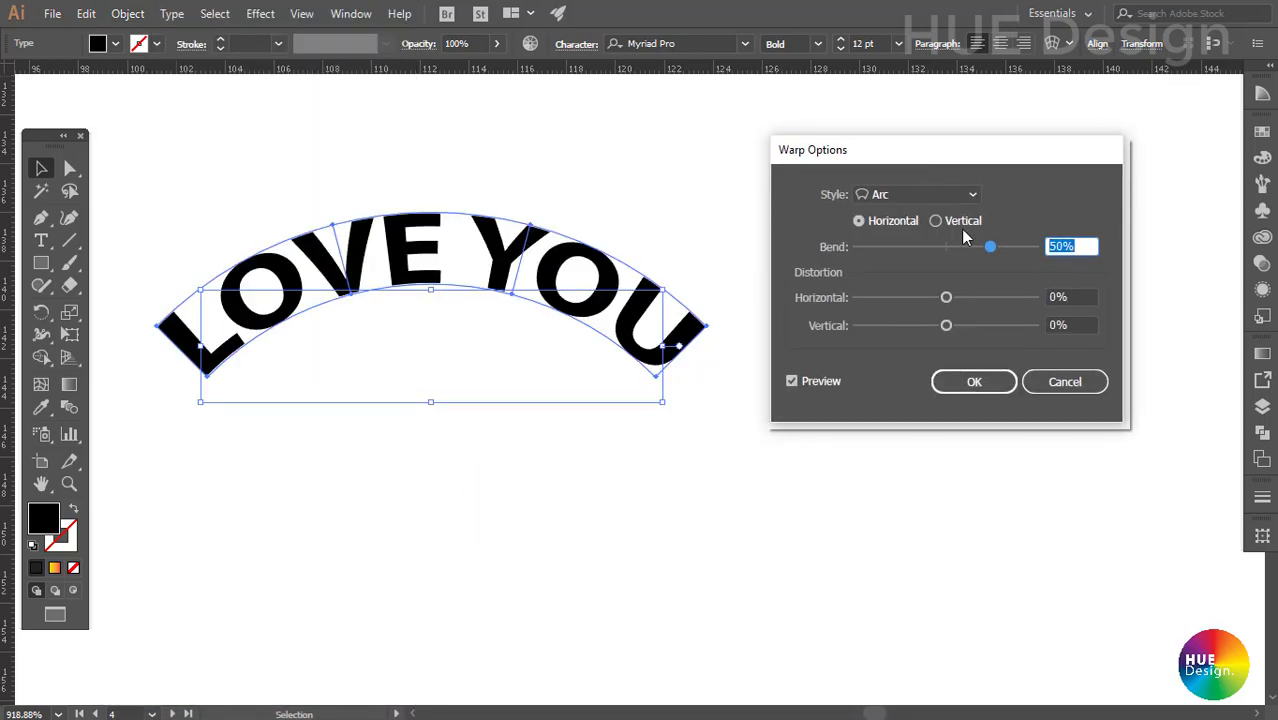
{"action": "left_click", "coordinate": [975, 196]}
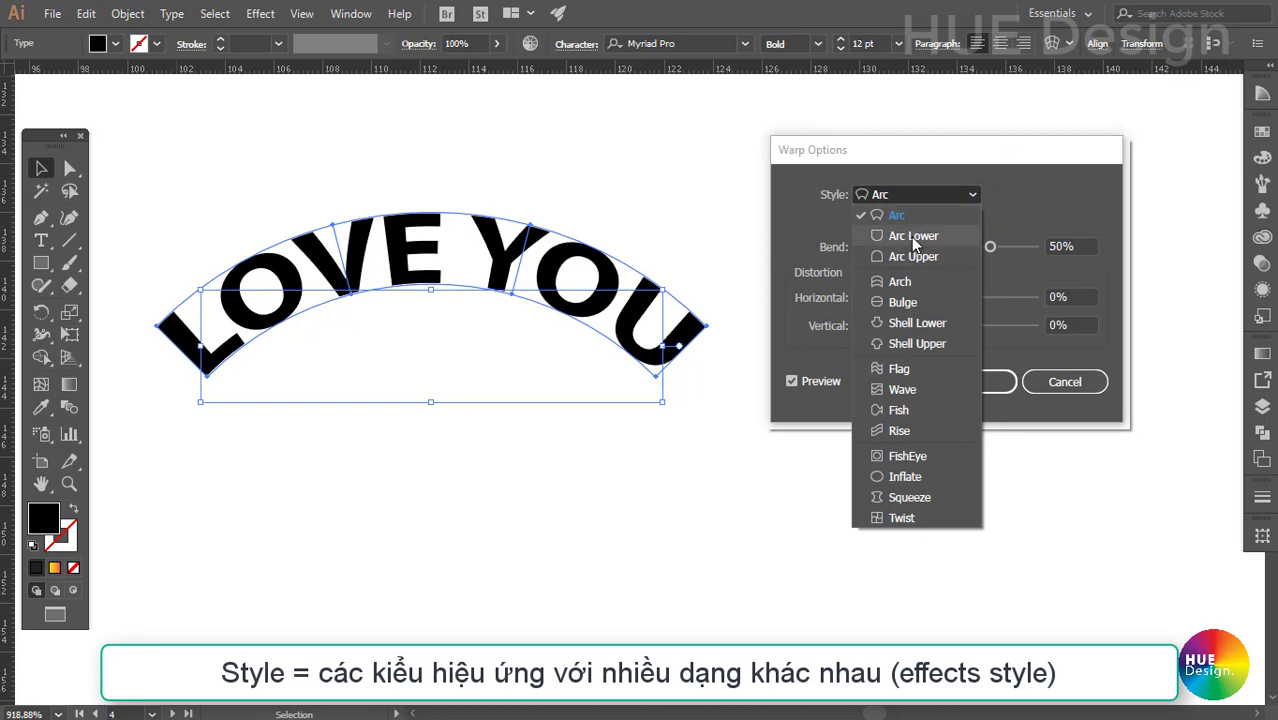
{"action": "left_click", "coordinate": [911, 236]}
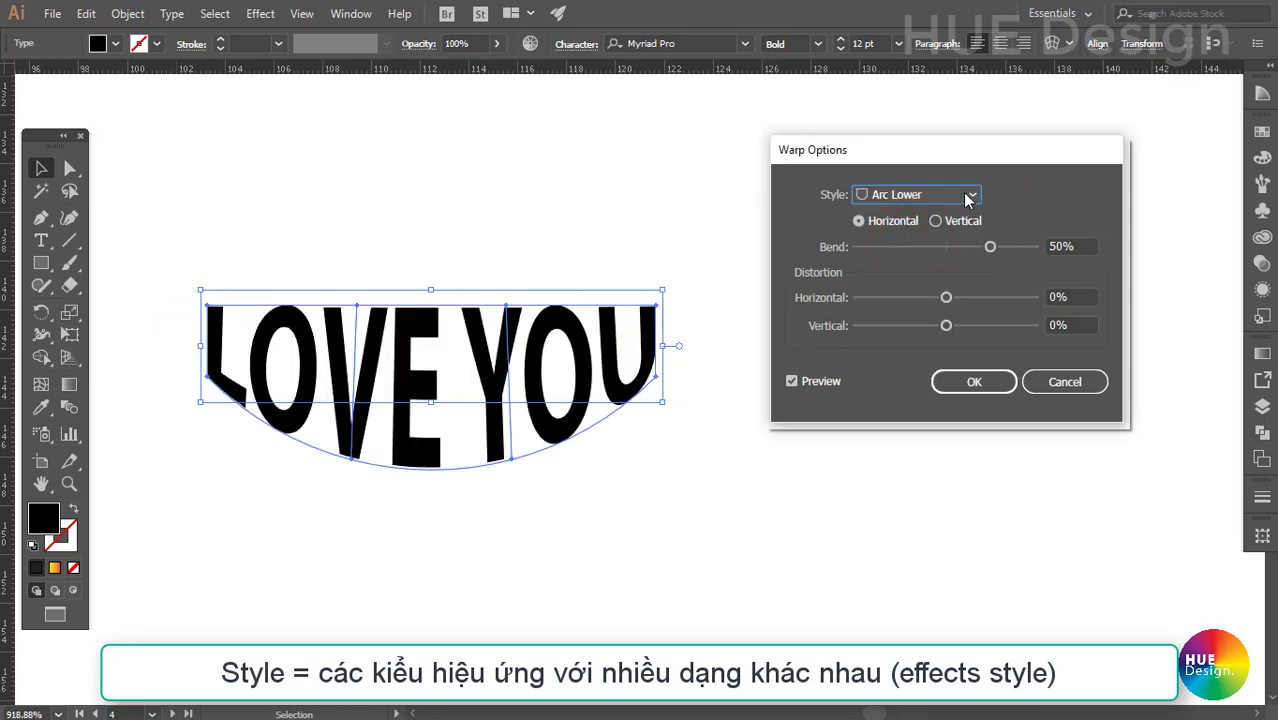
{"action": "left_click", "coordinate": [970, 195]}
{"action": "left_click", "coordinate": [920, 256]}
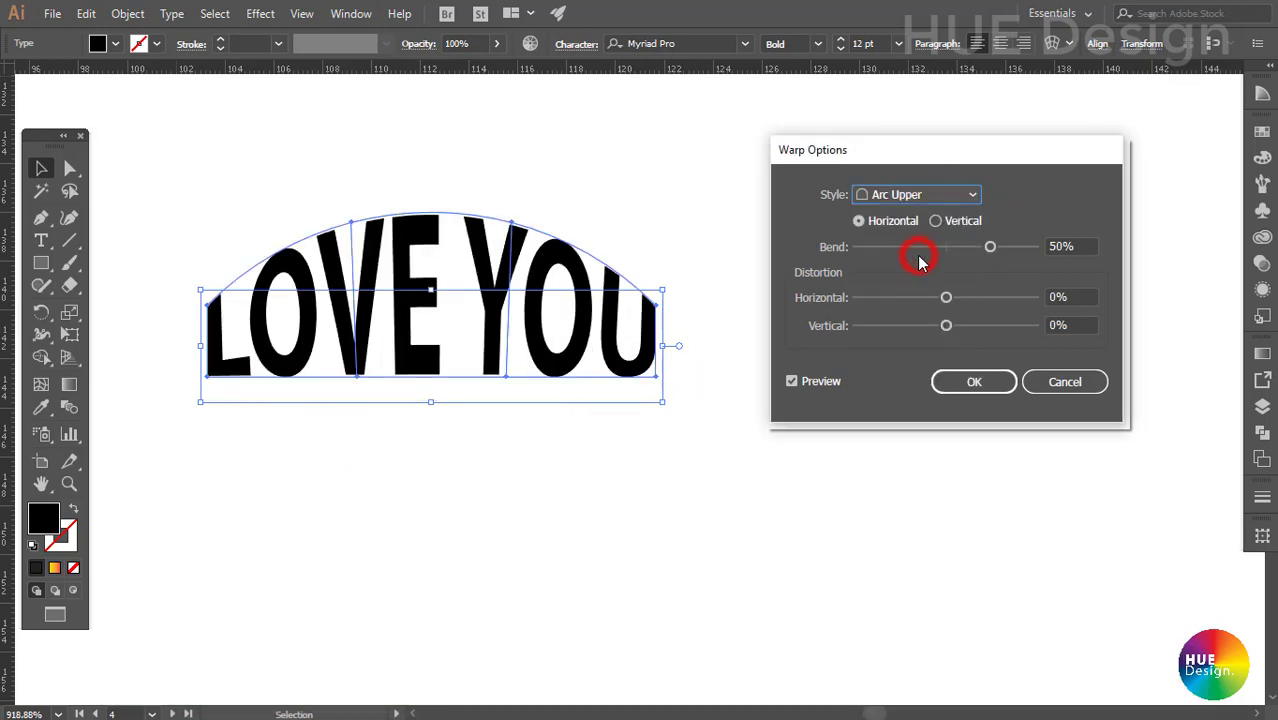
{"action": "left_click", "coordinate": [972, 195]}
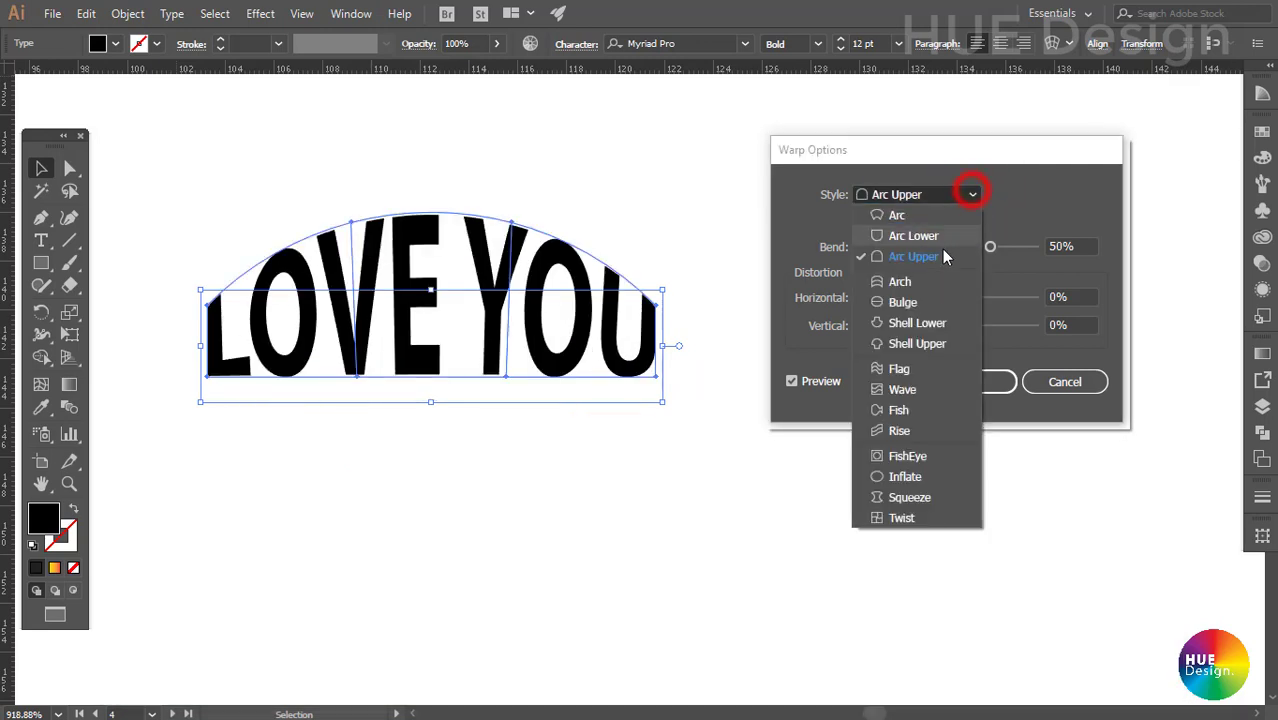
{"action": "left_click", "coordinate": [900, 282]}
{"action": "left_click", "coordinate": [972, 197]}
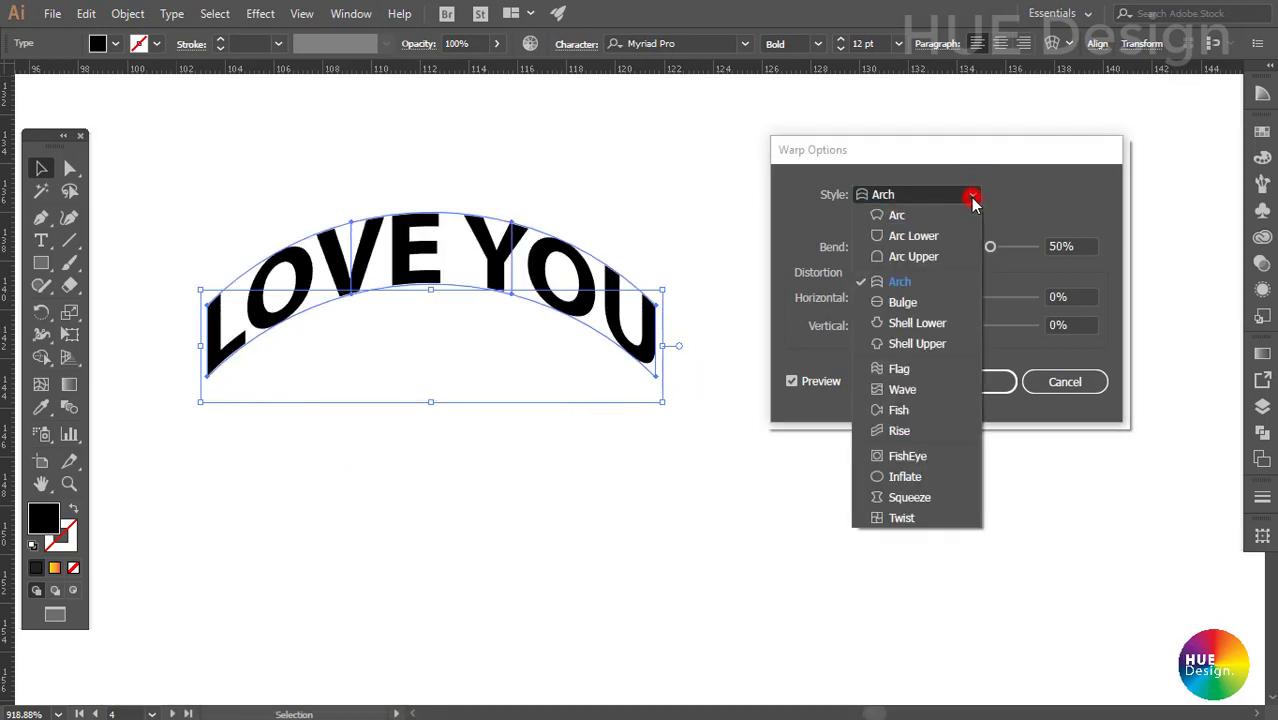
{"action": "left_click", "coordinate": [900, 302]}
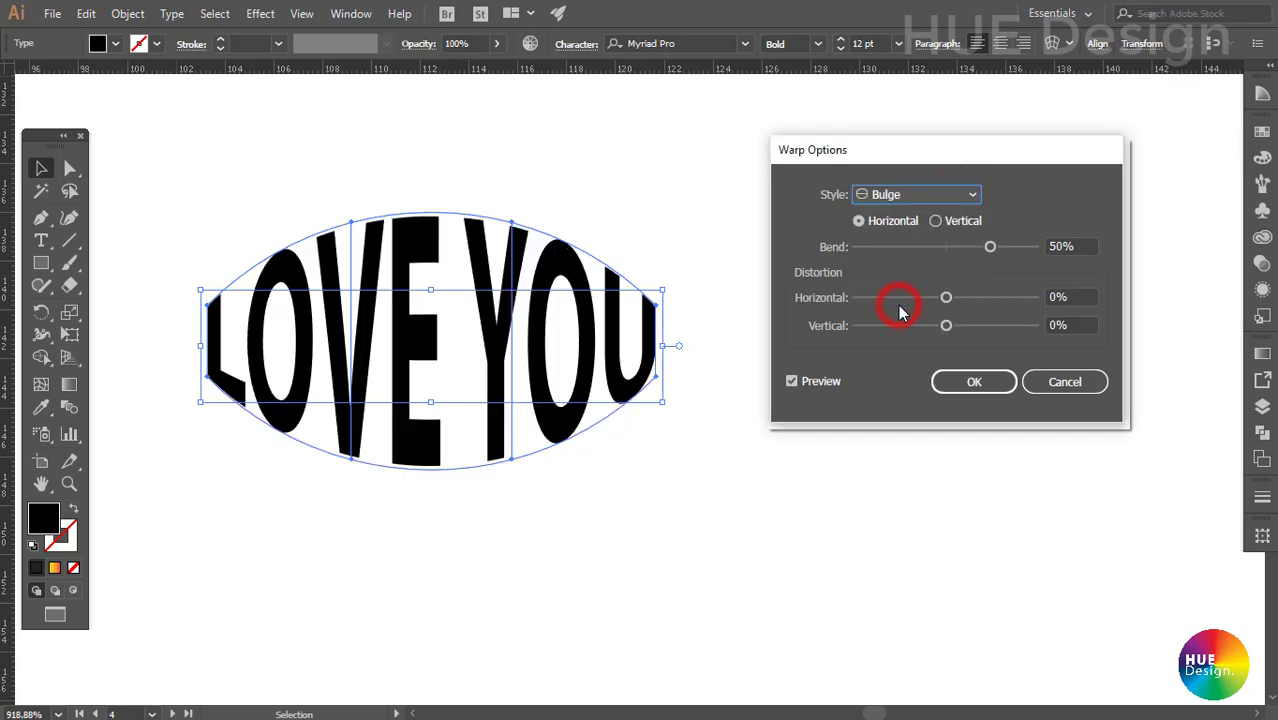
Preview the Shell Lower, Shell Upper, Flag, Wave, Fish and Rise warp styles.
{"action": "left_click", "coordinate": [972, 195]}
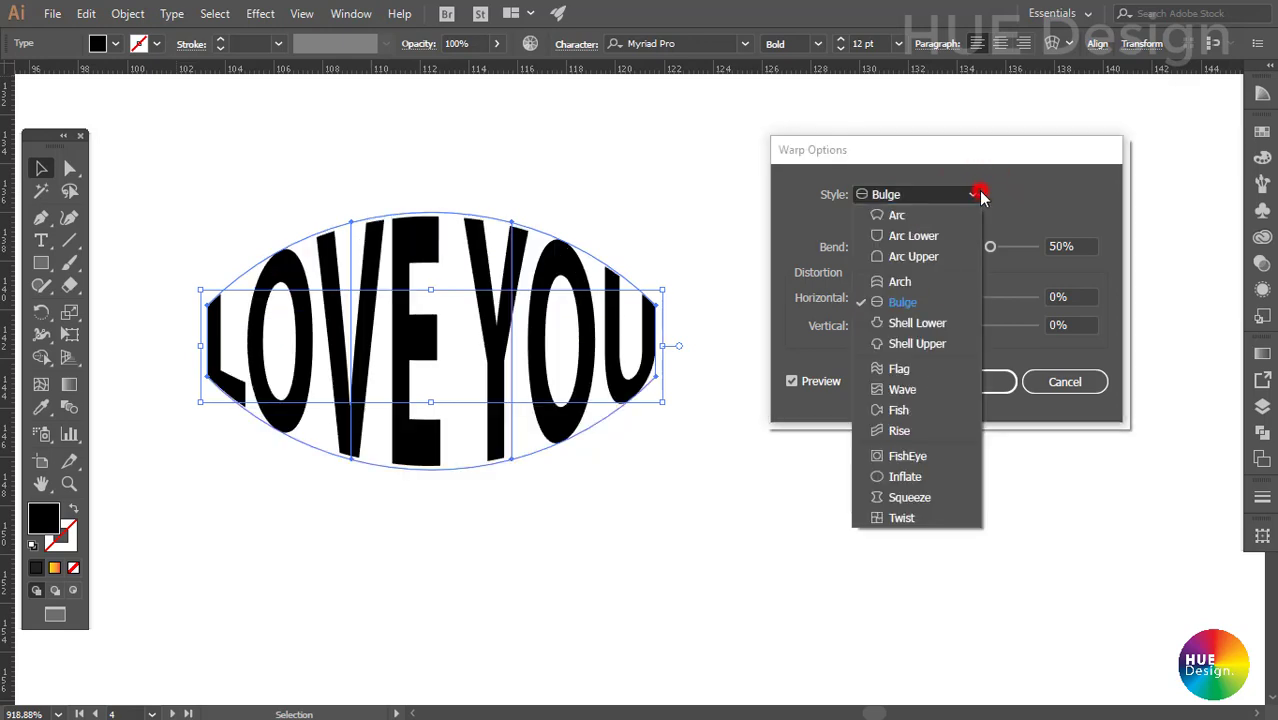
{"action": "left_click", "coordinate": [903, 326]}
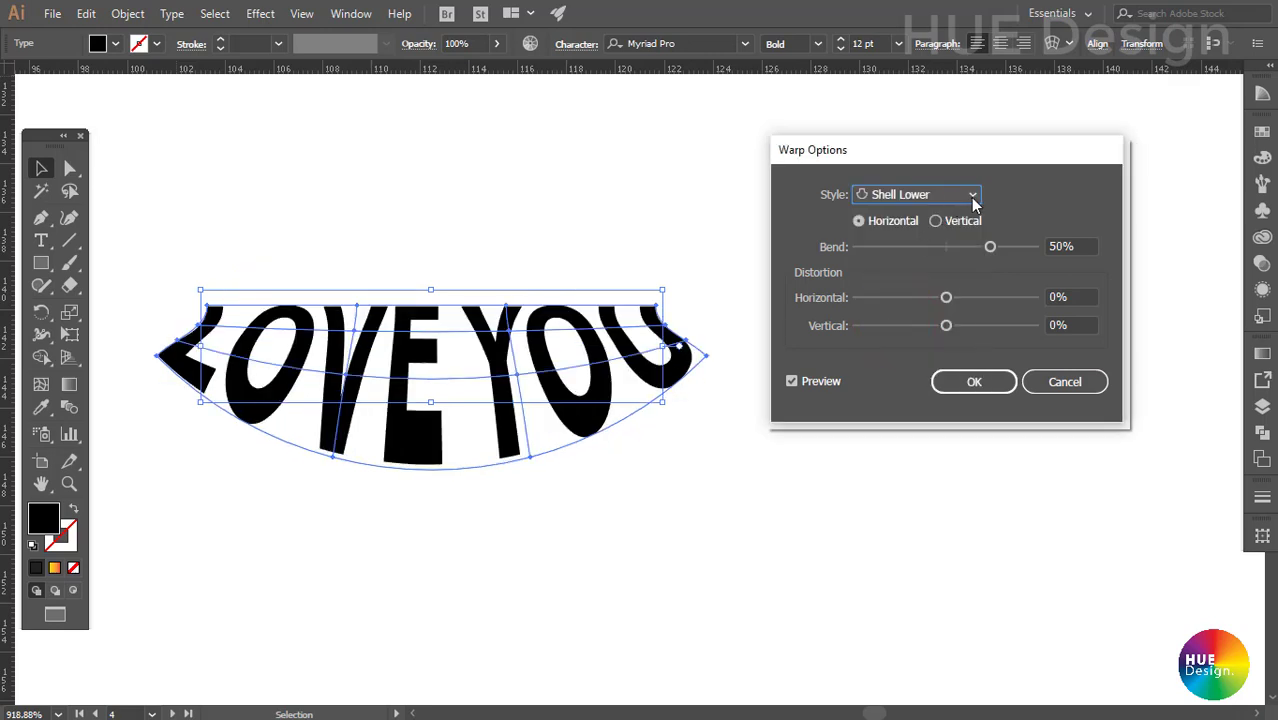
{"action": "left_click", "coordinate": [972, 195]}
{"action": "left_click", "coordinate": [908, 343]}
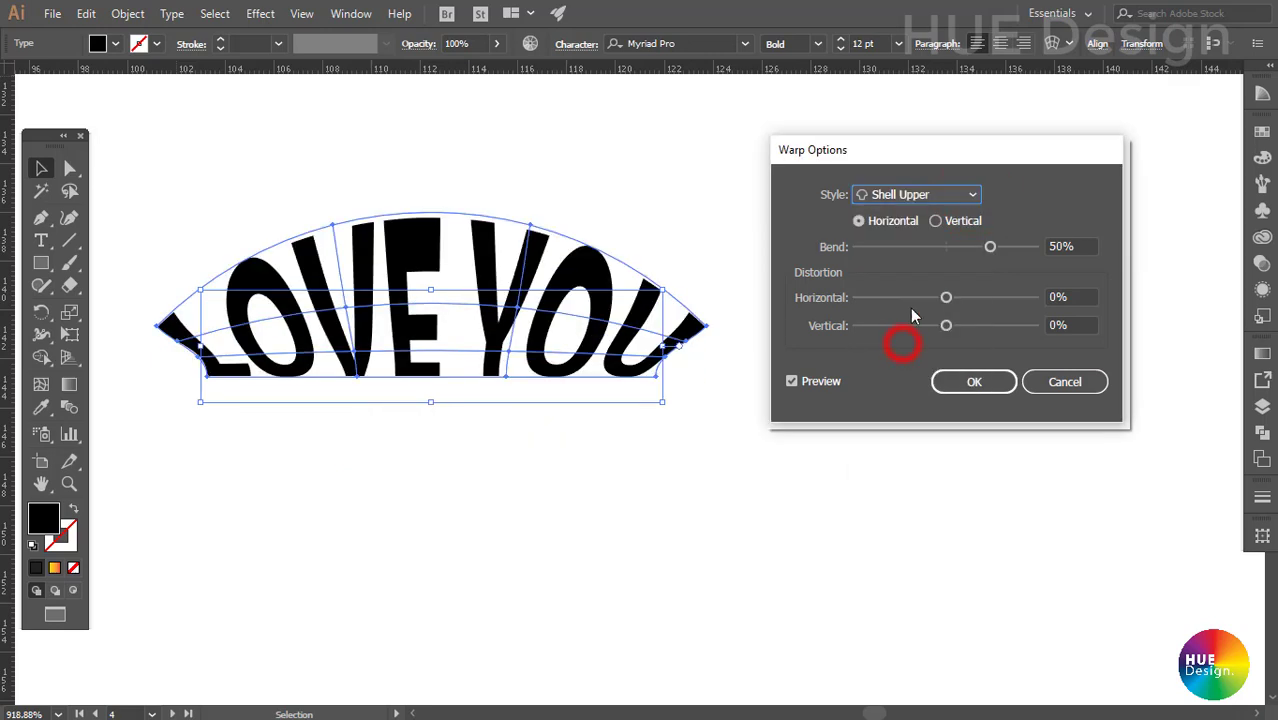
{"action": "left_click", "coordinate": [972, 195]}
{"action": "left_click", "coordinate": [898, 368]}
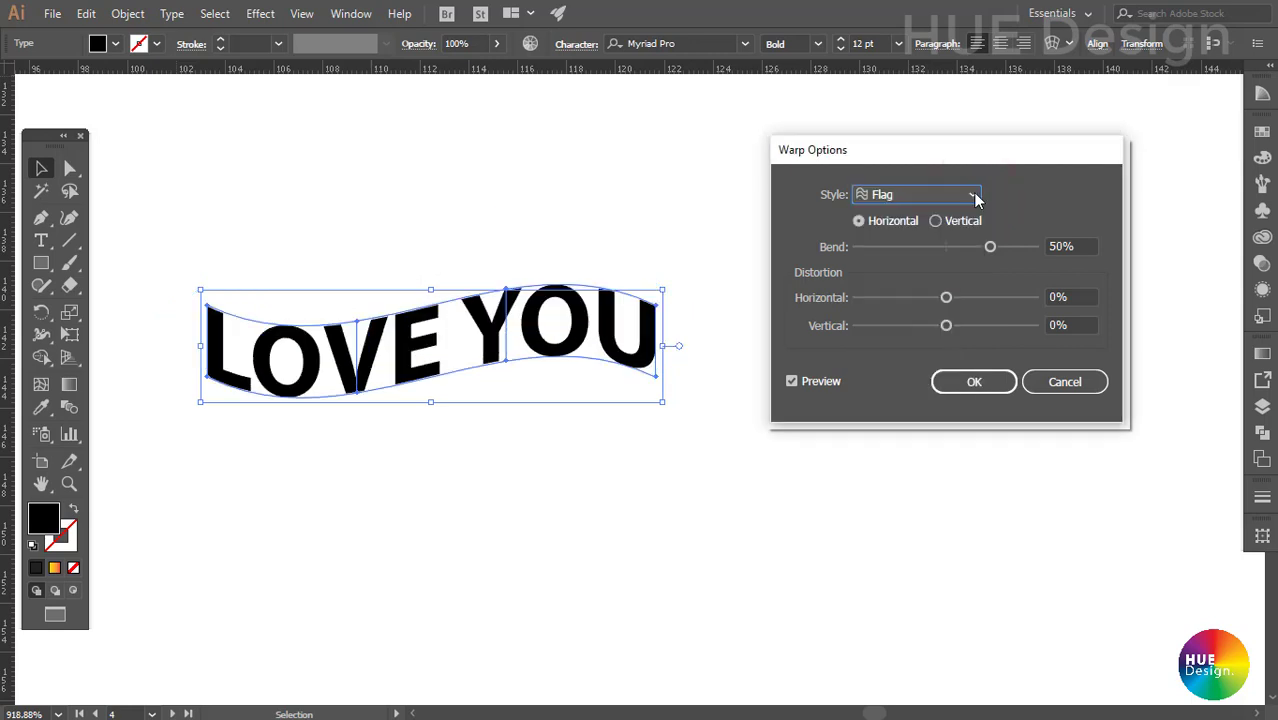
{"action": "left_click", "coordinate": [972, 195]}
{"action": "left_click", "coordinate": [902, 389]}
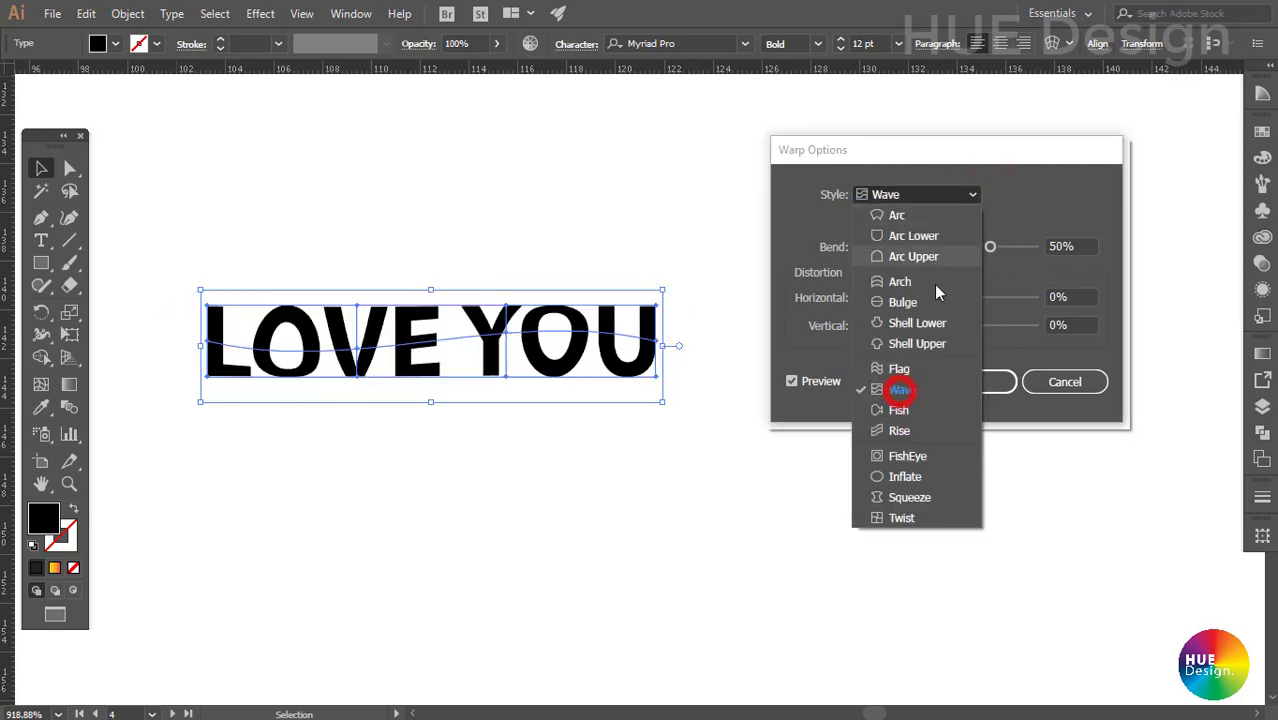
{"action": "left_click", "coordinate": [900, 410]}
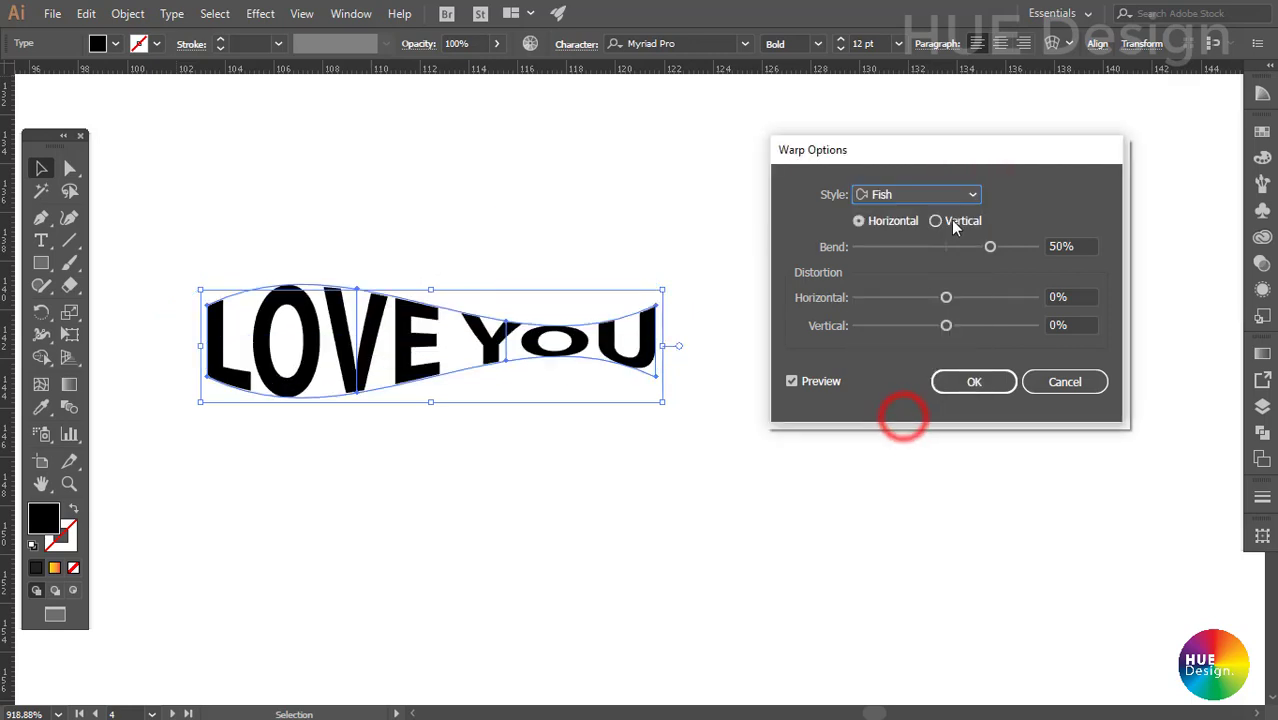
{"action": "left_click", "coordinate": [972, 195]}
{"action": "left_click", "coordinate": [901, 430]}
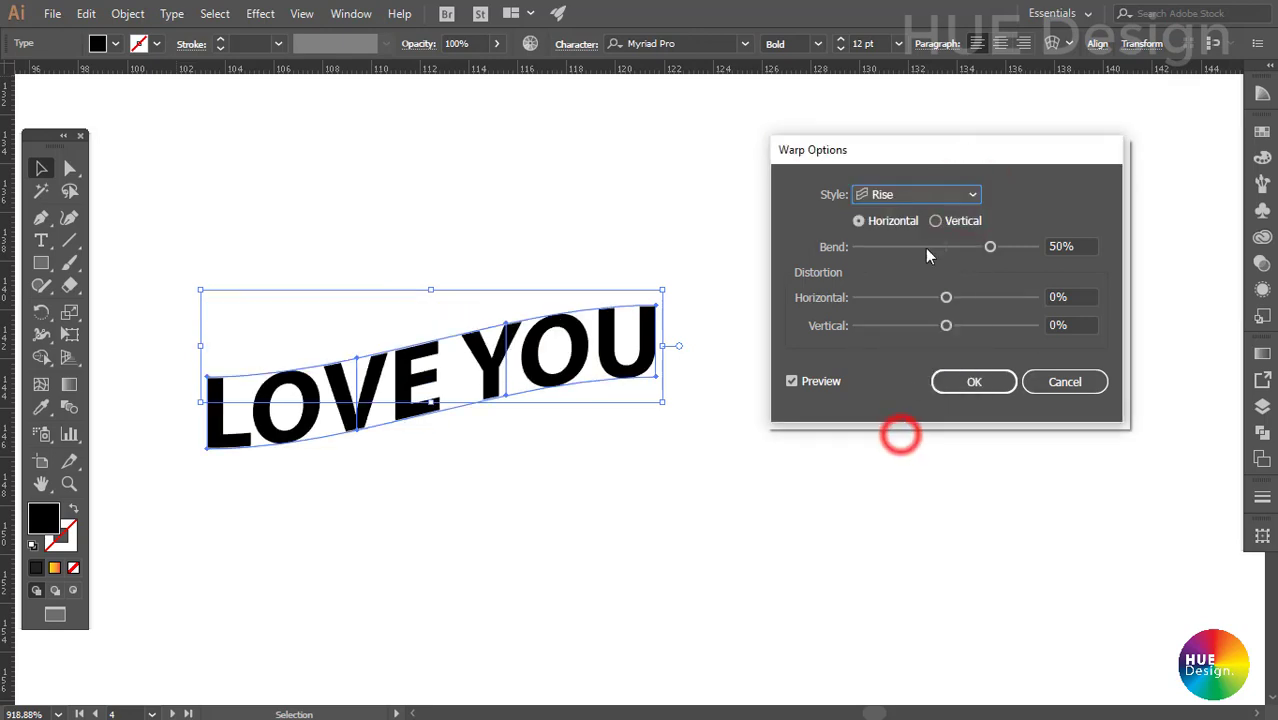
Preview FishEye, Inflate, Squeeze and Twist warps, then settle on the Arc style.
{"action": "left_click", "coordinate": [966, 199]}
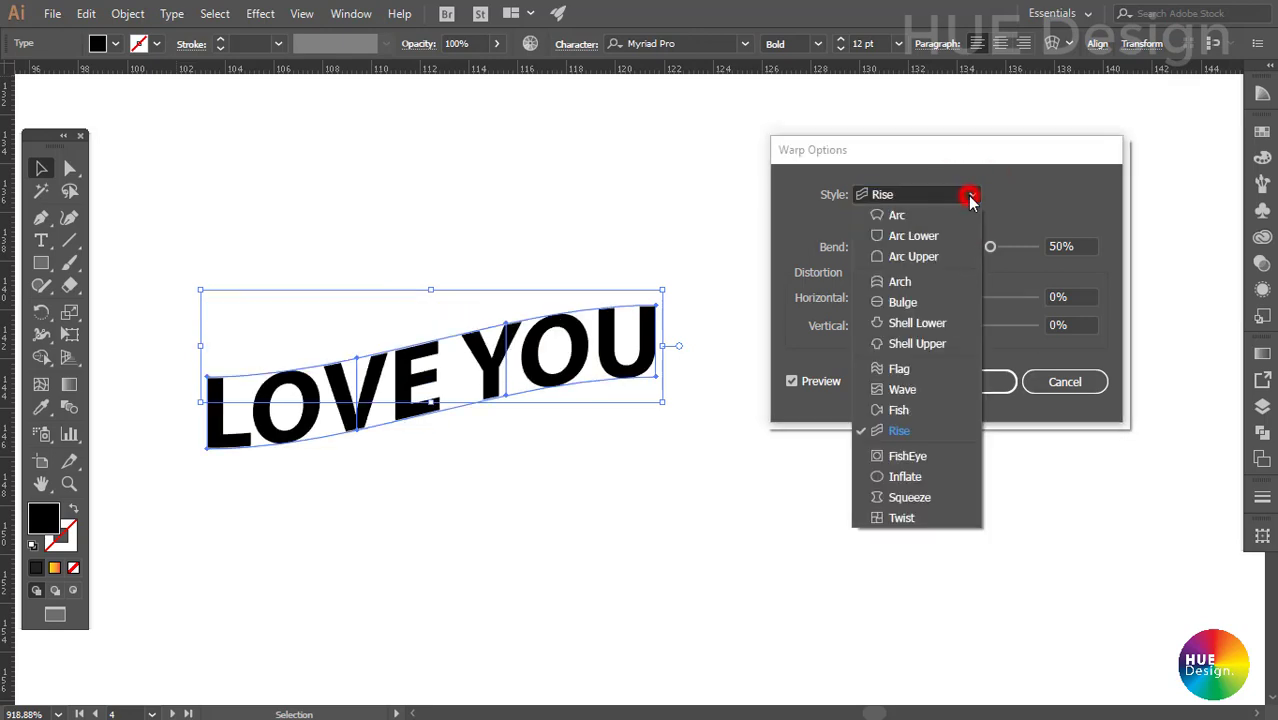
{"action": "left_click", "coordinate": [908, 460]}
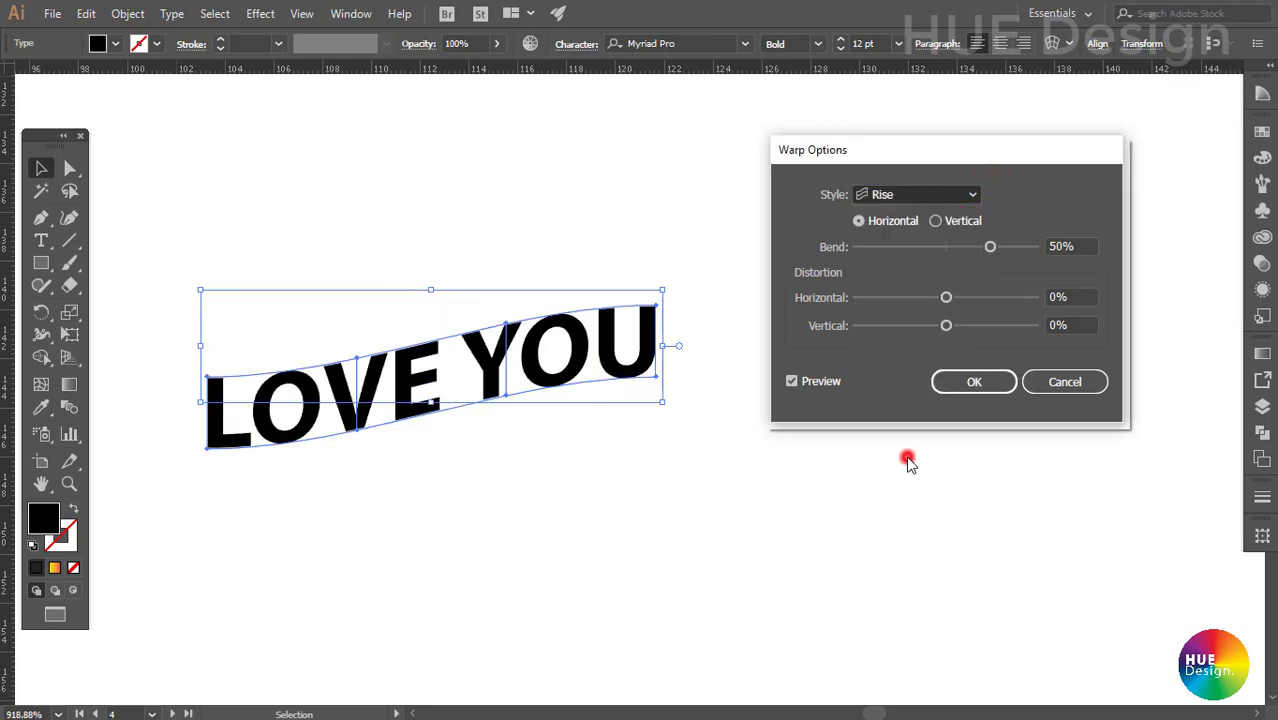
{"action": "left_click", "coordinate": [975, 195]}
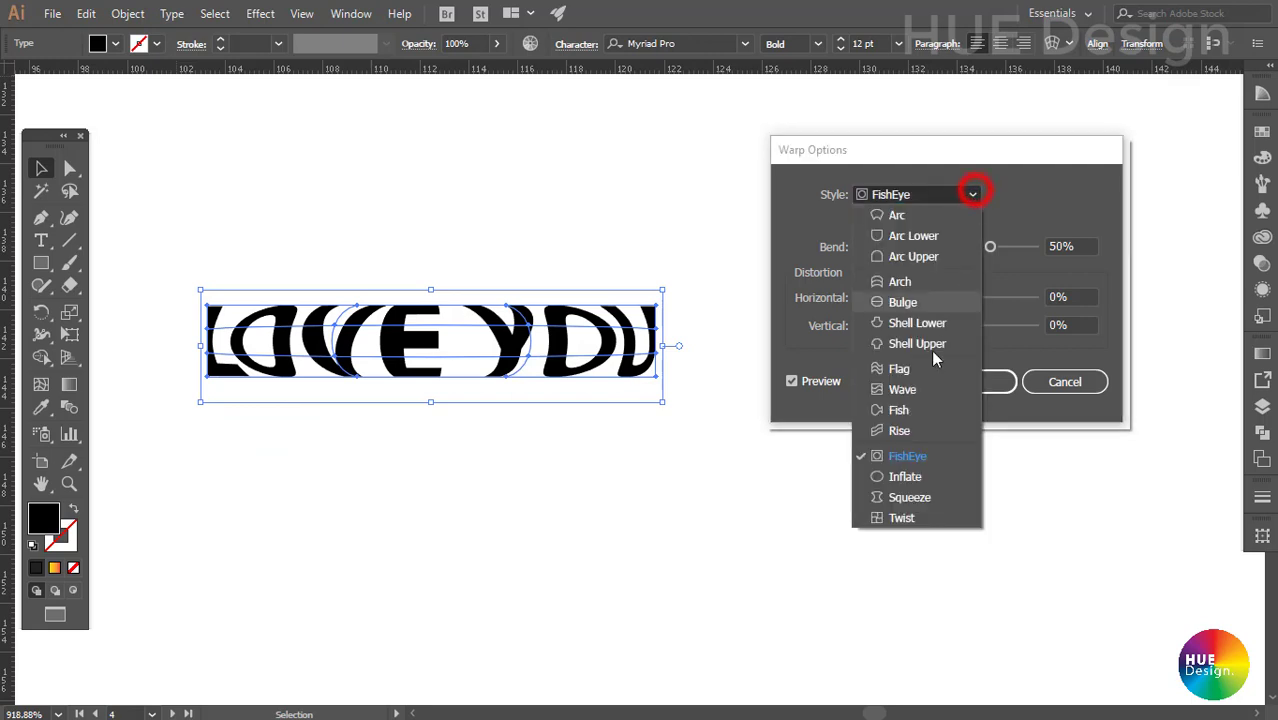
{"action": "left_click", "coordinate": [906, 476]}
{"action": "left_click", "coordinate": [972, 194]}
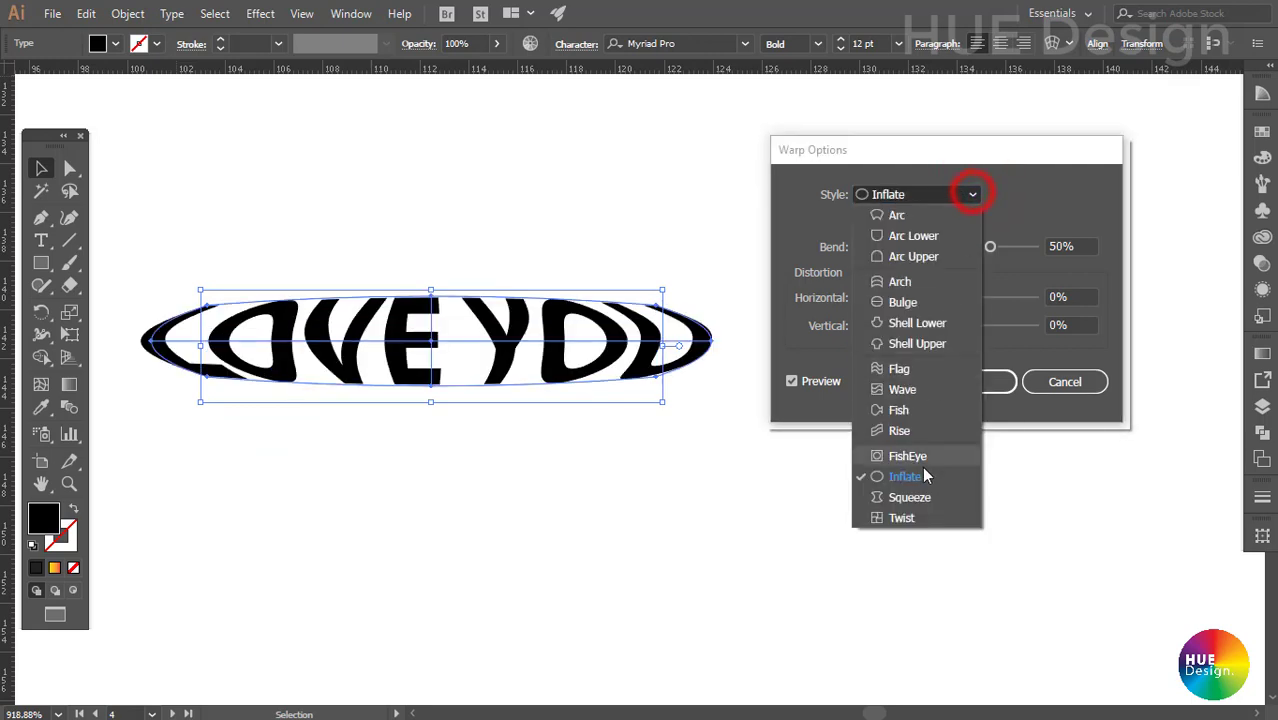
{"action": "left_click", "coordinate": [914, 503]}
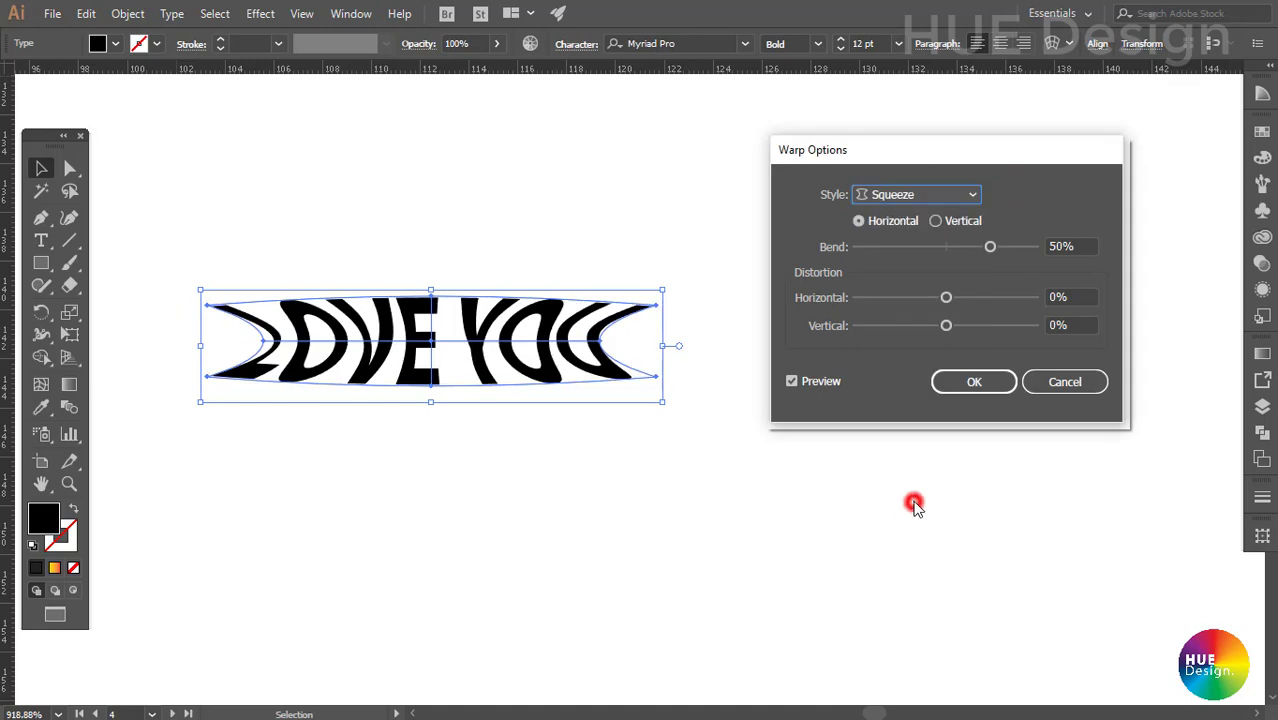
{"action": "left_click", "coordinate": [972, 194]}
{"action": "left_click", "coordinate": [901, 518]}
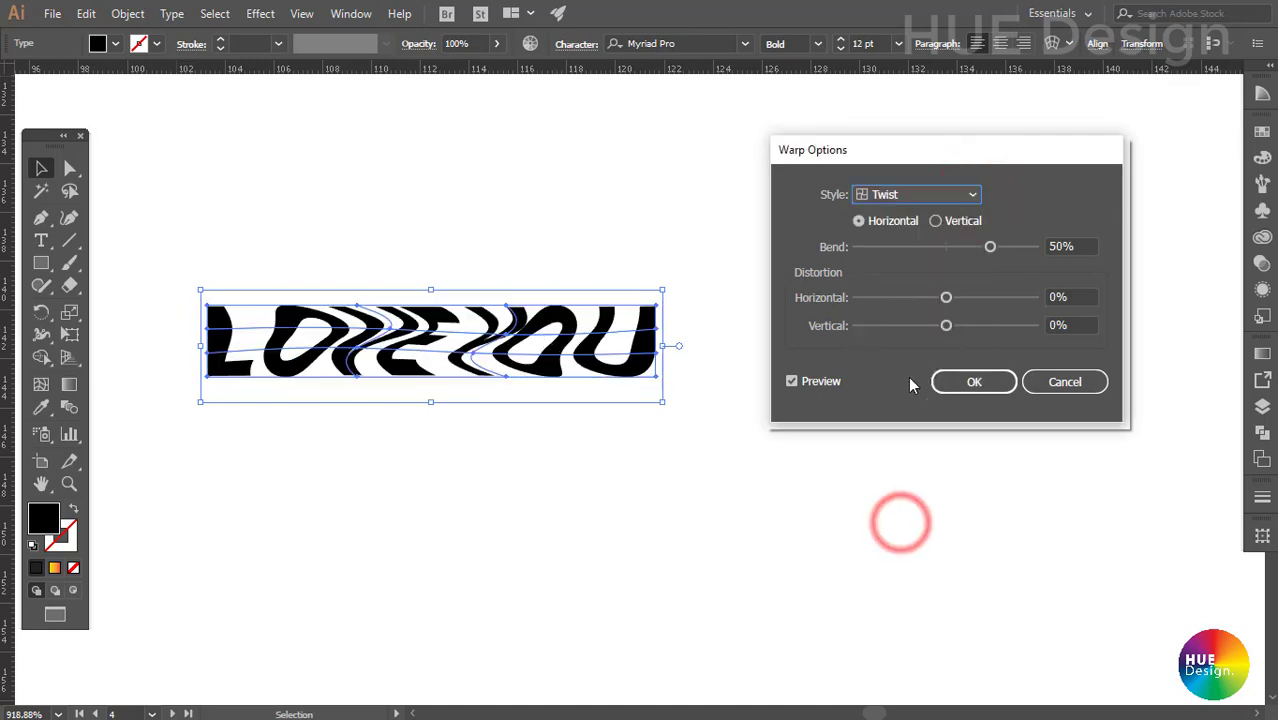
{"action": "left_click", "coordinate": [972, 196]}
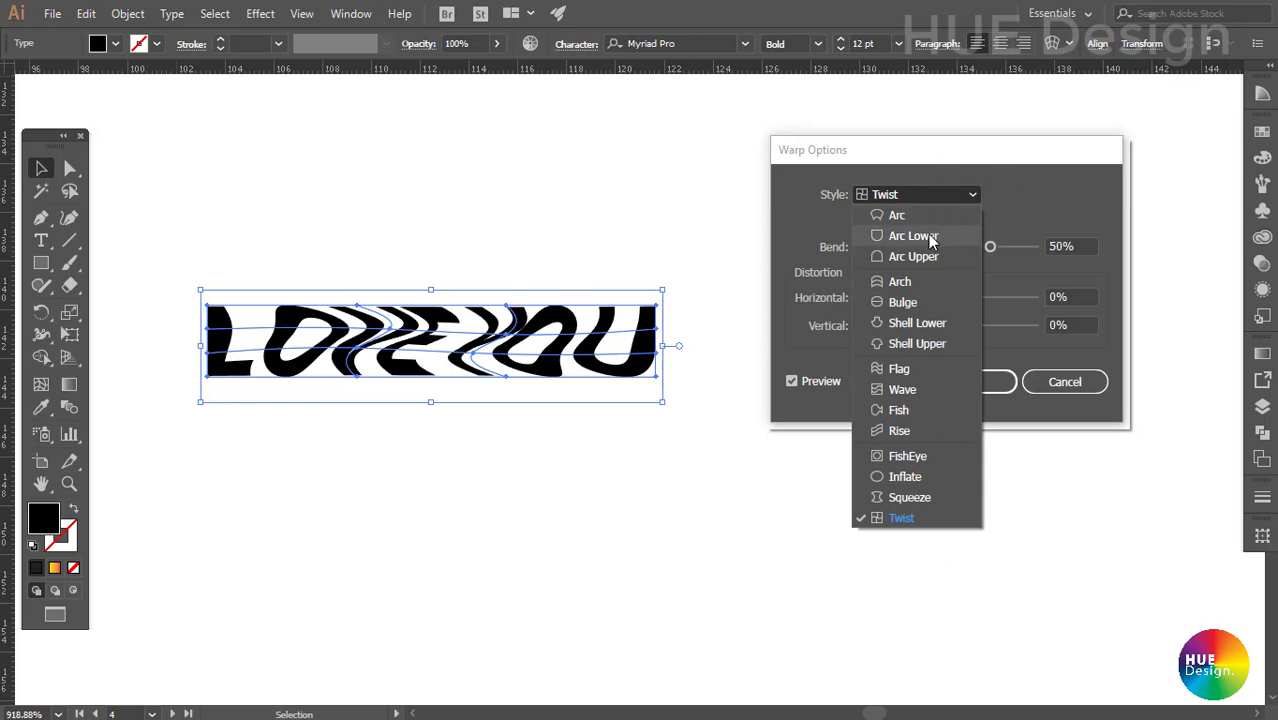
{"action": "left_click", "coordinate": [905, 216]}
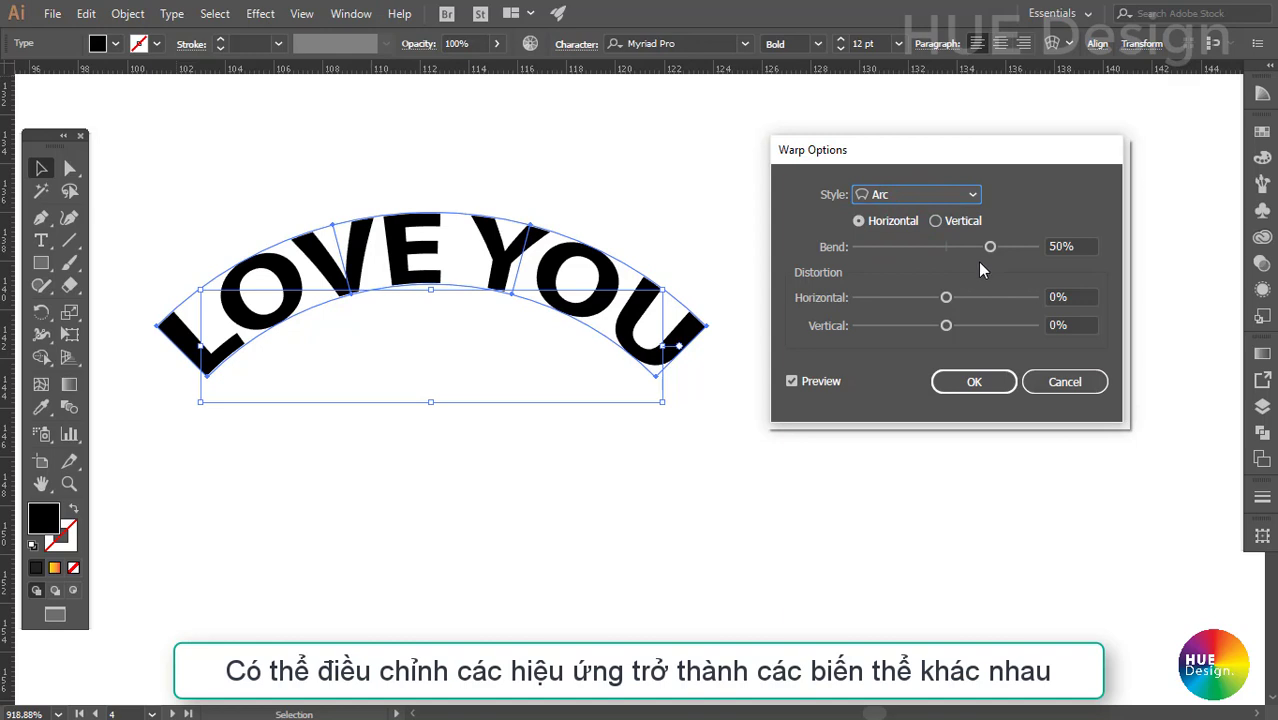
Toggle the Arc warp between Vertical and Horizontal orientation, finishing on Horizontal.
{"action": "left_click", "coordinate": [937, 224]}
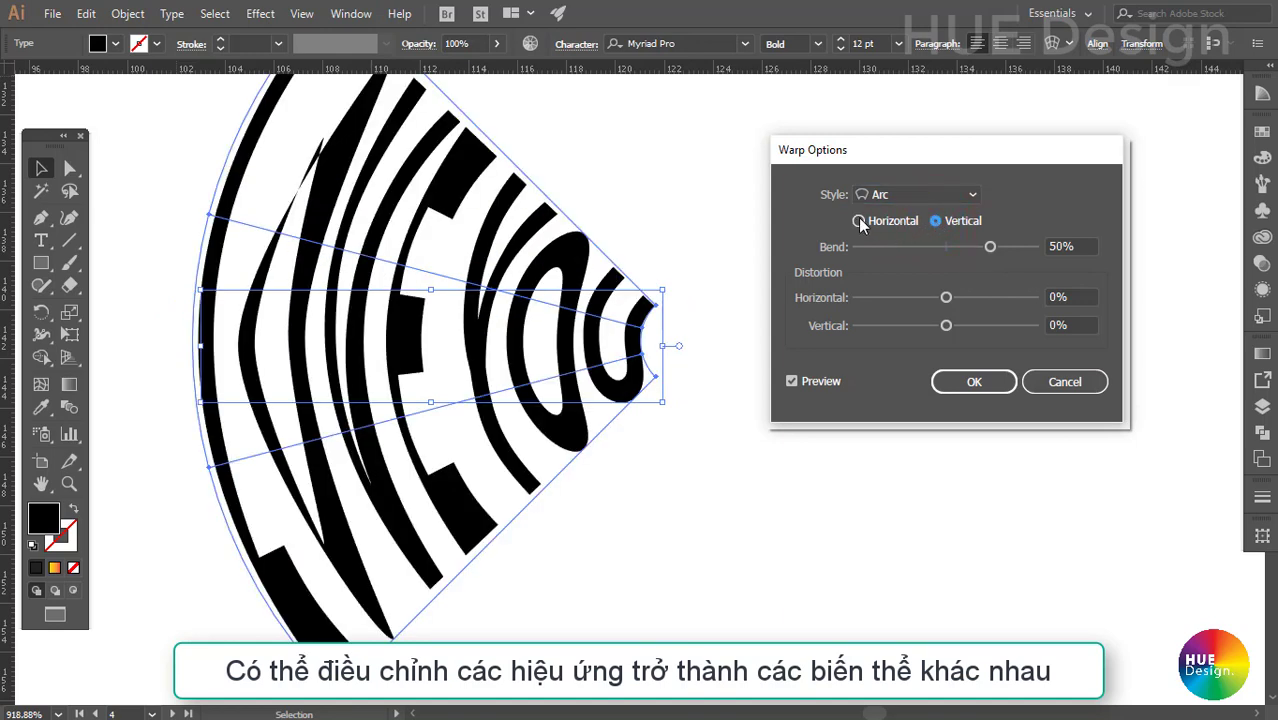
{"action": "left_click", "coordinate": [860, 222]}
{"action": "left_click", "coordinate": [933, 222]}
{"action": "left_click", "coordinate": [861, 222]}
{"action": "left_click", "coordinate": [938, 221]}
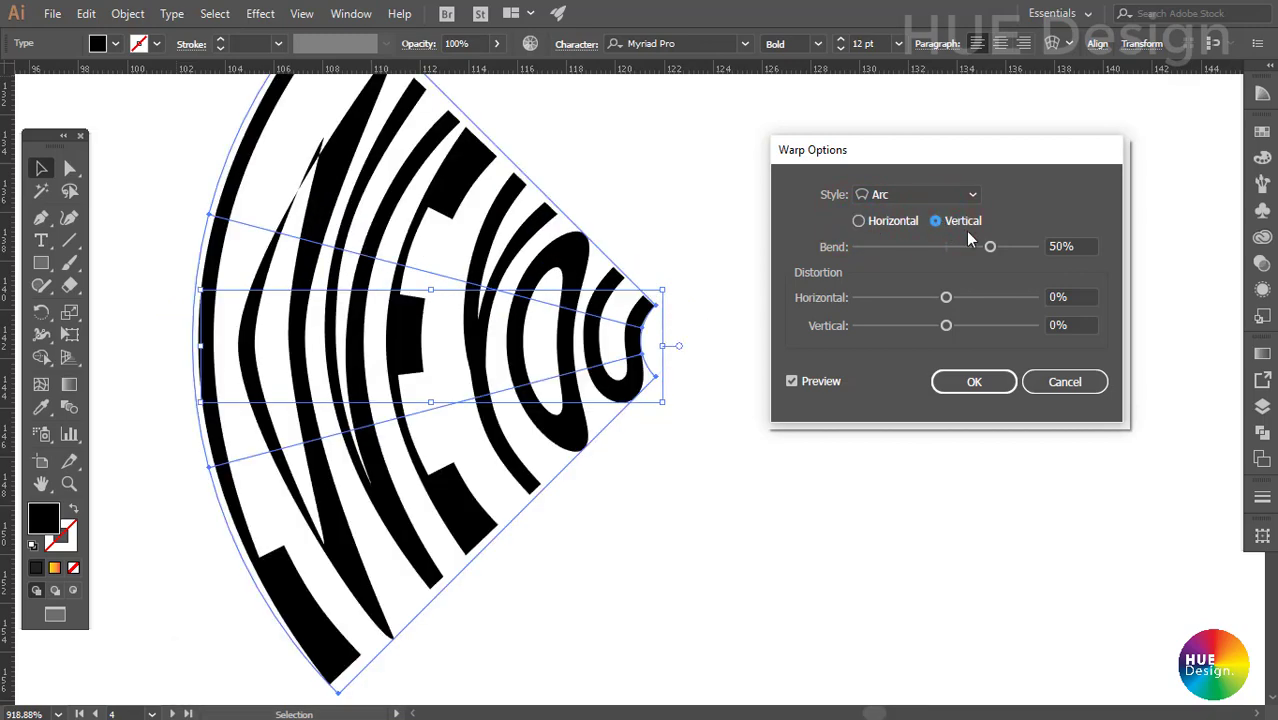
{"action": "left_click", "coordinate": [858, 221]}
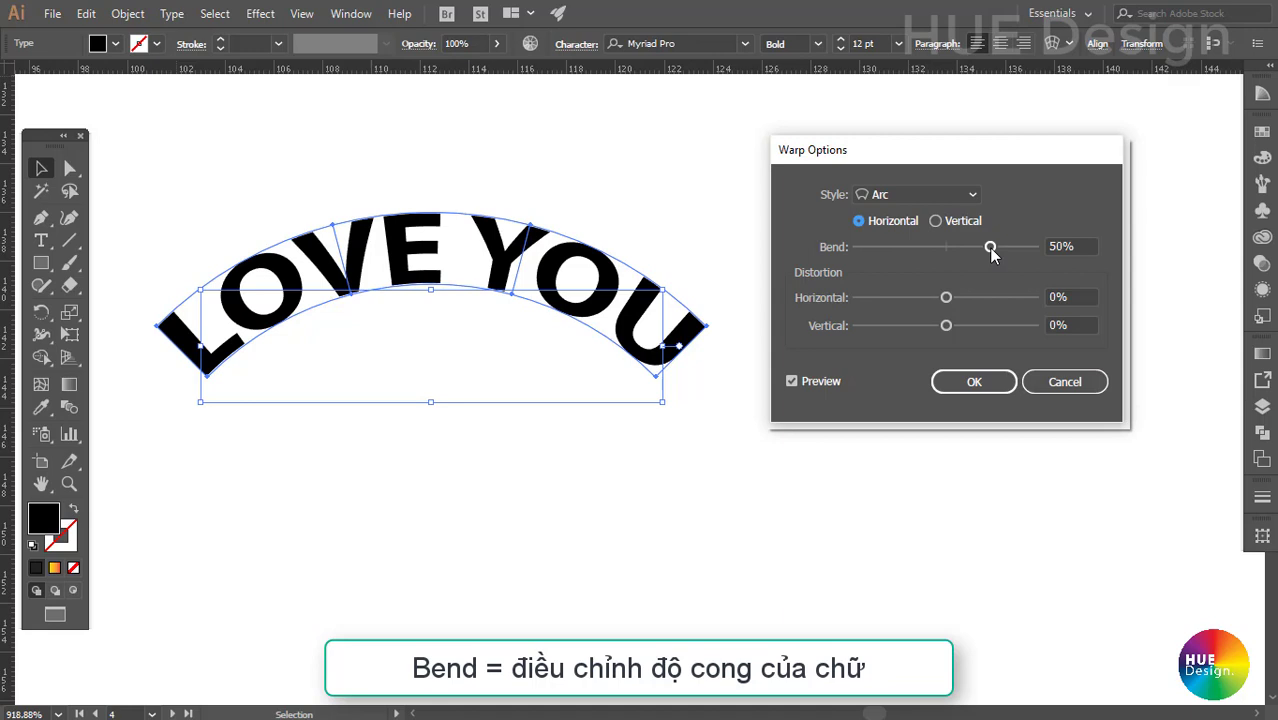
Sweep the Arc bend through flat and negative values, leaving it at 33%.
{"action": "left_click_drag", "start_coordinate": [990, 247], "coordinate": [946, 247]}
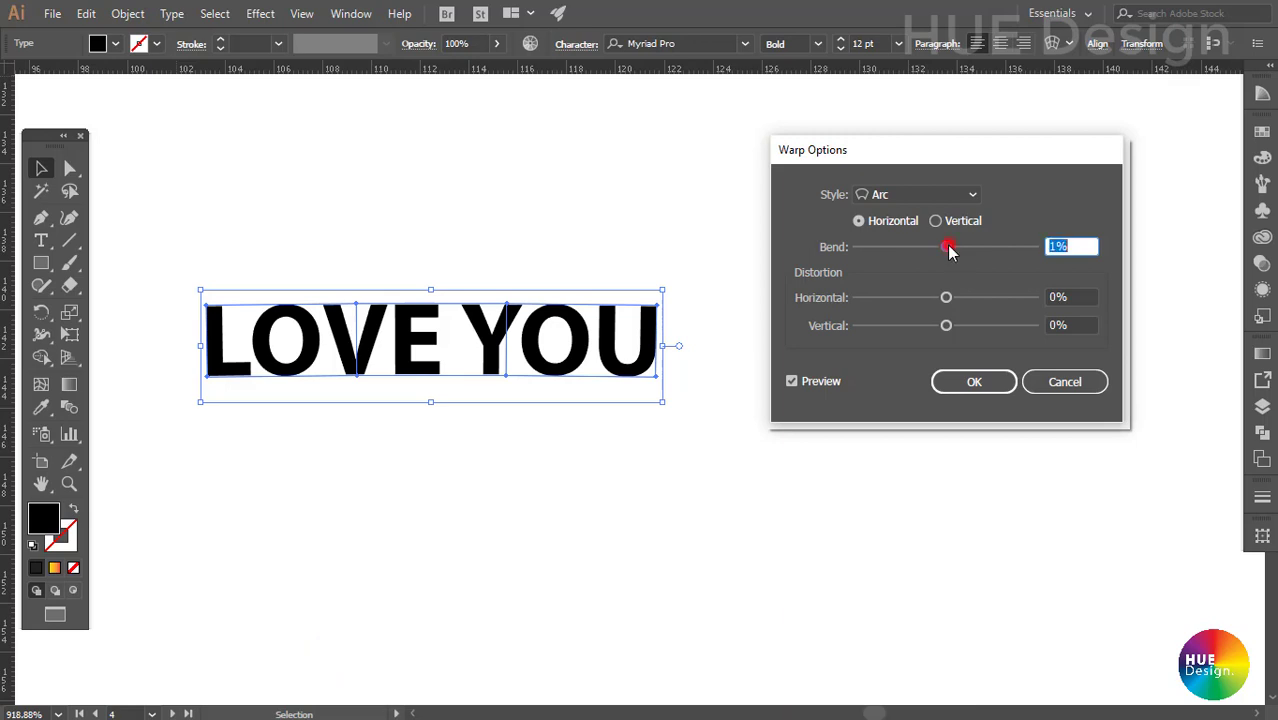
{"action": "mouse_move", "coordinate": [947, 247]}
{"action": "left_mouse_down"}
{"action": "mouse_move", "coordinate": [1025, 248]}
{"action": "mouse_move", "coordinate": [876, 250]}
{"action": "left_mouse_up"}
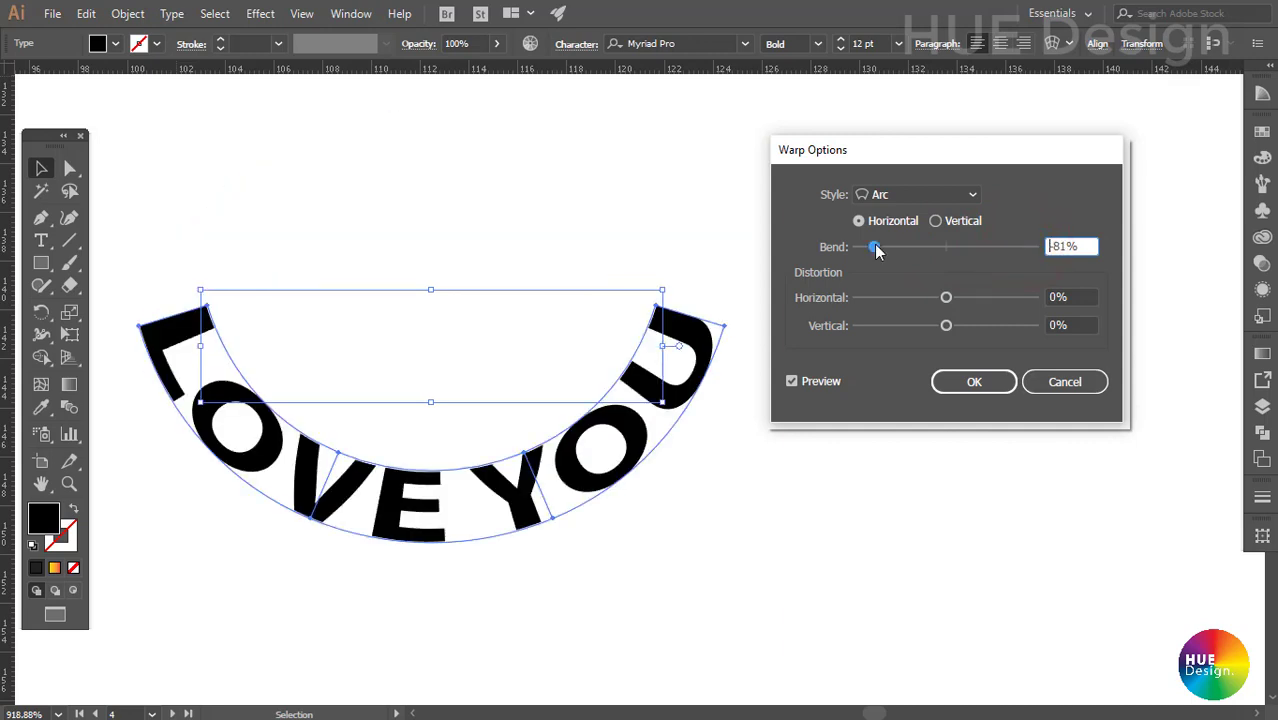
{"action": "left_click_drag", "start_coordinate": [875, 250], "coordinate": [890, 250]}
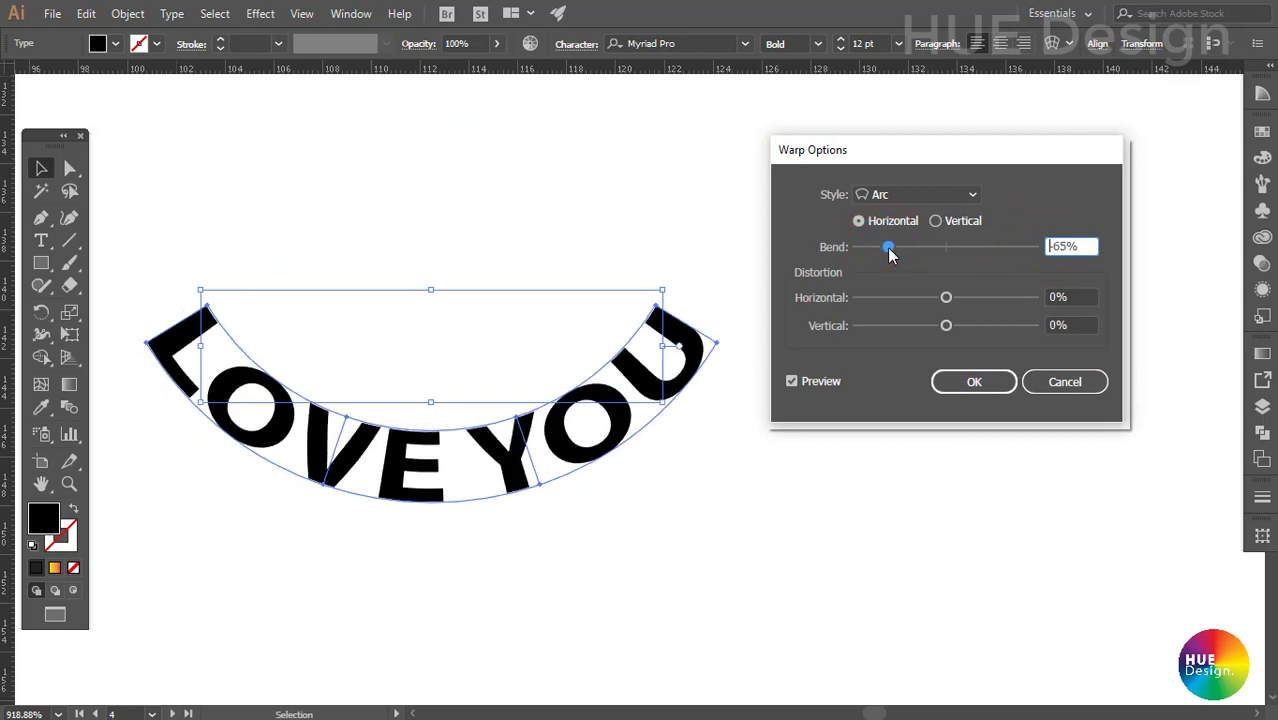
{"action": "mouse_move", "coordinate": [886, 250]}
{"action": "left_mouse_down"}
{"action": "mouse_move", "coordinate": [998, 248]}
{"action": "mouse_move", "coordinate": [976, 249]}
{"action": "left_mouse_up"}
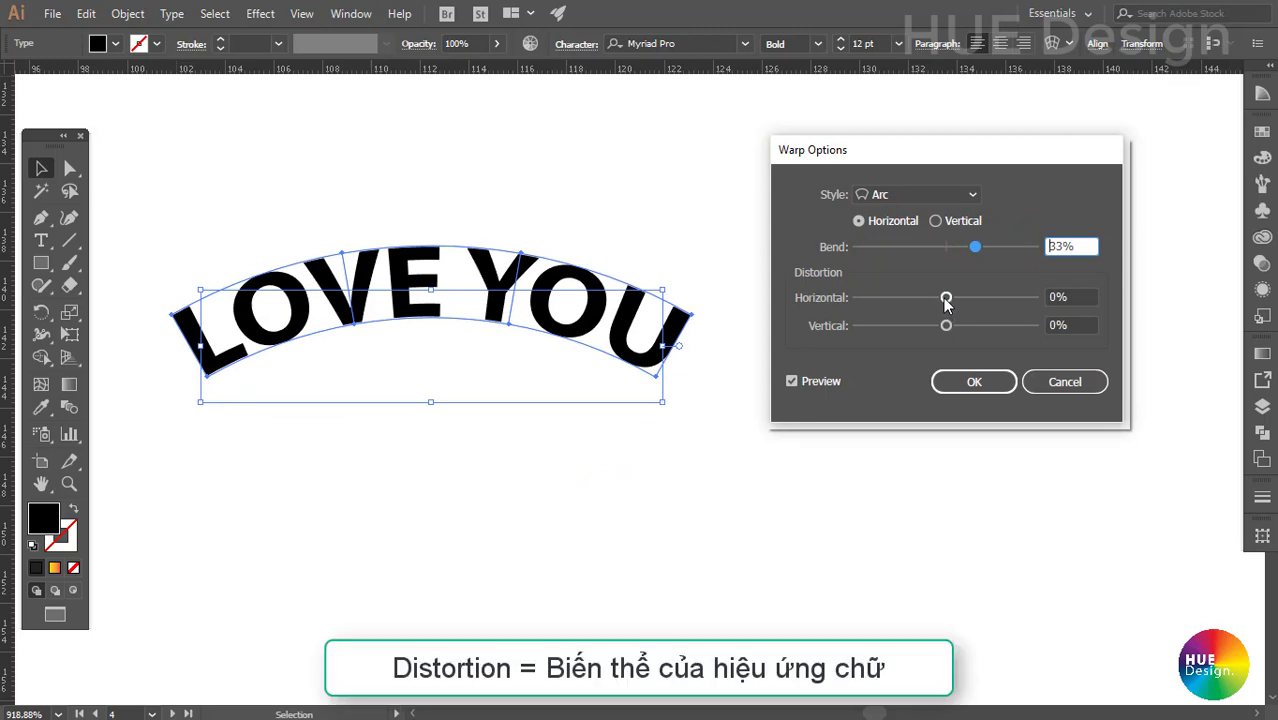
Set horizontal distortion to -74% and vertical to -9%, then confirm the Arc warp.
{"action": "mouse_move", "coordinate": [946, 298]}
{"action": "left_mouse_down"}
{"action": "mouse_move", "coordinate": [879, 298]}
{"action": "mouse_move", "coordinate": [944, 309]}
{"action": "mouse_move", "coordinate": [868, 305]}
{"action": "mouse_move", "coordinate": [1012, 306]}
{"action": "mouse_move", "coordinate": [948, 300]}
{"action": "mouse_move", "coordinate": [920, 337]}
{"action": "mouse_move", "coordinate": [903, 330]}
{"action": "left_mouse_up"}
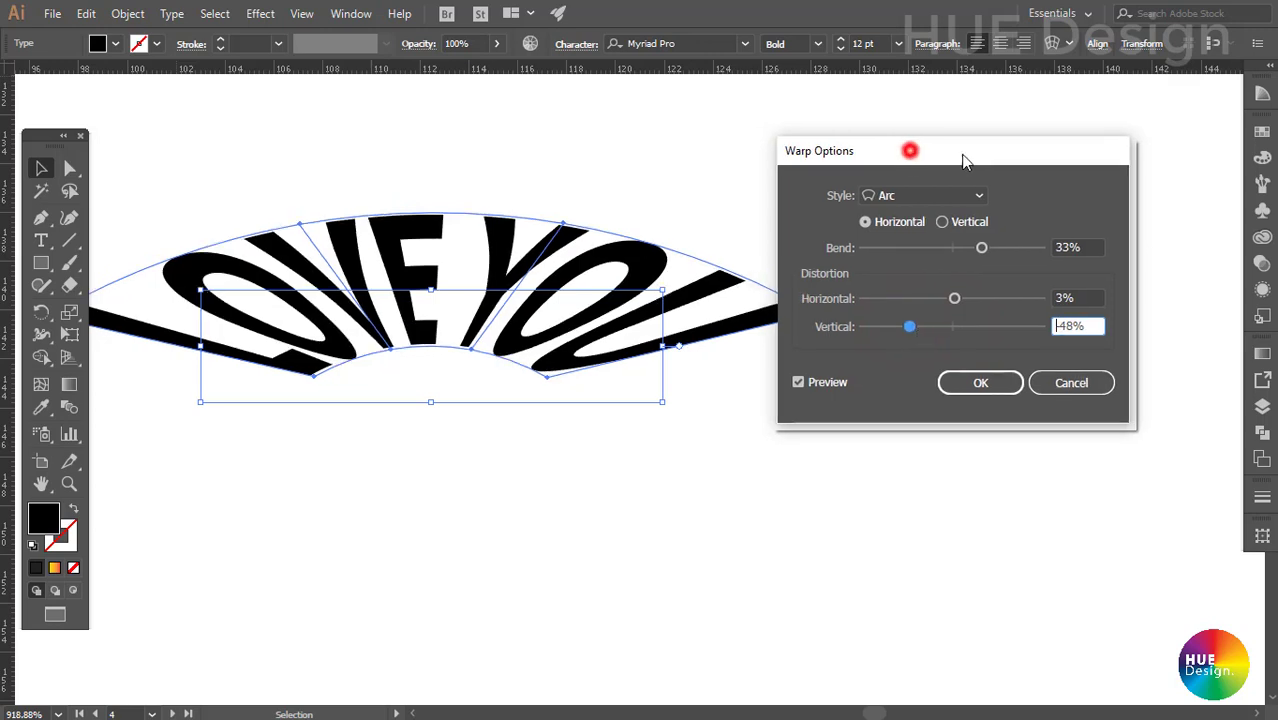
{"action": "left_click_drag", "start_coordinate": [907, 151], "coordinate": [1007, 155]}
{"action": "mouse_move", "coordinate": [1004, 333]}
{"action": "left_mouse_down"}
{"action": "mouse_move", "coordinate": [1082, 334]}
{"action": "mouse_move", "coordinate": [1025, 343]}
{"action": "mouse_move", "coordinate": [980, 301]}
{"action": "left_mouse_up"}
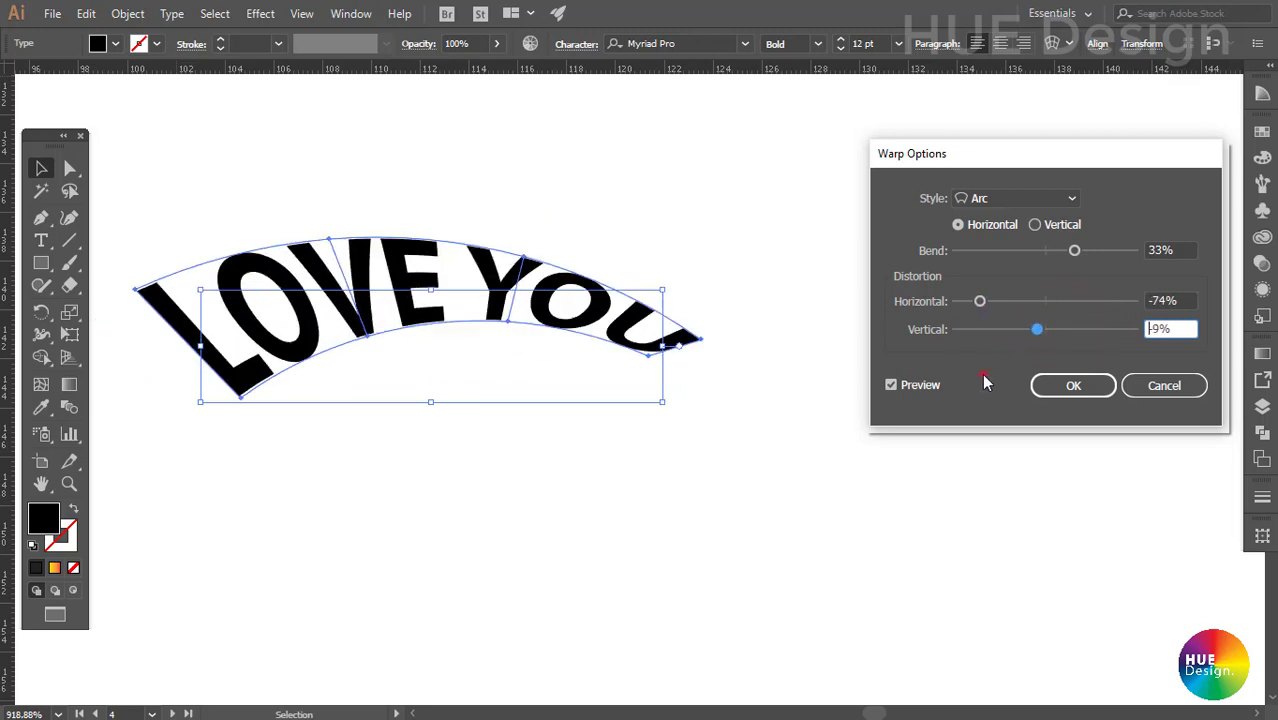
{"action": "left_click", "coordinate": [1070, 390]}
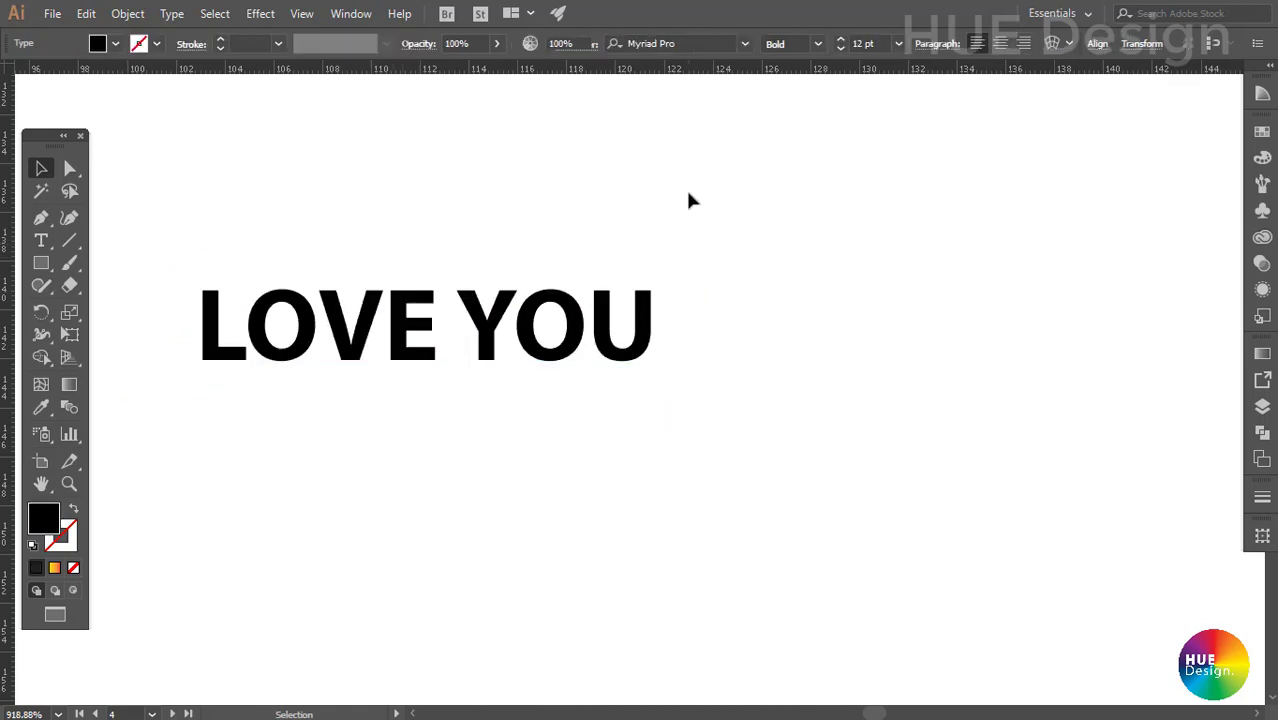
Select the flat LOVE YOU text and browse the Object menu and Make Envelope choices.
{"action": "left_click", "coordinate": [394, 322]}
{"action": "left_click", "coordinate": [130, 14]}
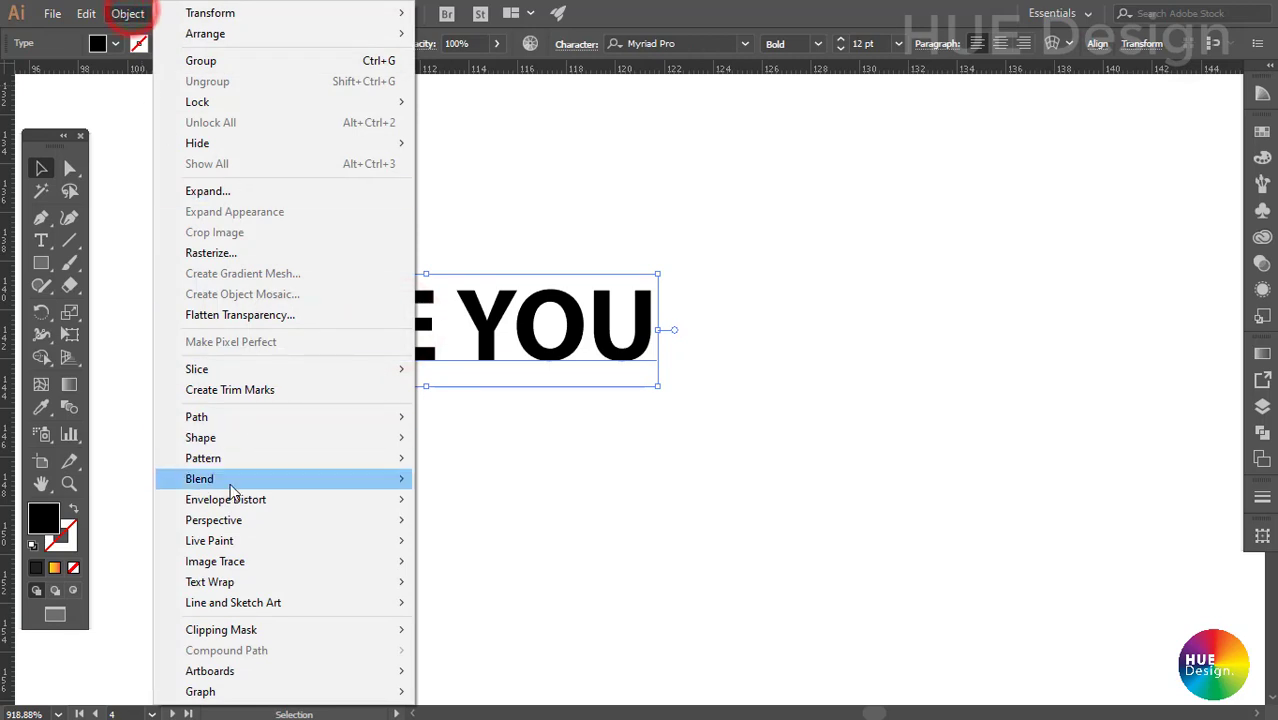
{"action": "mouse_move", "coordinate": [226, 499]}
{"action": "left_click", "coordinate": [833, 278]}
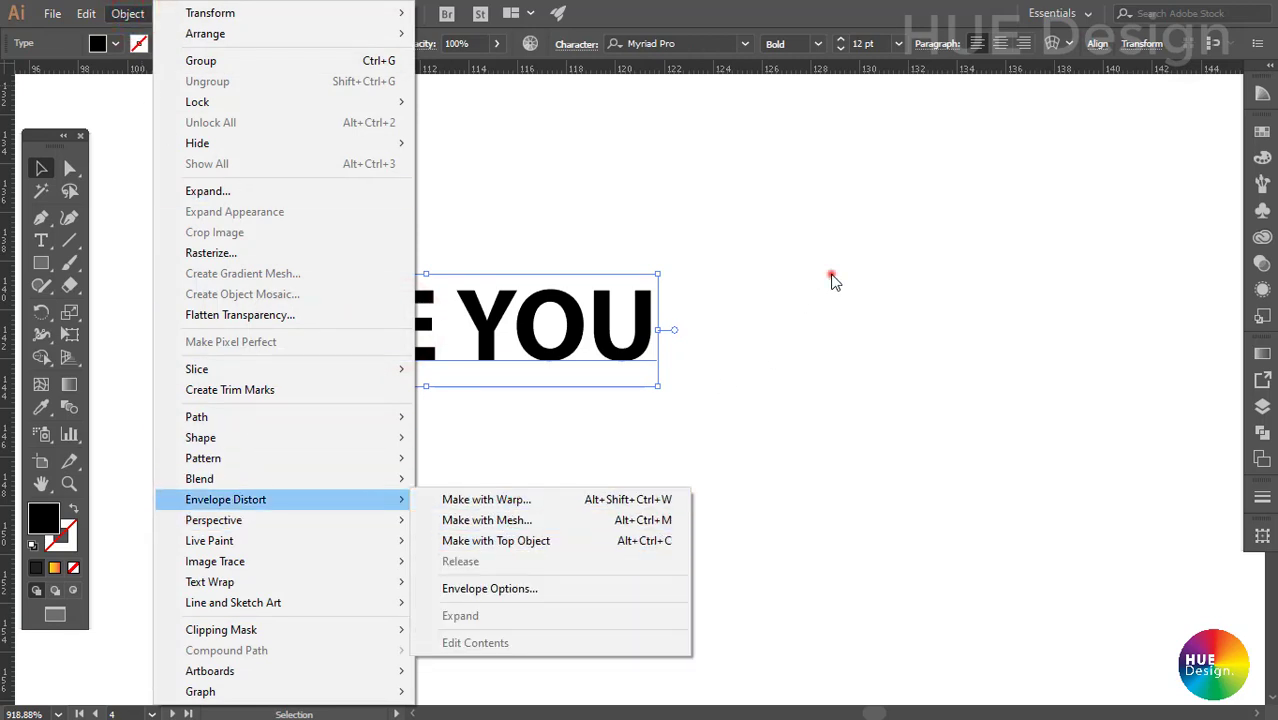
{"action": "left_click", "coordinate": [562, 346]}
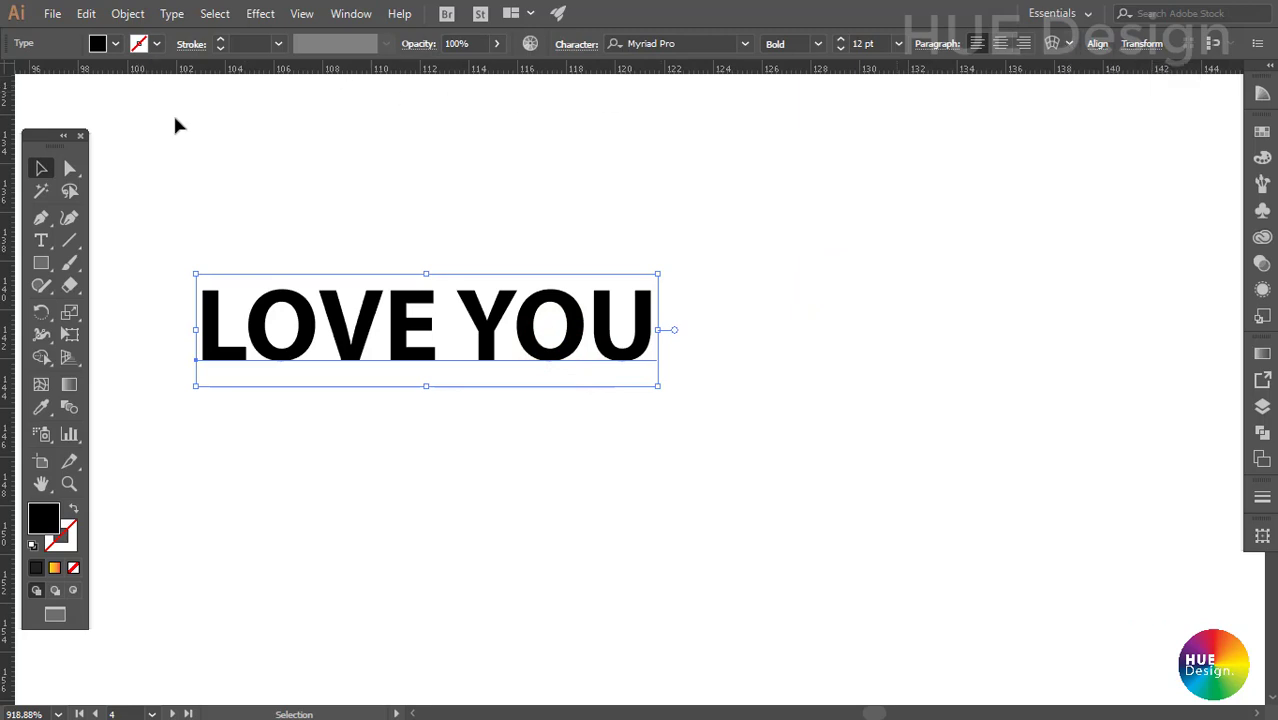
{"action": "left_click_drag", "start_coordinate": [170, 235], "coordinate": [313, 333]}
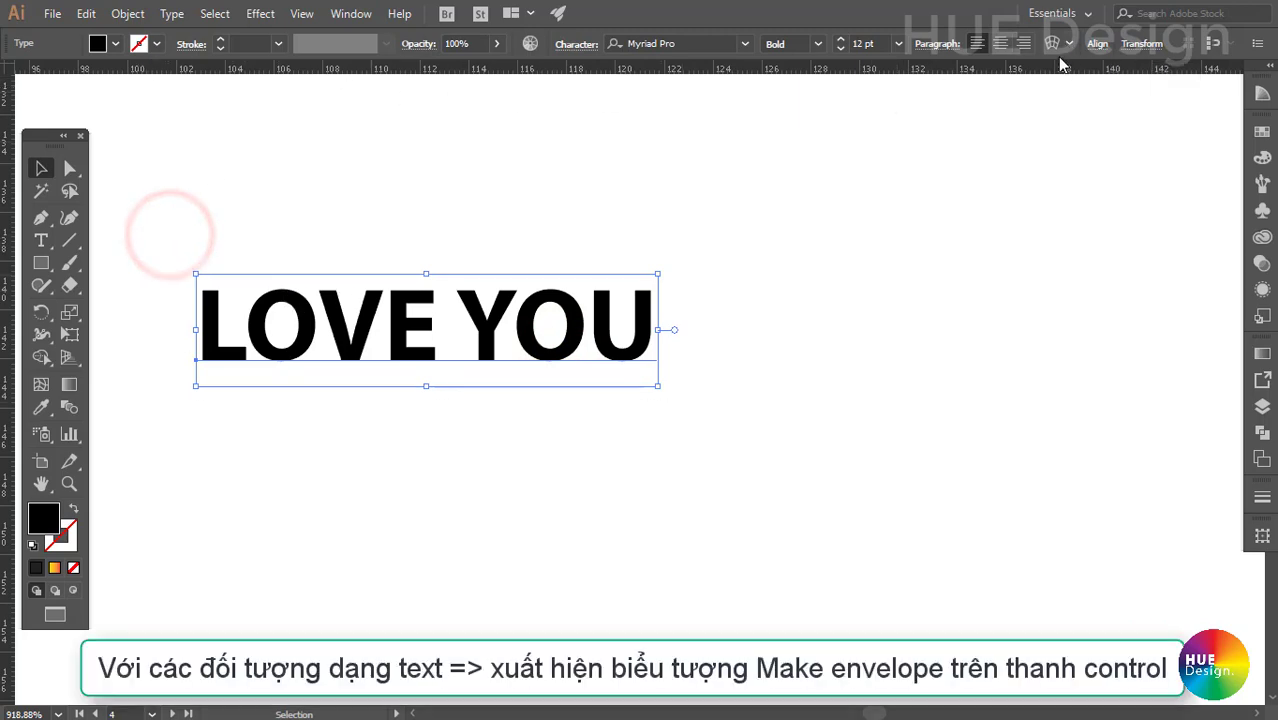
{"action": "left_click", "coordinate": [1067, 44]}
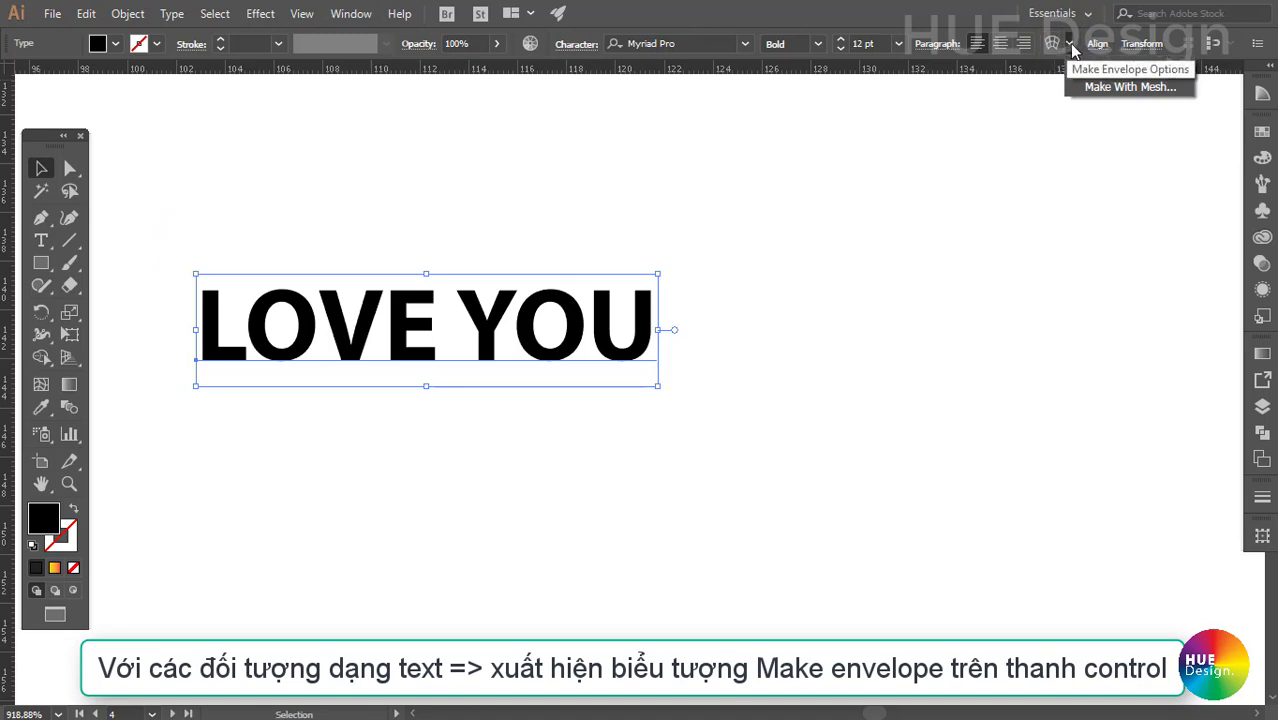
{"action": "left_click", "coordinate": [982, 97]}
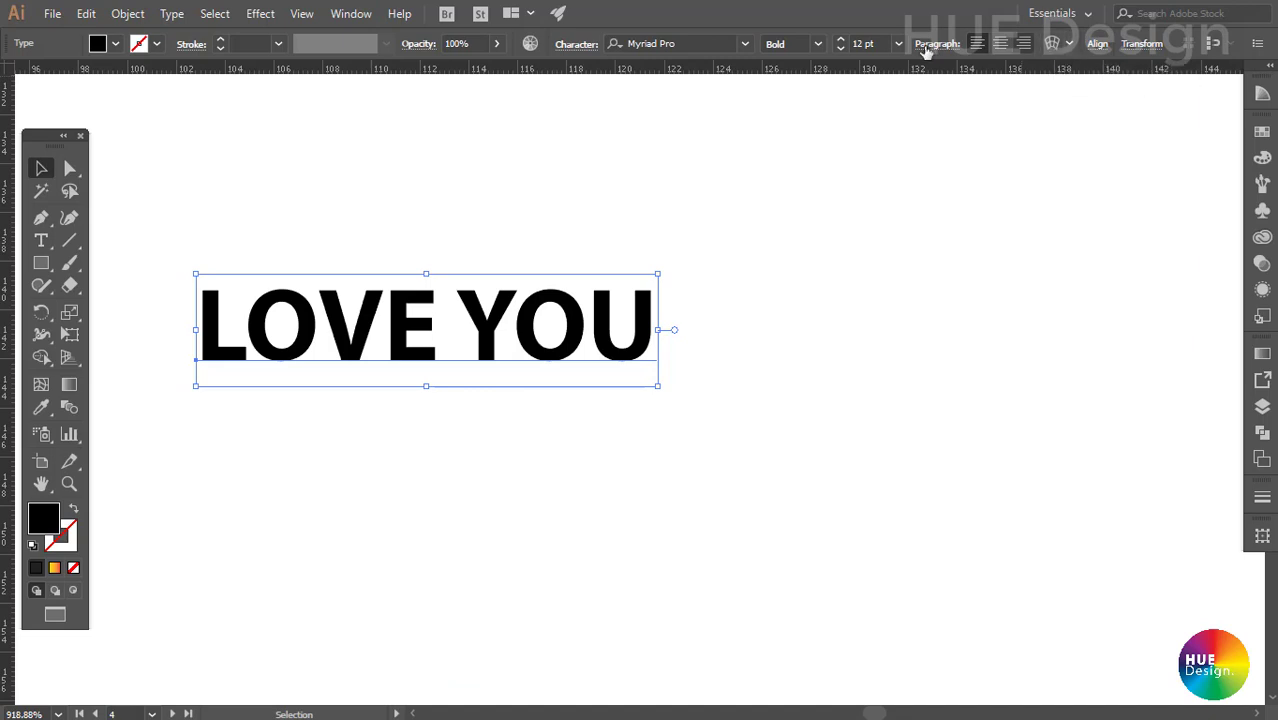
Reselect LOVE YOU and give it a warp envelope via the Control bar's Make Envelope.
{"action": "left_click", "coordinate": [128, 13]}
{"action": "mouse_move", "coordinate": [226, 499]}
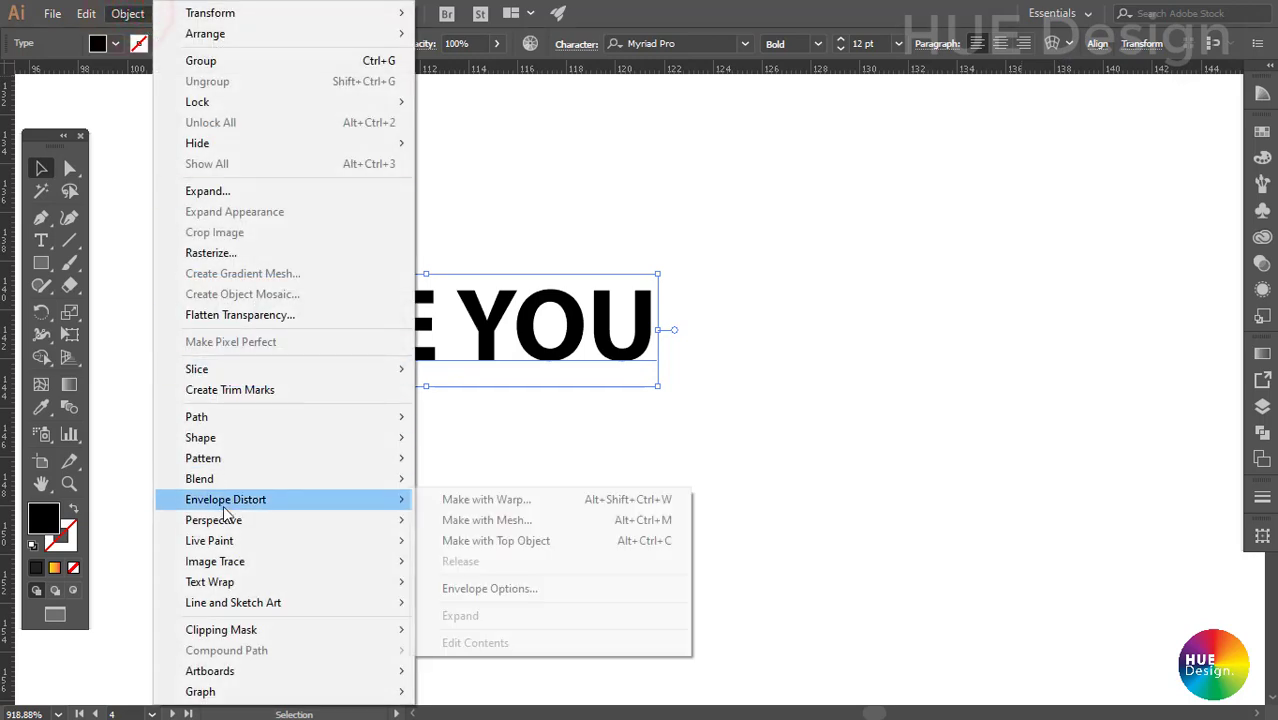
{"action": "left_click", "coordinate": [771, 215]}
{"action": "left_click", "coordinate": [548, 347]}
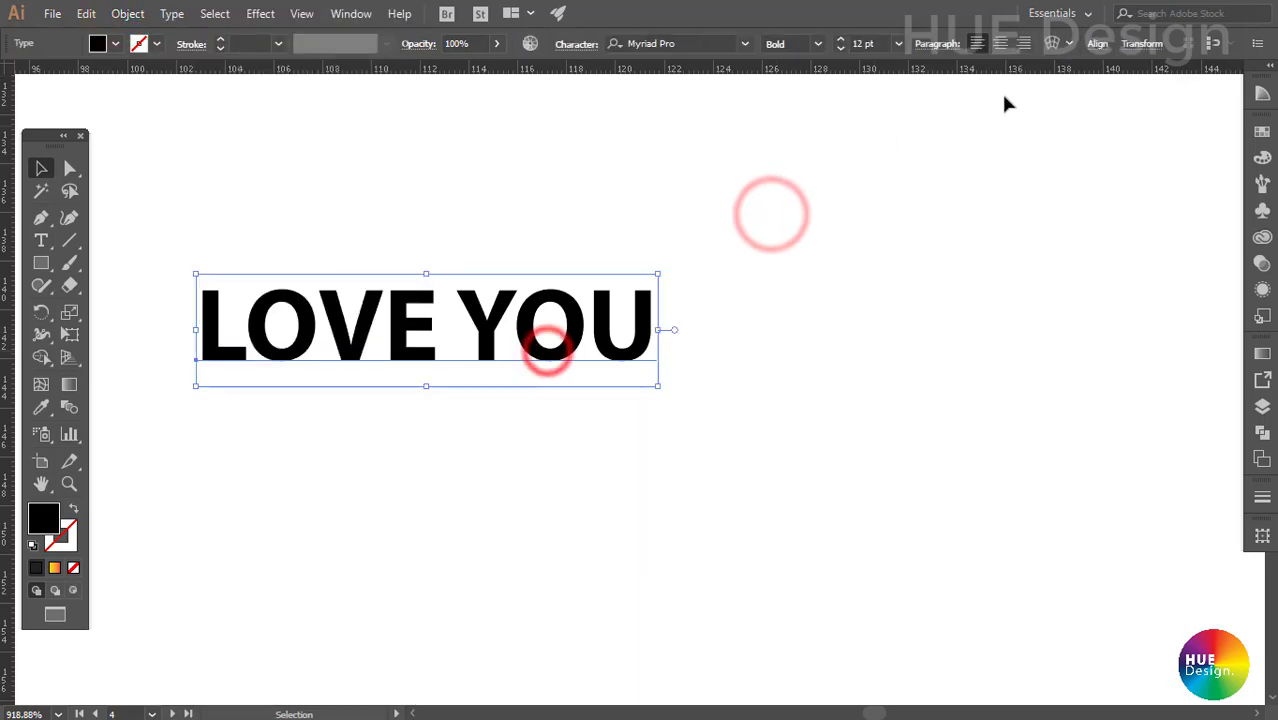
{"action": "left_click", "coordinate": [1068, 46]}
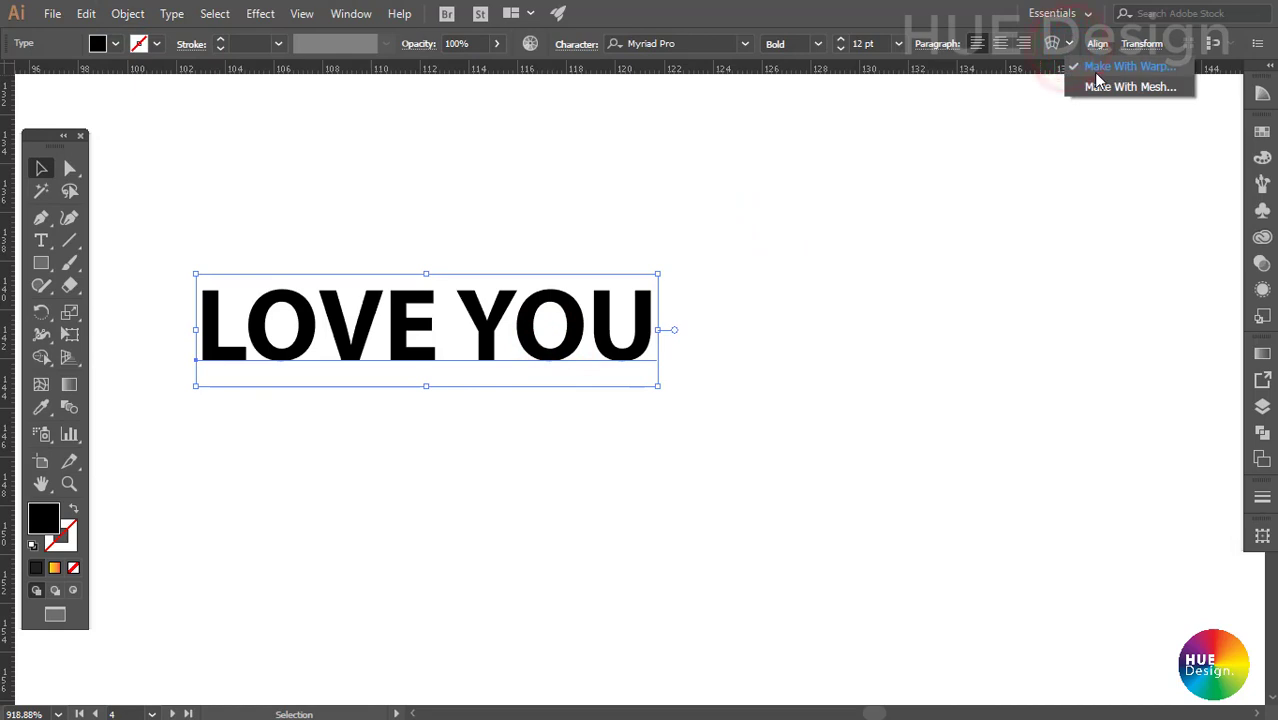
{"action": "left_click", "coordinate": [1068, 44]}
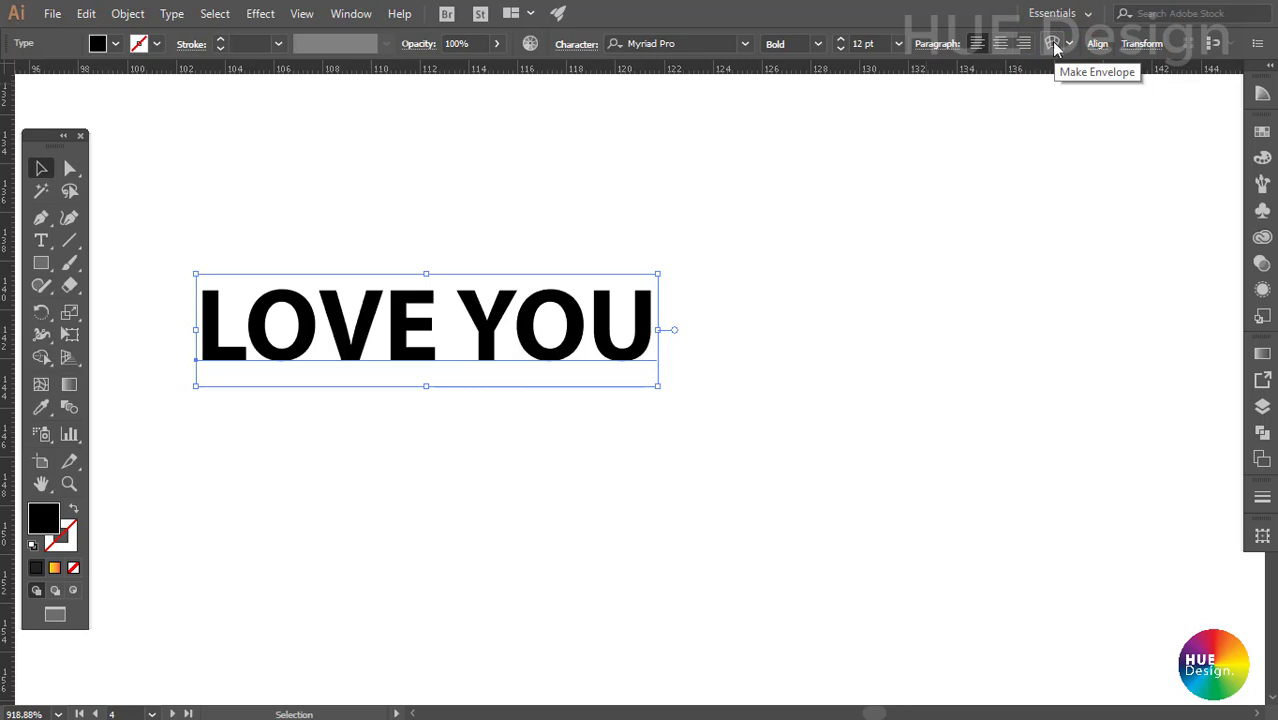
{"action": "left_click", "coordinate": [1053, 43]}
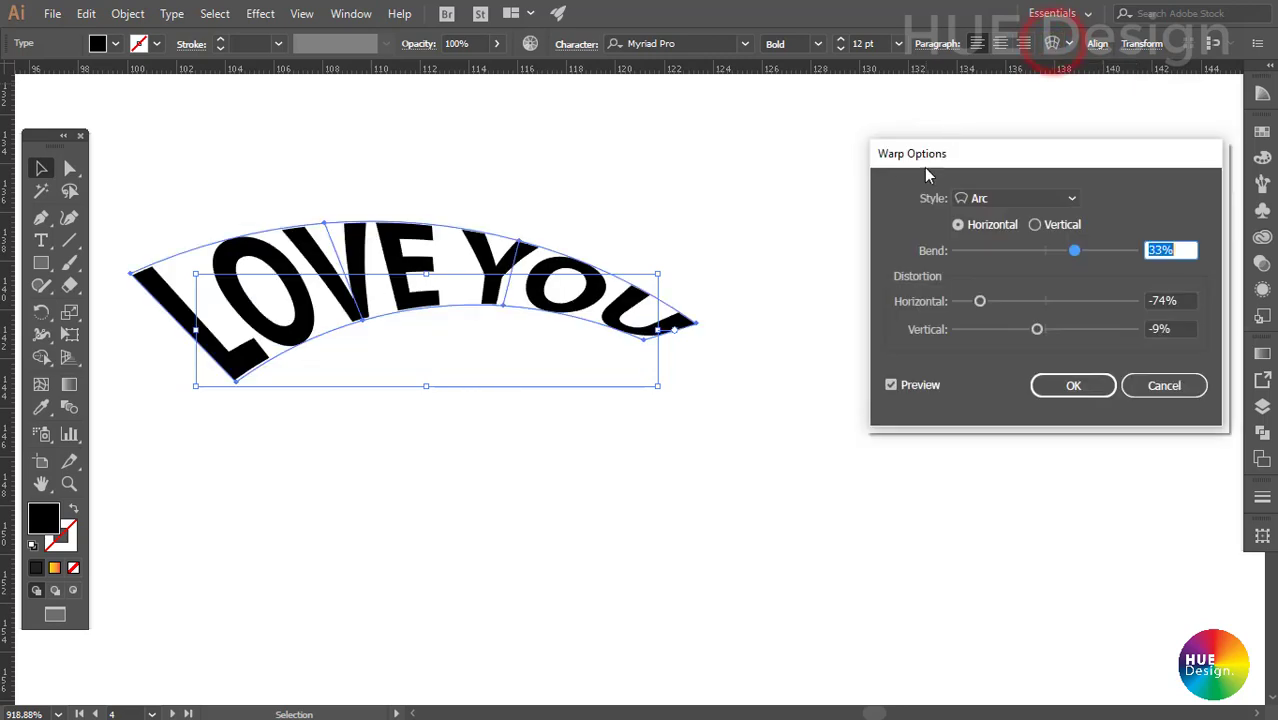
{"action": "left_click", "coordinate": [1064, 198]}
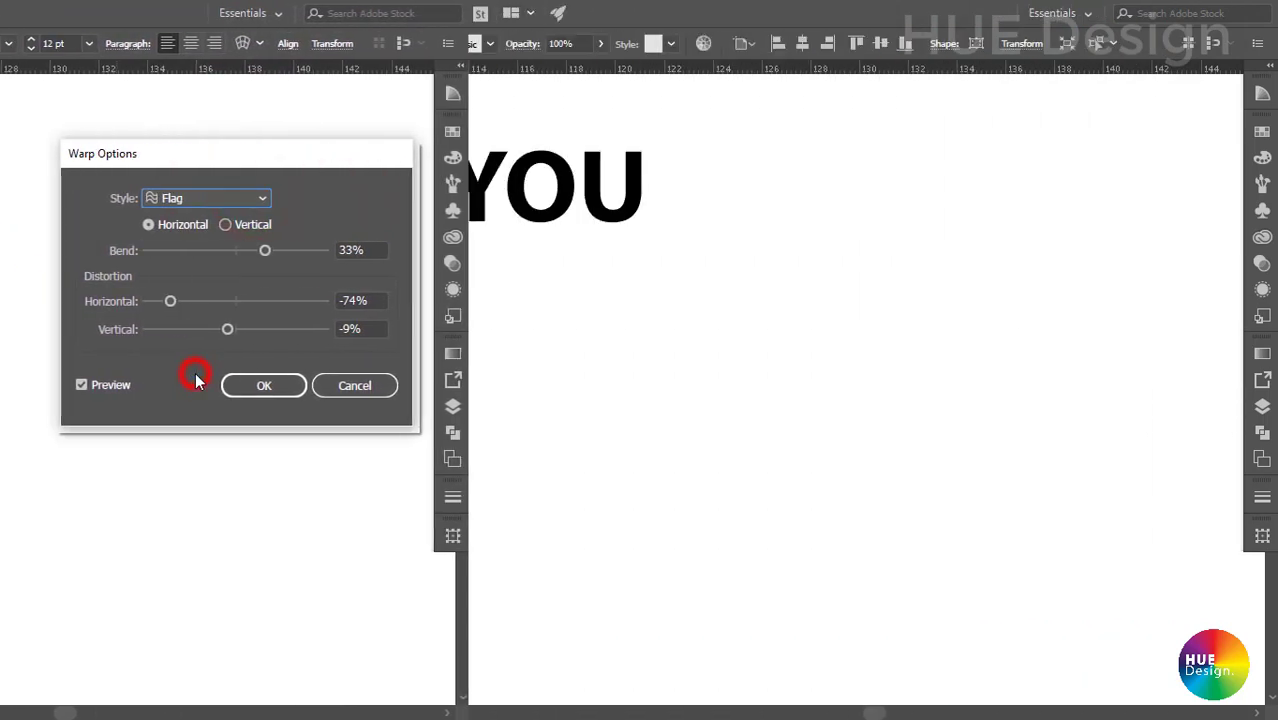
Fill the second square grey and repeat the square pair to the right into a row.
{"action": "left_click", "coordinate": [1262, 131]}
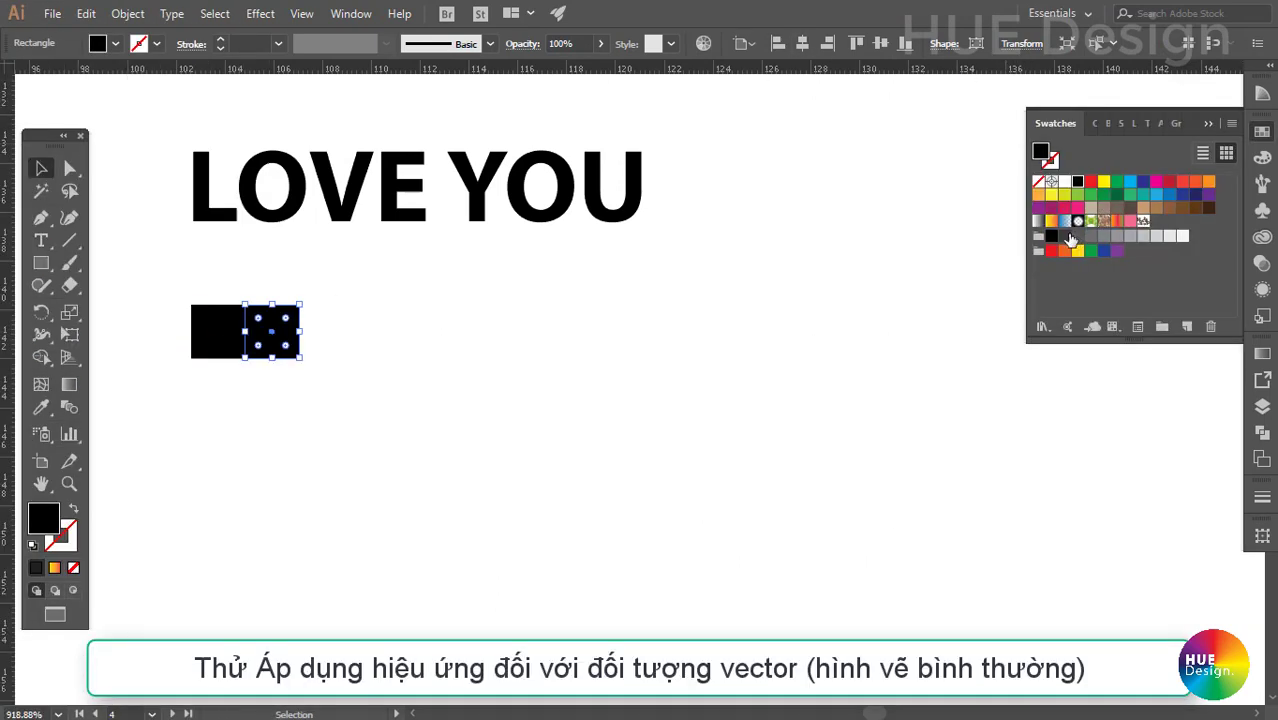
{"action": "left_click", "coordinate": [1130, 236]}
{"action": "left_click", "coordinate": [217, 335], "text": "shift"}
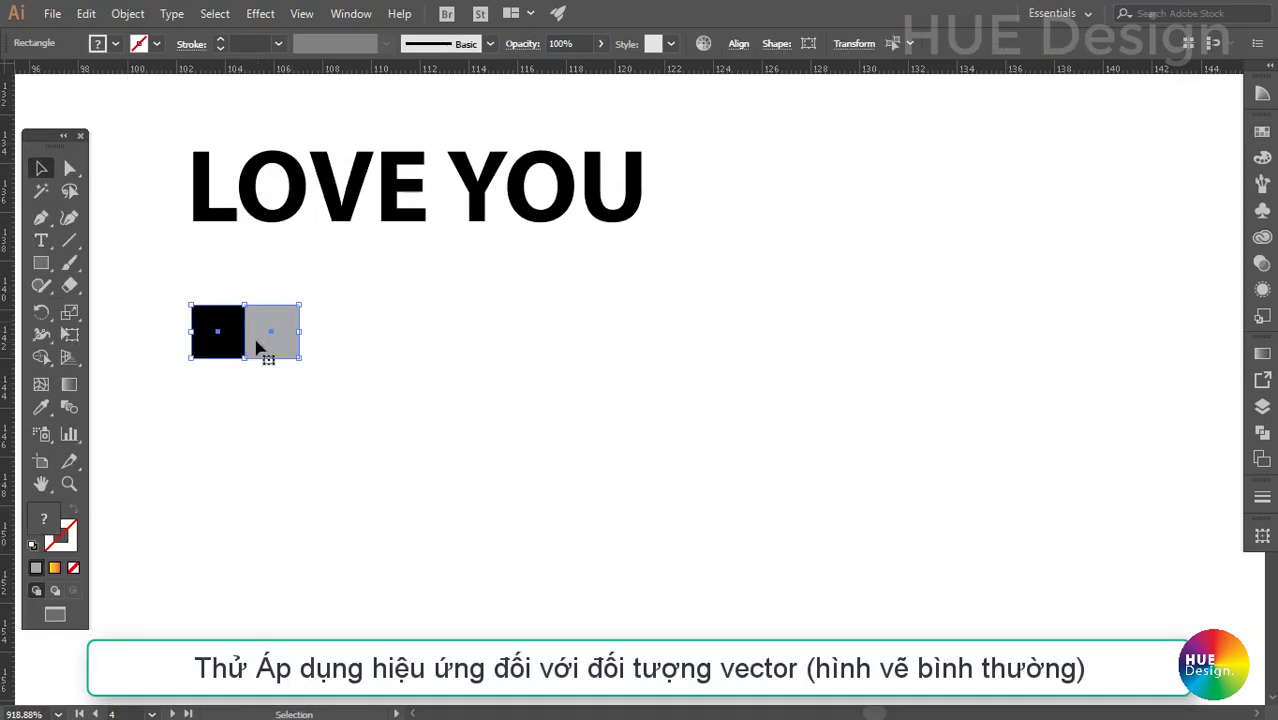
{"action": "left_click_drag", "start_coordinate": [240, 345], "coordinate": [346, 345]}
{"action": "key", "text": "ctrl+d"}
{"action": "key", "text": "ctrl+d"}
{"action": "key", "text": "ctrl+d"}
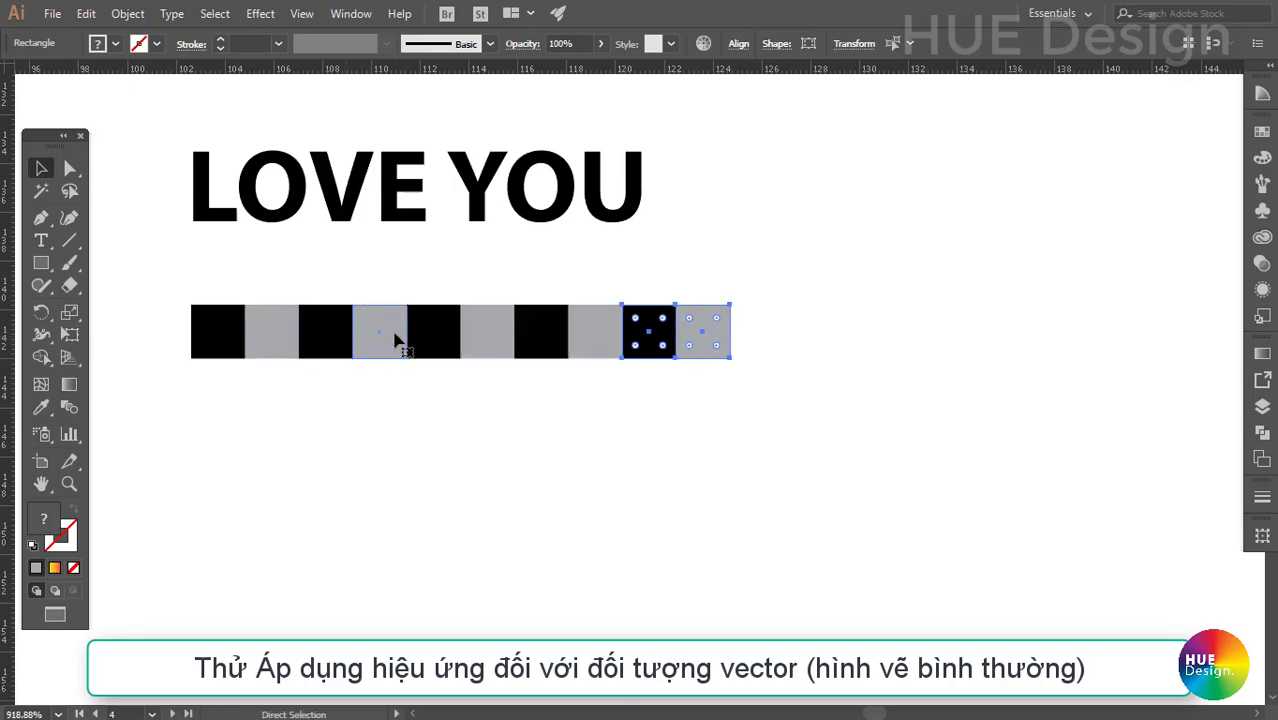
{"action": "key", "text": "ctrl+d"}
{"action": "key", "text": "ctrl+z"}
{"action": "key", "text": "ctrl+z"}
Copy the row of eight squares below and reflect it vertically to alternate colours.
{"action": "left_click_drag", "start_coordinate": [575, 415], "coordinate": [170, 295]}
{"action": "left_click_drag", "start_coordinate": [379, 337], "coordinate": [382, 386]}
{"action": "left_click", "coordinate": [42, 314]}
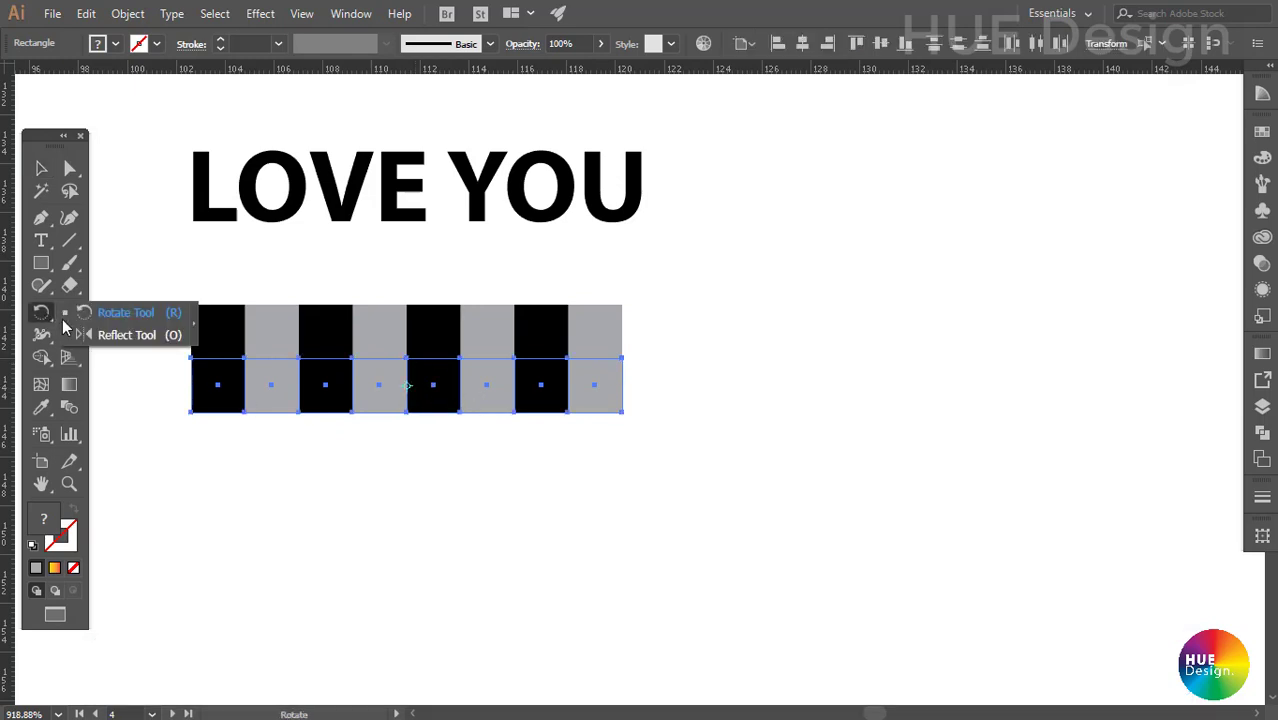
{"action": "left_click", "coordinate": [127, 335]}
{"action": "left_click", "coordinate": [385, 370], "text": "alt"}
{"action": "left_click", "coordinate": [95, 285]}
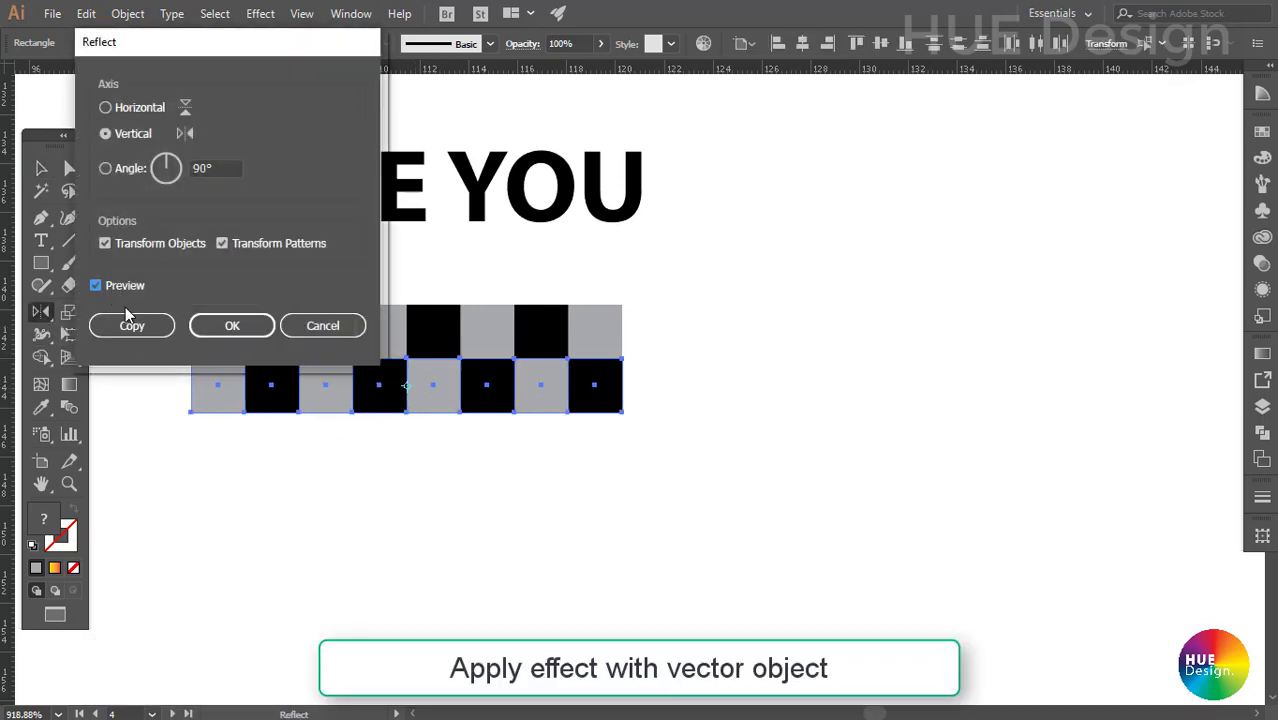
{"action": "left_click", "coordinate": [229, 326]}
{"action": "key", "text": "v"}
Duplicate both rows downward twice into six rows and select the whole checkerboard.
{"action": "left_click_drag", "start_coordinate": [140, 283], "coordinate": [615, 422]}
{"action": "mouse_move", "coordinate": [600, 365]}
{"action": "left_mouse_down"}
{"action": "mouse_move", "coordinate": [592, 472]}
{"action": "mouse_move", "coordinate": [591, 458]}
{"action": "left_mouse_up"}
{"action": "key", "text": "ctrl+d"}
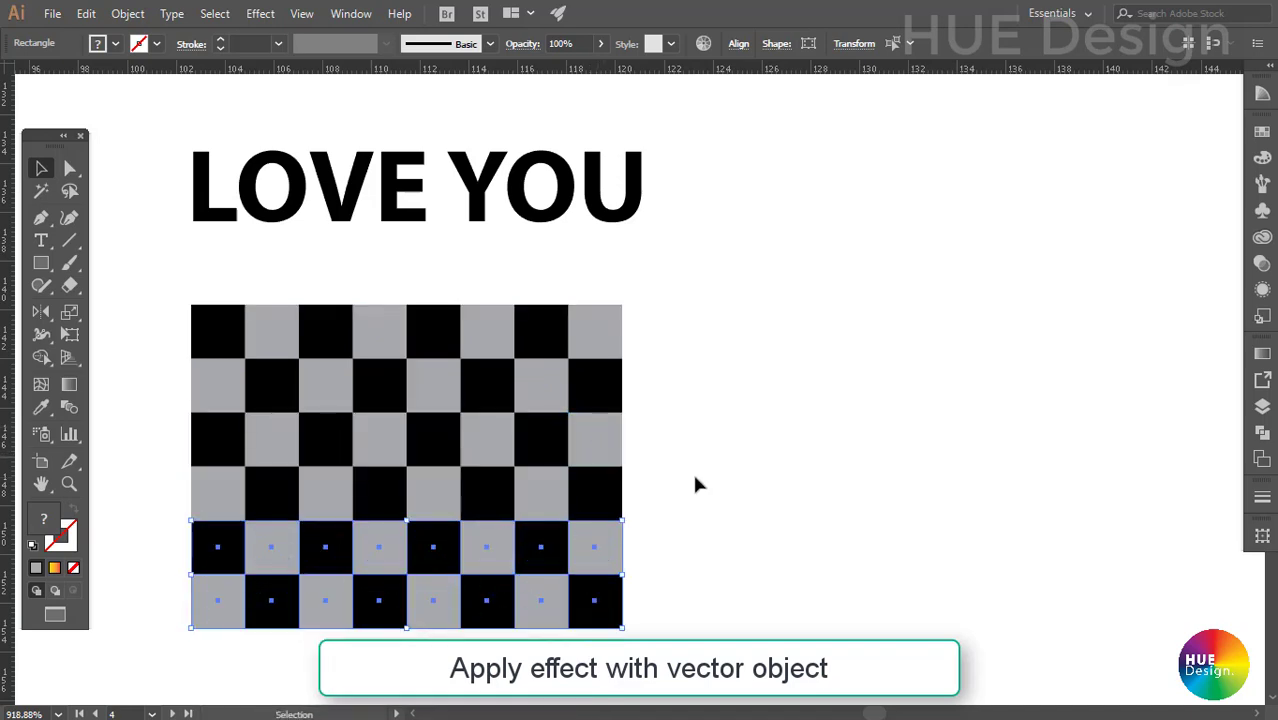
{"action": "key", "text": "ctrl+shift+a"}
{"action": "key", "text": "ctrl+a"}
{"action": "left_click", "coordinate": [693, 562]}
{"action": "key", "text": "ctrl+a"}
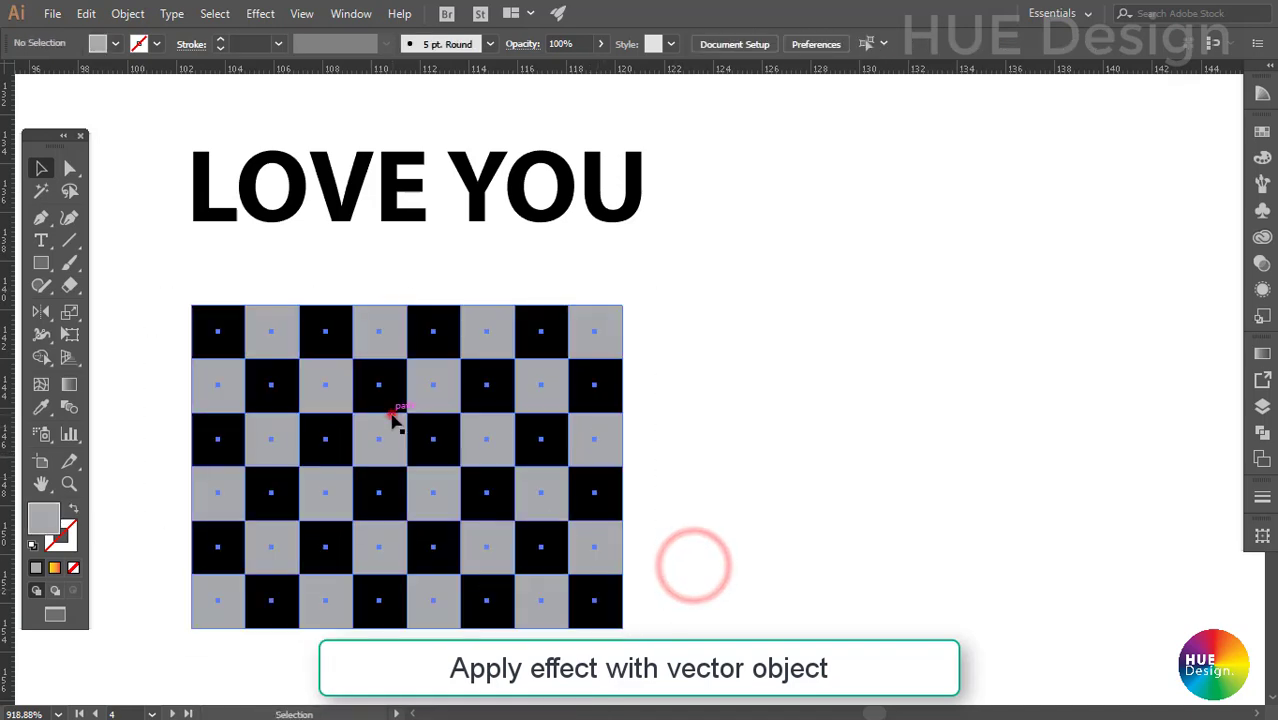
{"action": "left_click", "coordinate": [392, 420]}
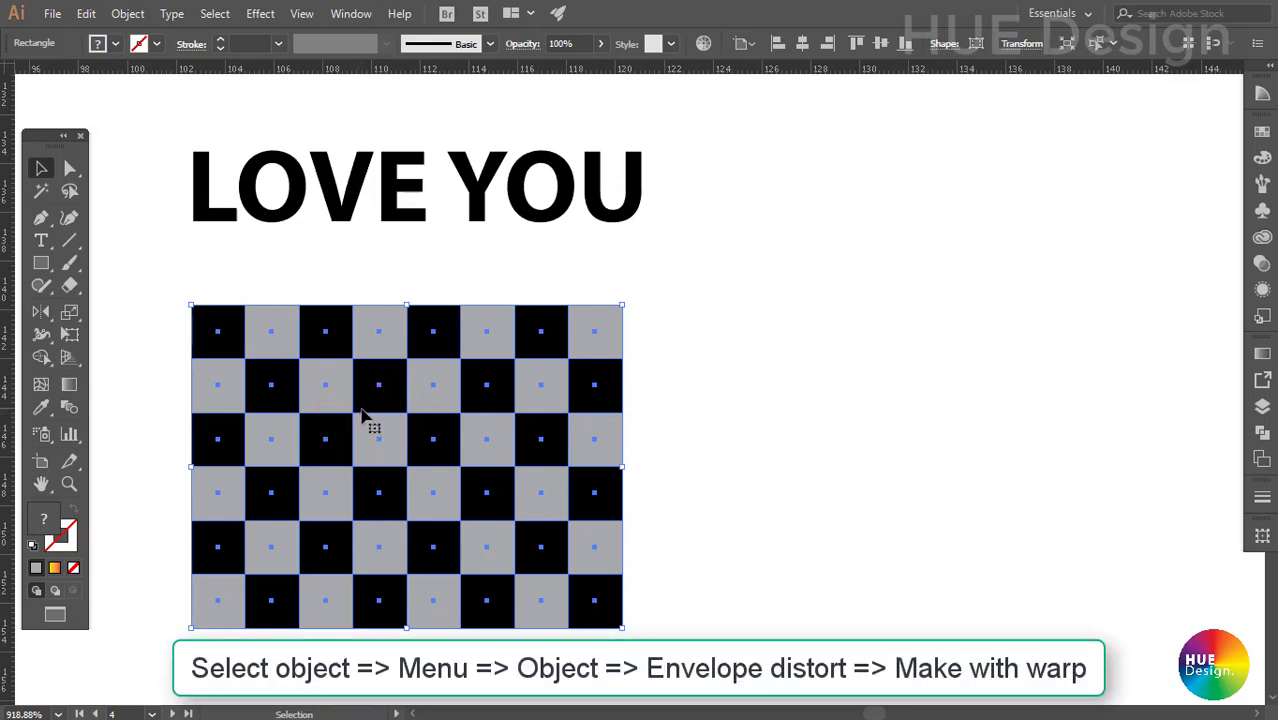
Select the checkerboard, glance at the Object menu, and click between checkerboard and LOVE YOU text.
{"action": "mouse_move", "coordinate": [163, 281]}
{"action": "left_mouse_down"}
{"action": "mouse_move", "coordinate": [648, 620]}
{"action": "mouse_move", "coordinate": [645, 606]}
{"action": "left_mouse_up"}
{"action": "left_click", "coordinate": [419, 434]}
{"action": "left_click", "coordinate": [128, 14]}
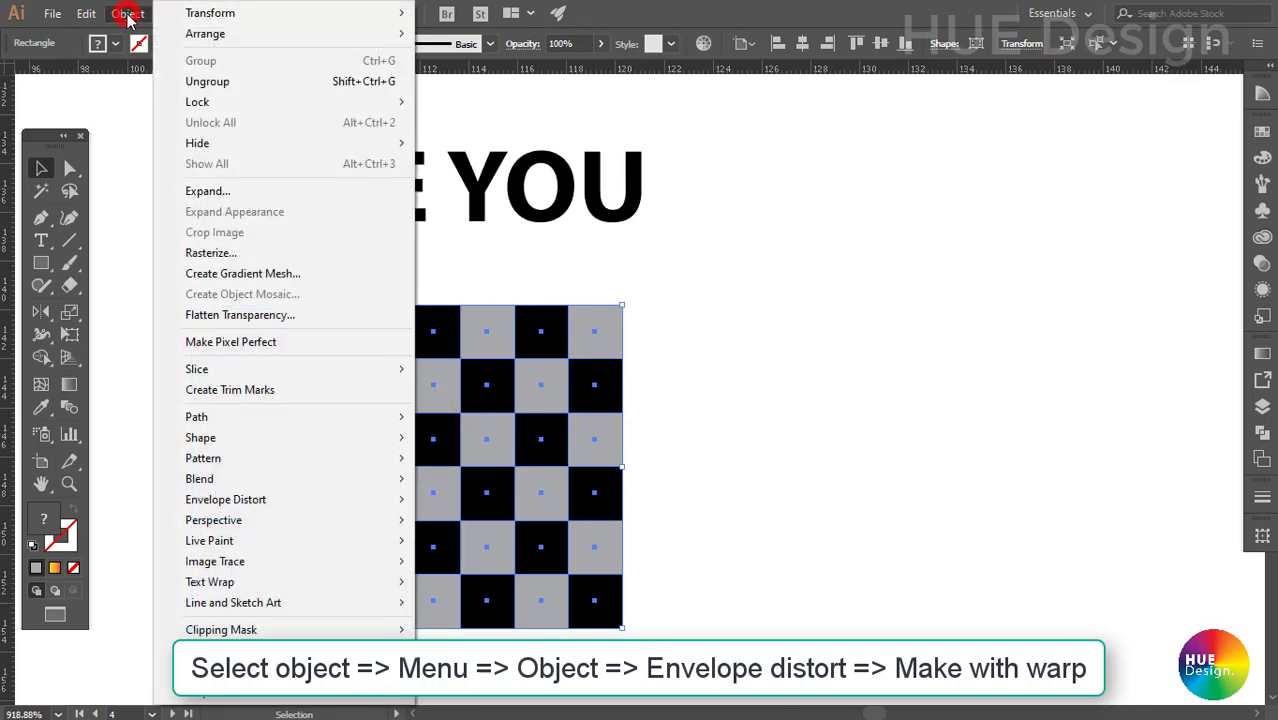
{"action": "mouse_move", "coordinate": [226, 499]}
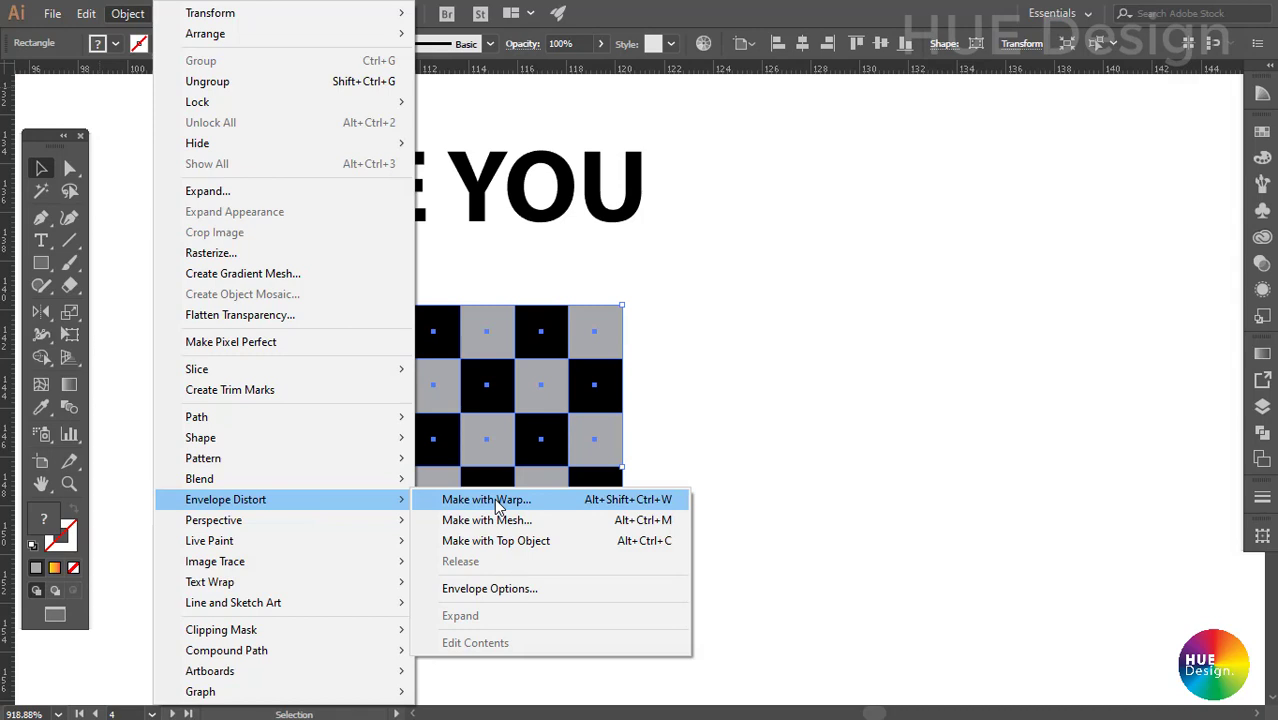
{"action": "left_click", "coordinate": [690, 316]}
{"action": "left_click", "coordinate": [389, 389]}
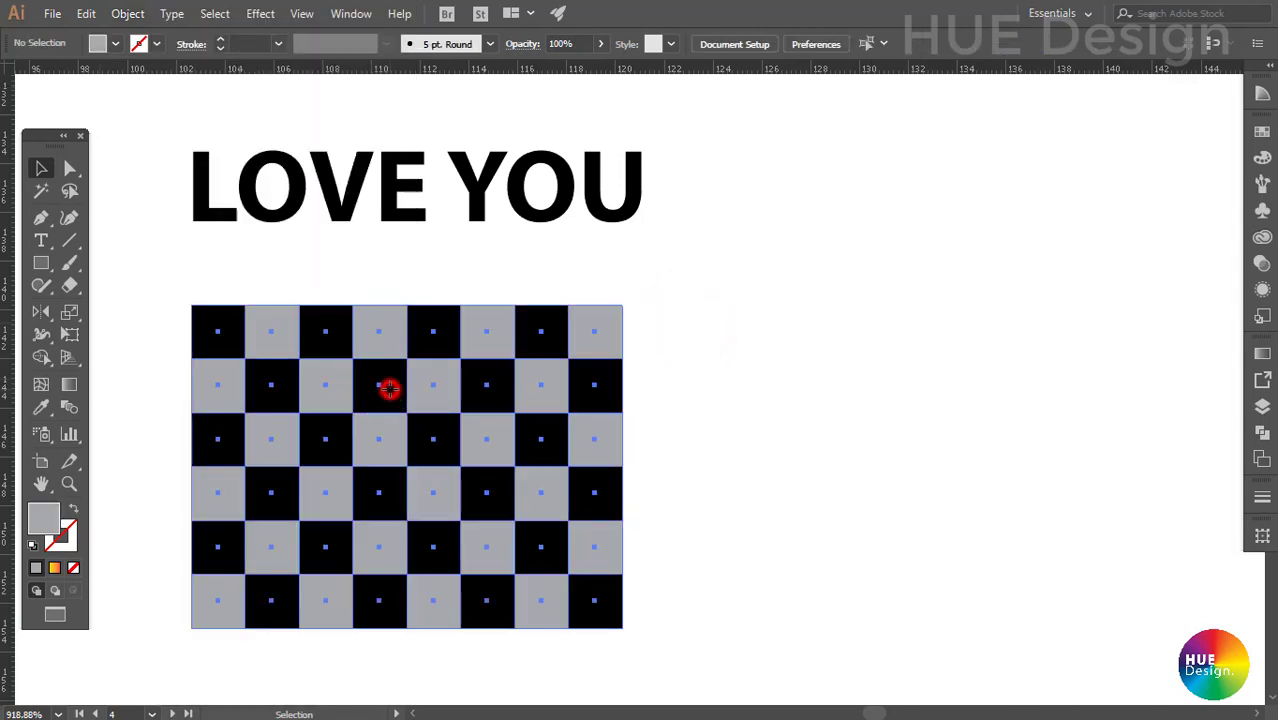
{"action": "left_click", "coordinate": [453, 189]}
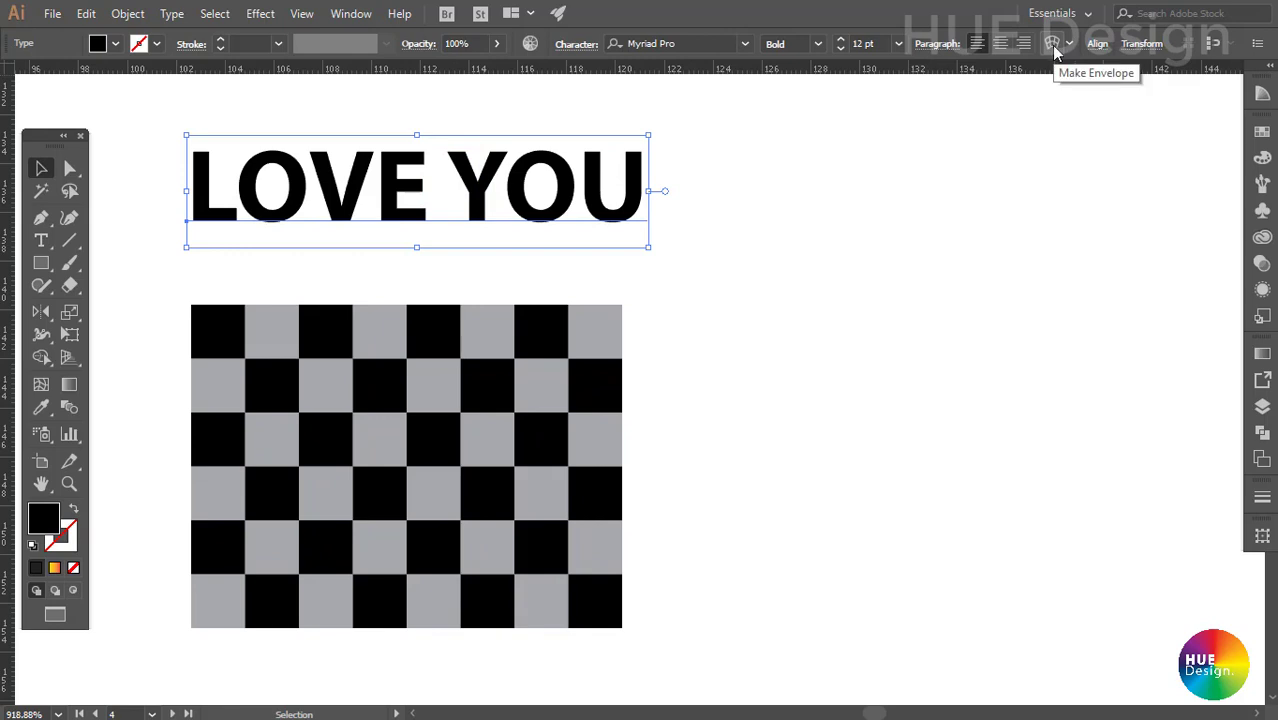
{"action": "left_click", "coordinate": [730, 360]}
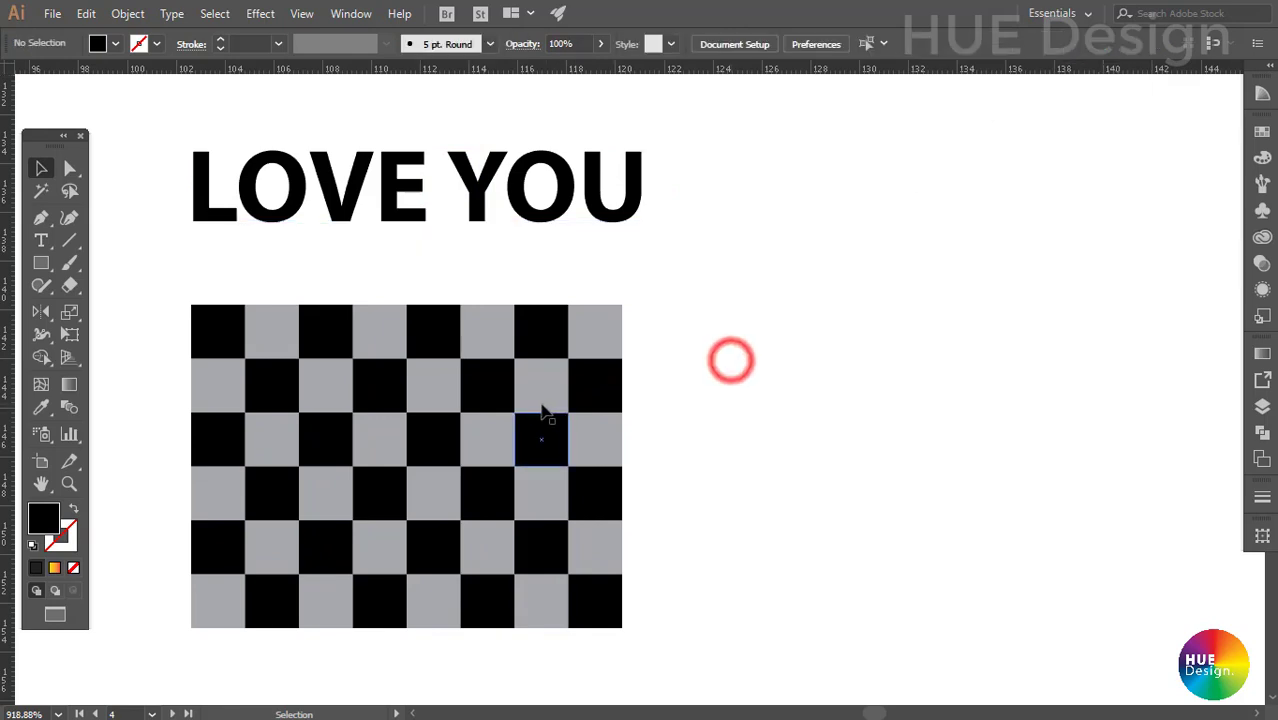
Select the checkerboard and choose Object > Envelope Distort > Make with Warp.
{"action": "left_click", "coordinate": [538, 403]}
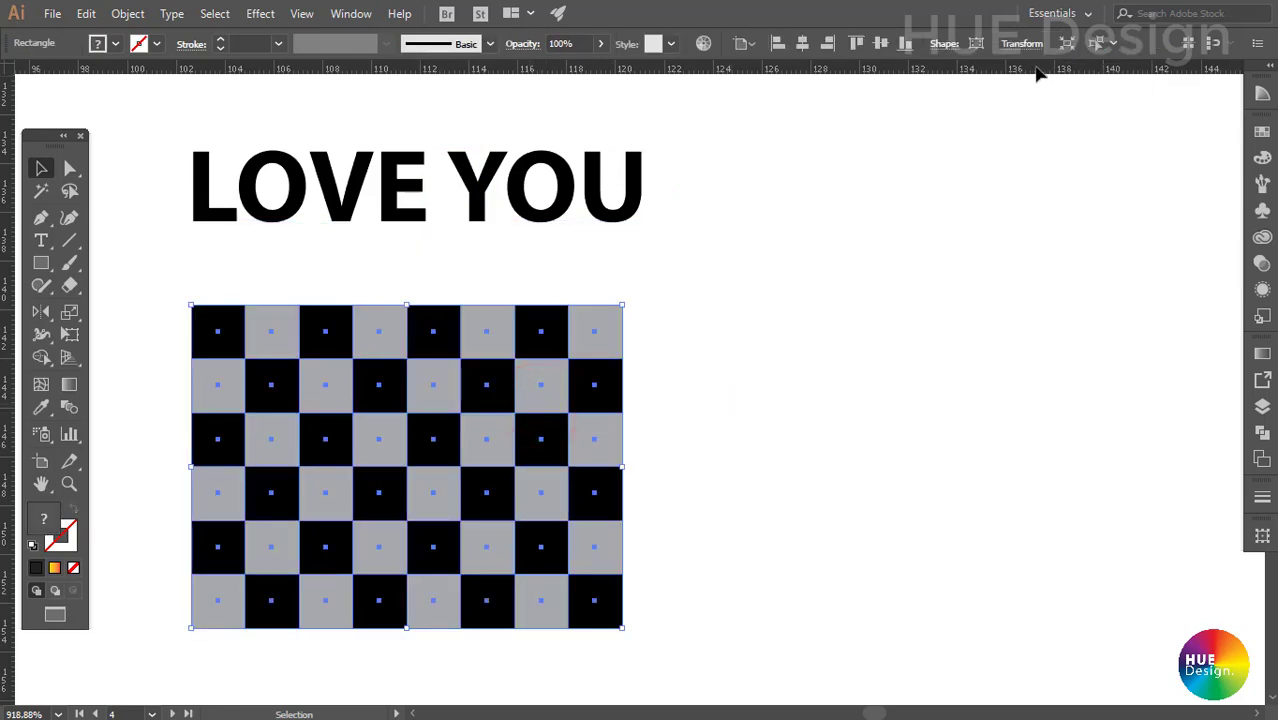
{"action": "left_click", "coordinate": [864, 298]}
{"action": "left_click", "coordinate": [403, 397]}
{"action": "left_click", "coordinate": [127, 14]}
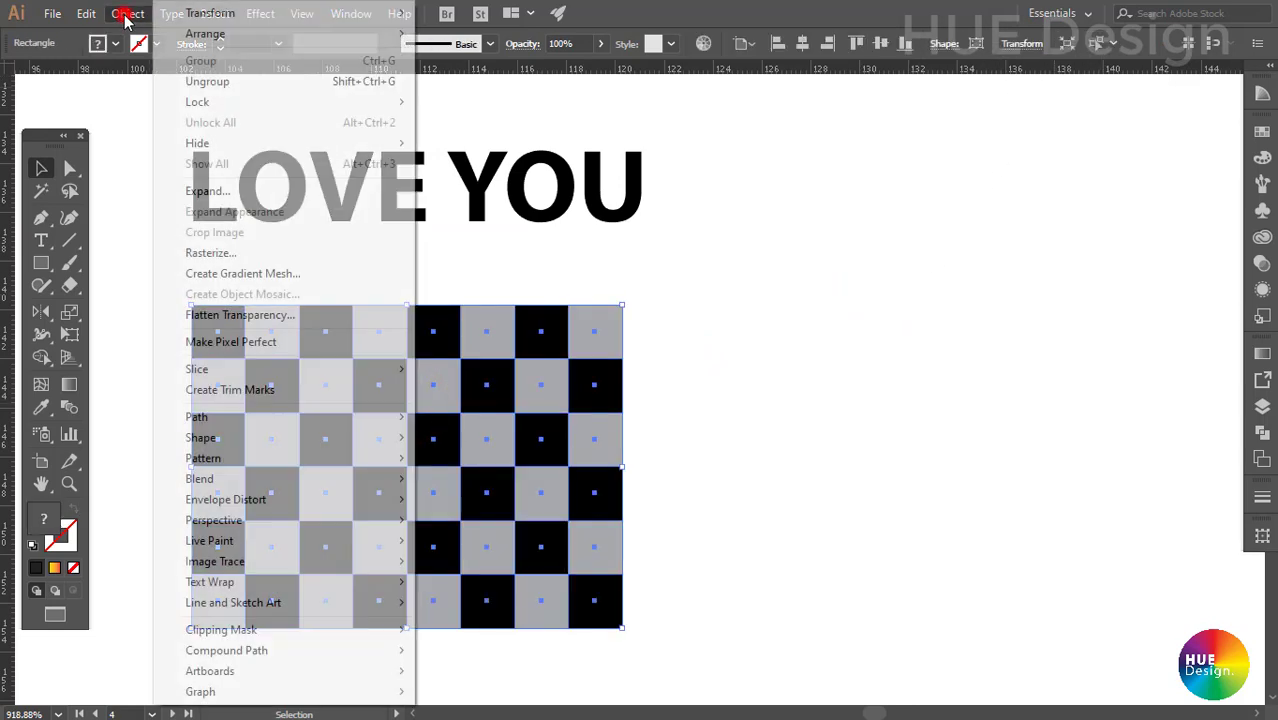
{"action": "left_click", "coordinate": [240, 498]}
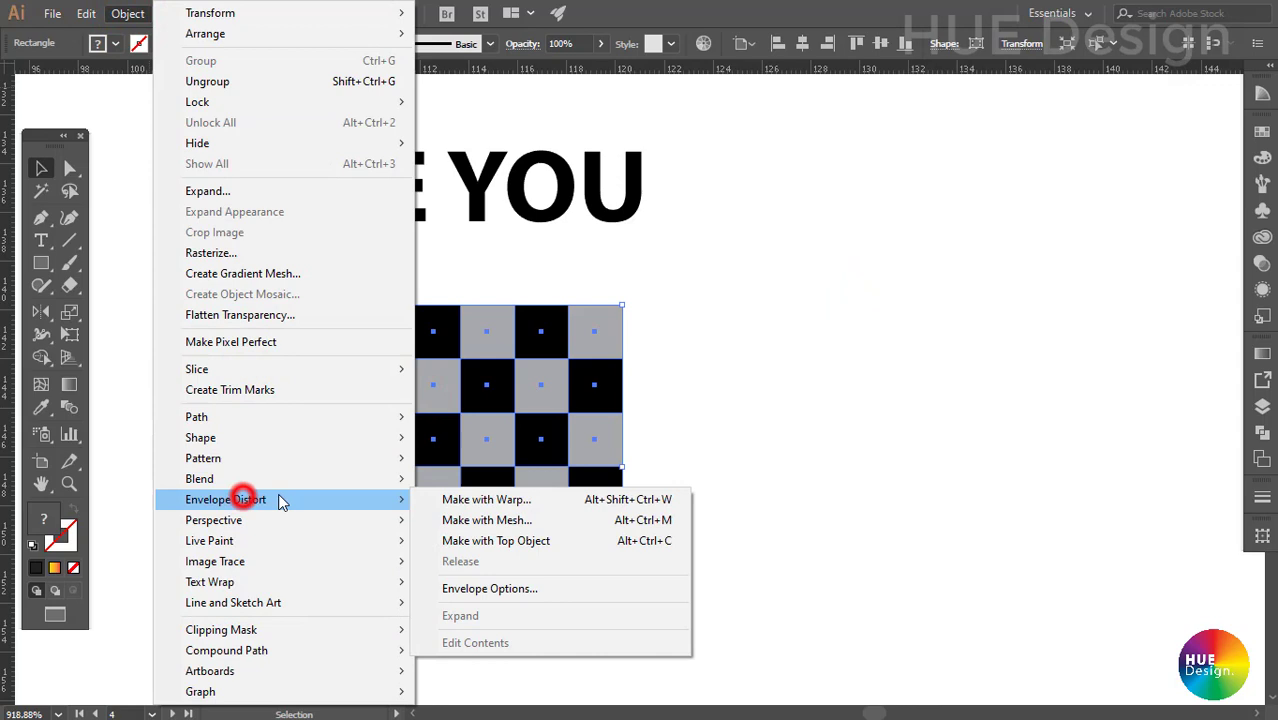
{"action": "left_click", "coordinate": [487, 501]}
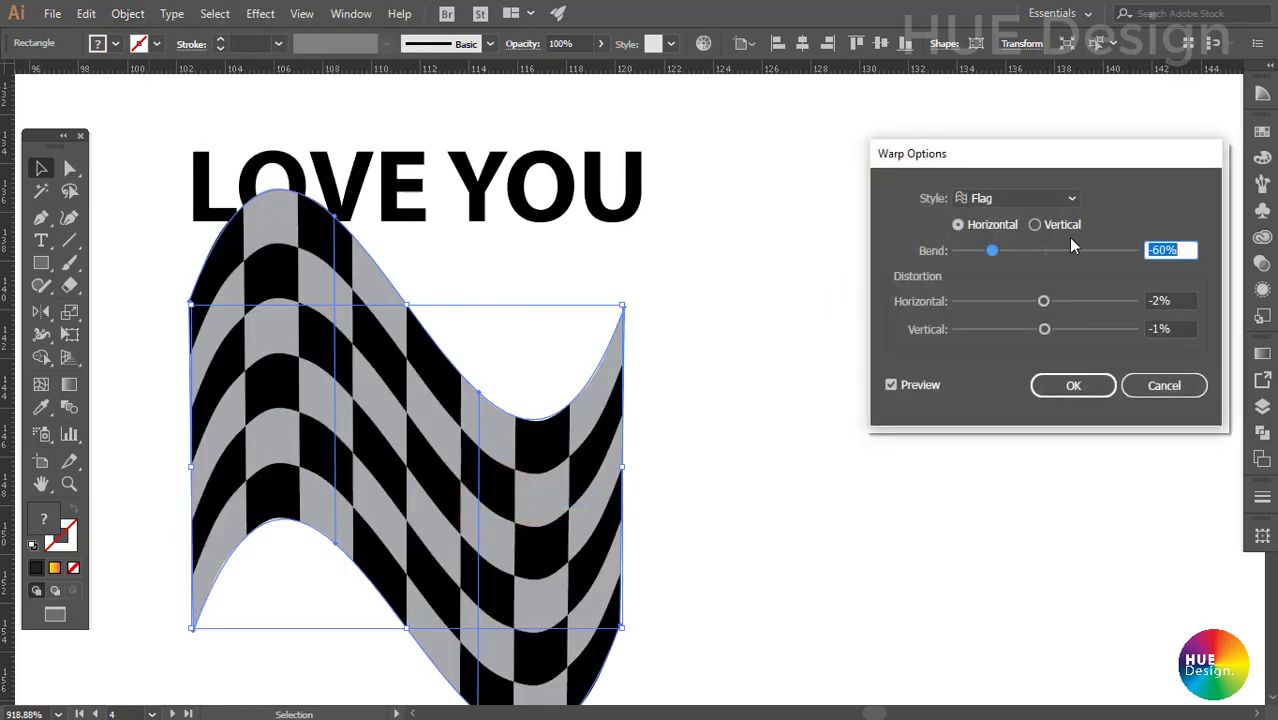
Apply a Fish warp to the checkerboard with -26% horizontal and 0% vertical distortion.
{"action": "left_click", "coordinate": [1070, 198]}
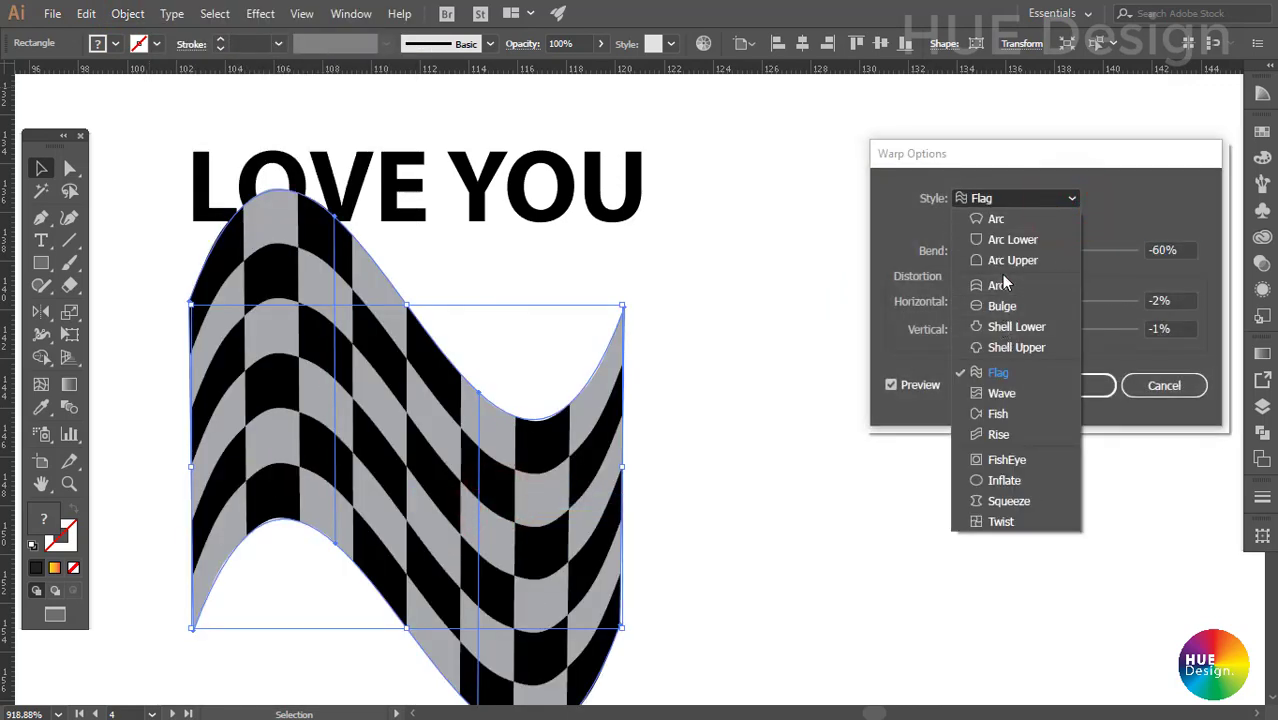
{"action": "left_click", "coordinate": [995, 414]}
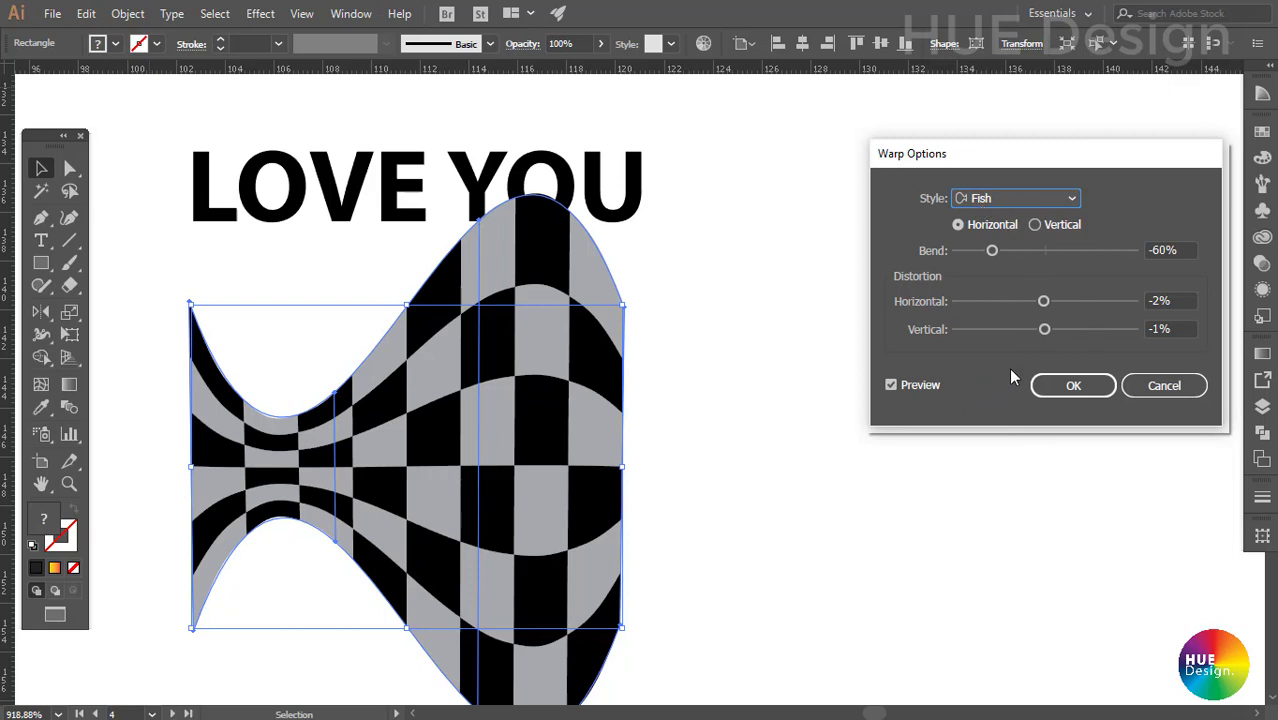
{"action": "left_click_drag", "start_coordinate": [1037, 311], "coordinate": [1019, 308]}
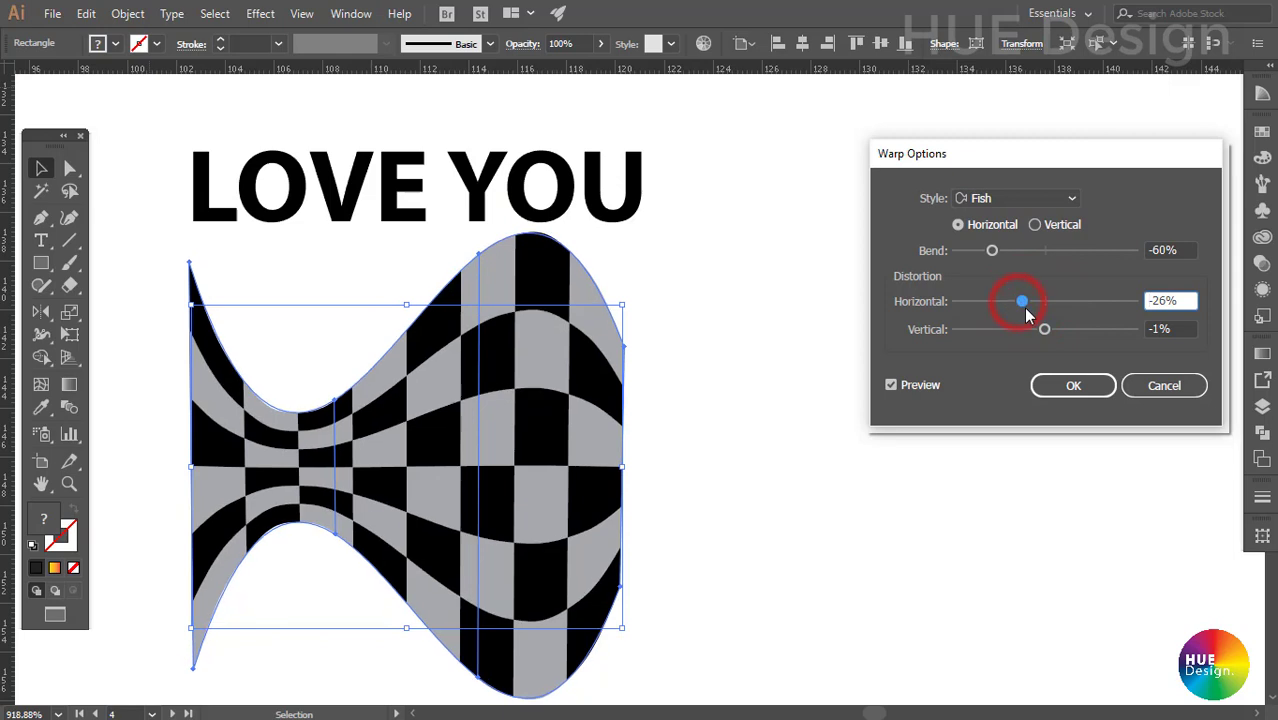
{"action": "left_click", "coordinate": [1045, 329]}
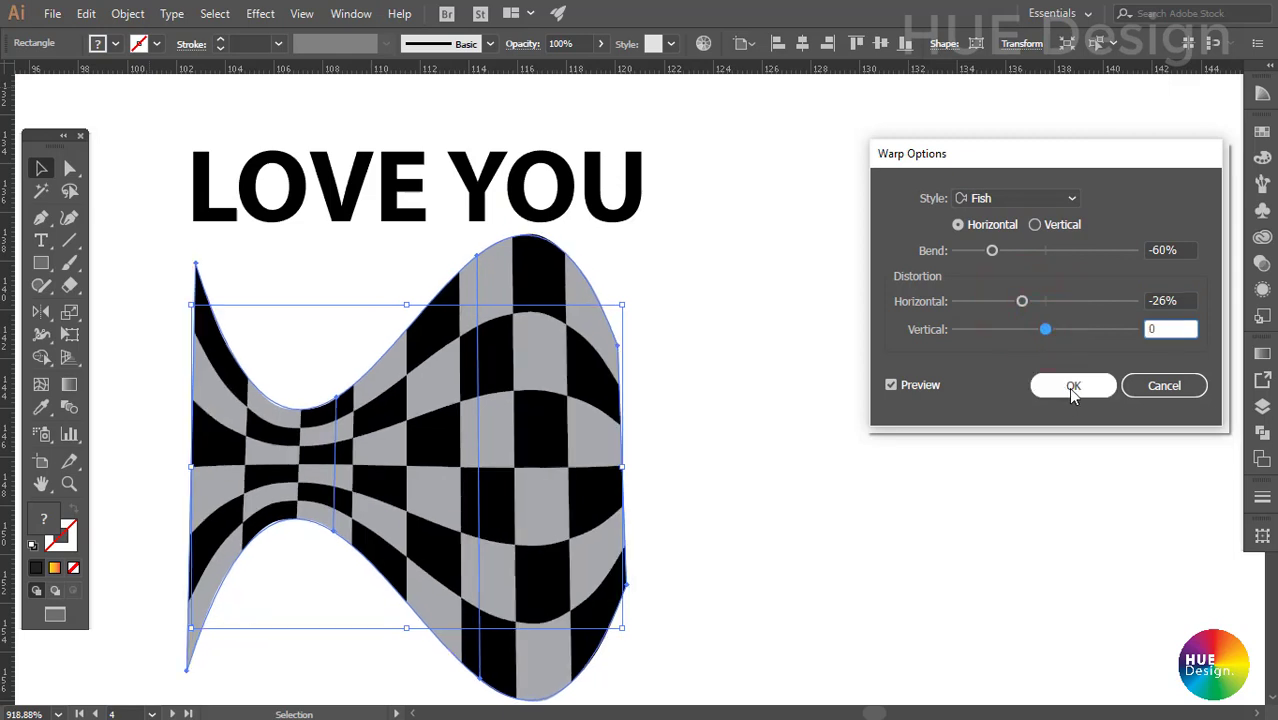
{"action": "left_click", "coordinate": [1070, 388]}
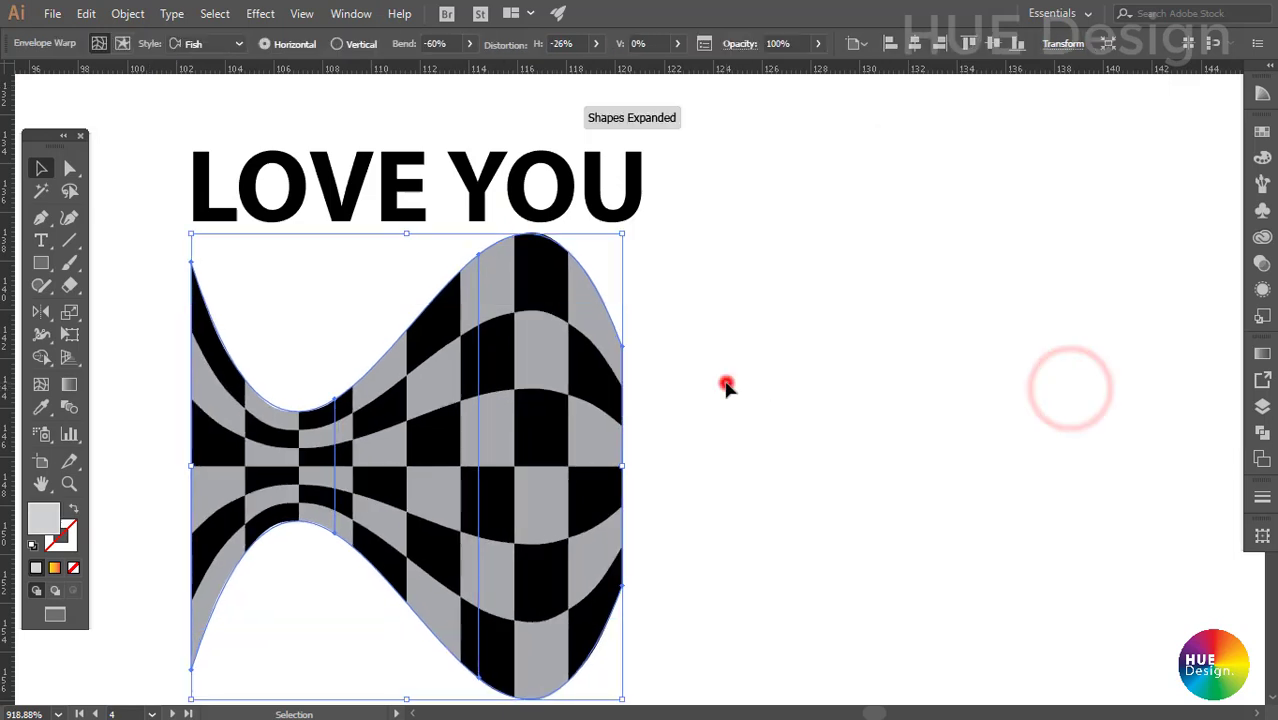
{"action": "left_click", "coordinate": [726, 383]}
{"action": "left_click", "coordinate": [542, 392]}
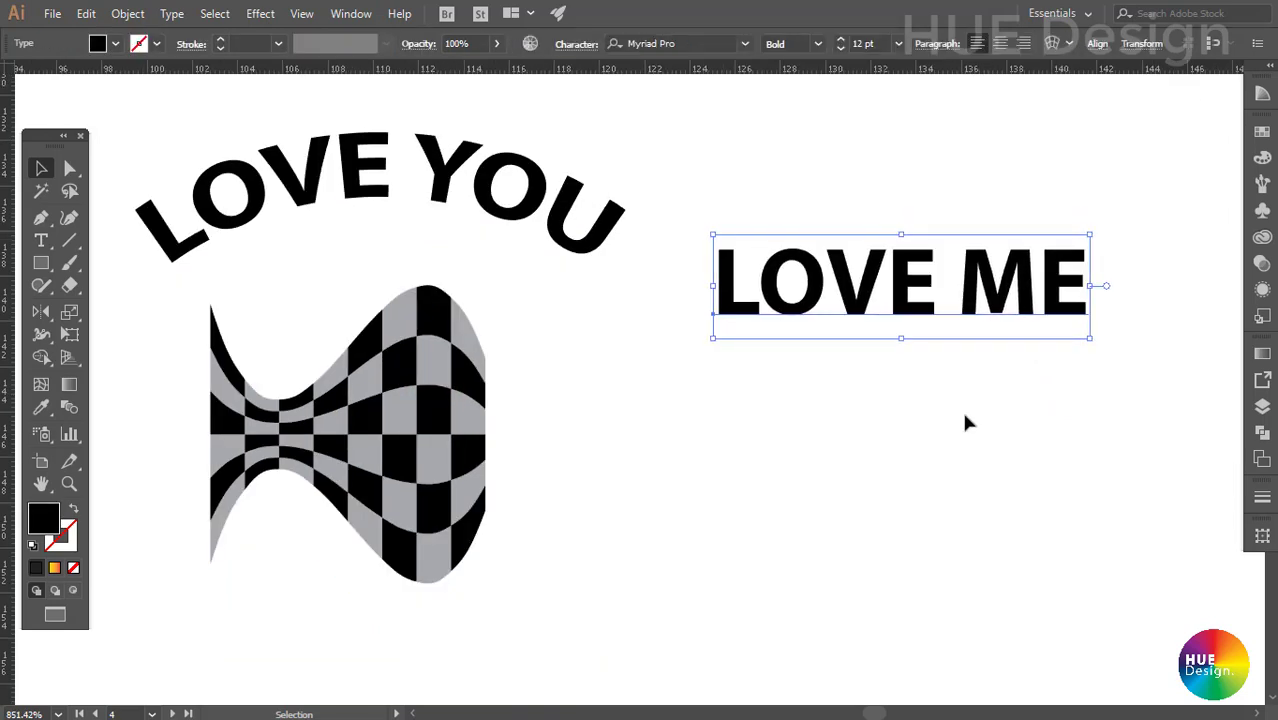
{"action": "left_click", "coordinate": [943, 418]}
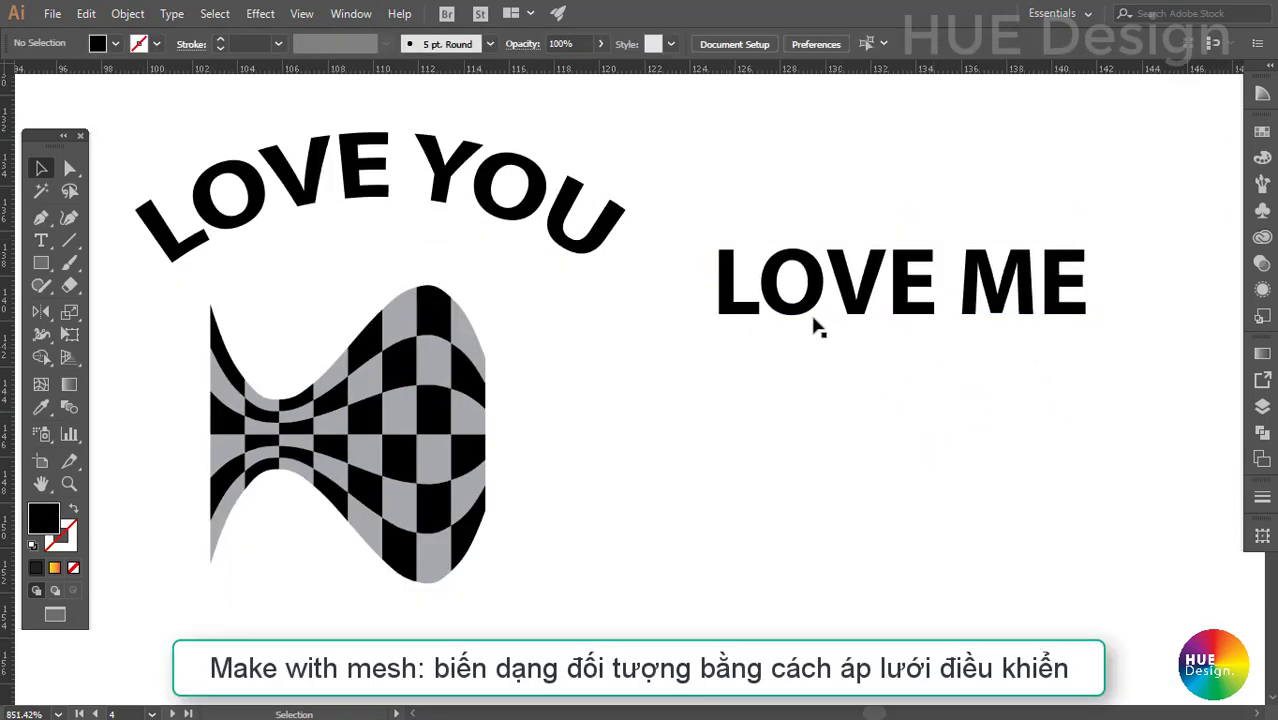
Select the LOVE ME text and open Envelope Distort > Make with Mesh.
{"action": "left_click", "coordinate": [830, 285]}
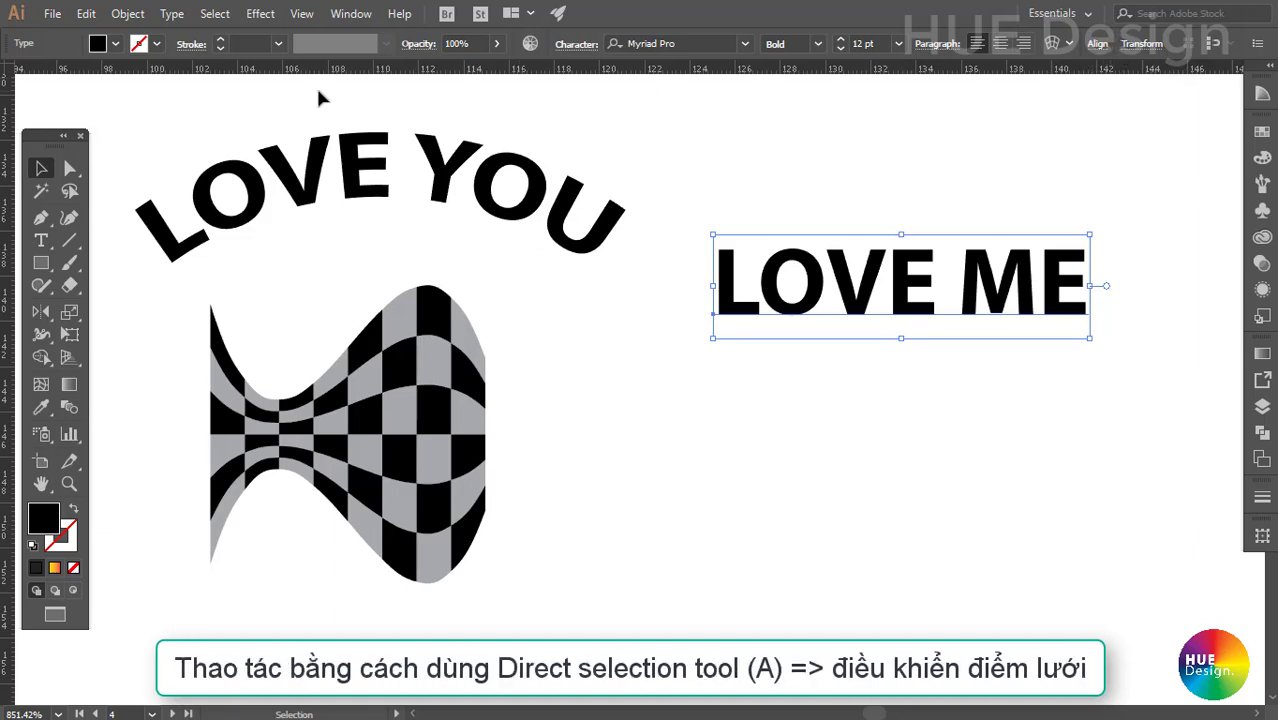
{"action": "left_click", "coordinate": [127, 14]}
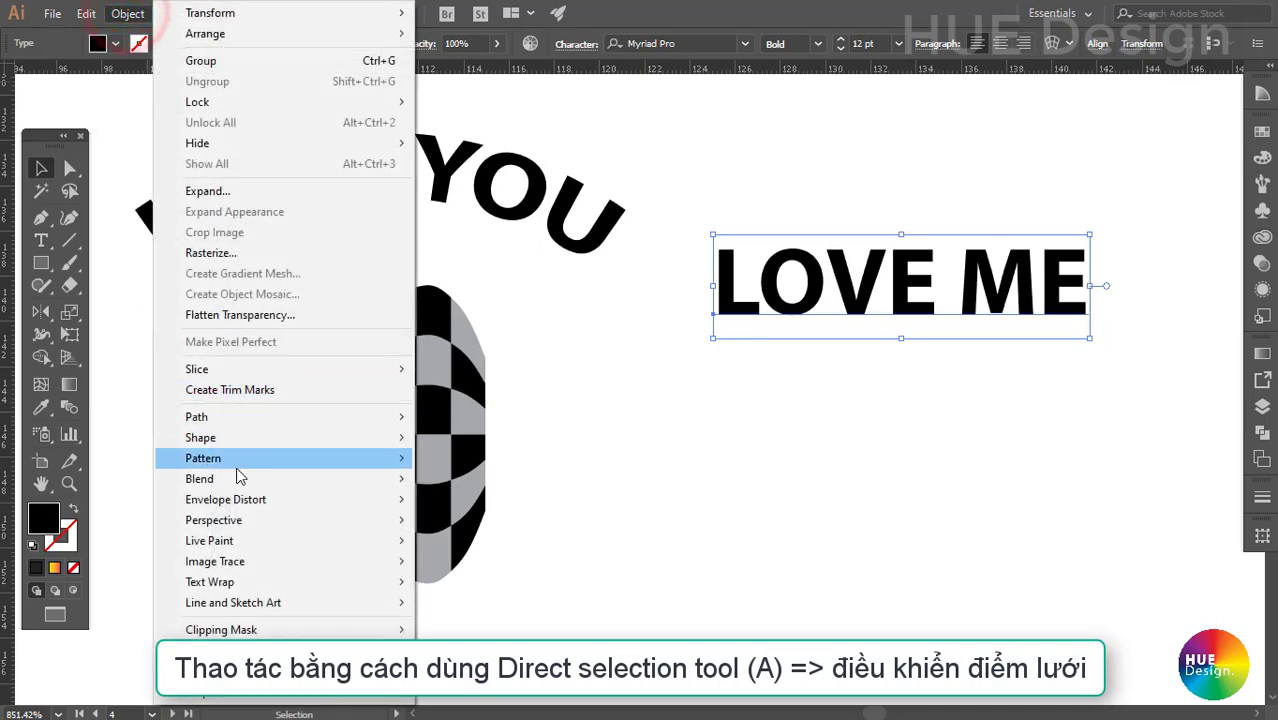
{"action": "mouse_move", "coordinate": [226, 499]}
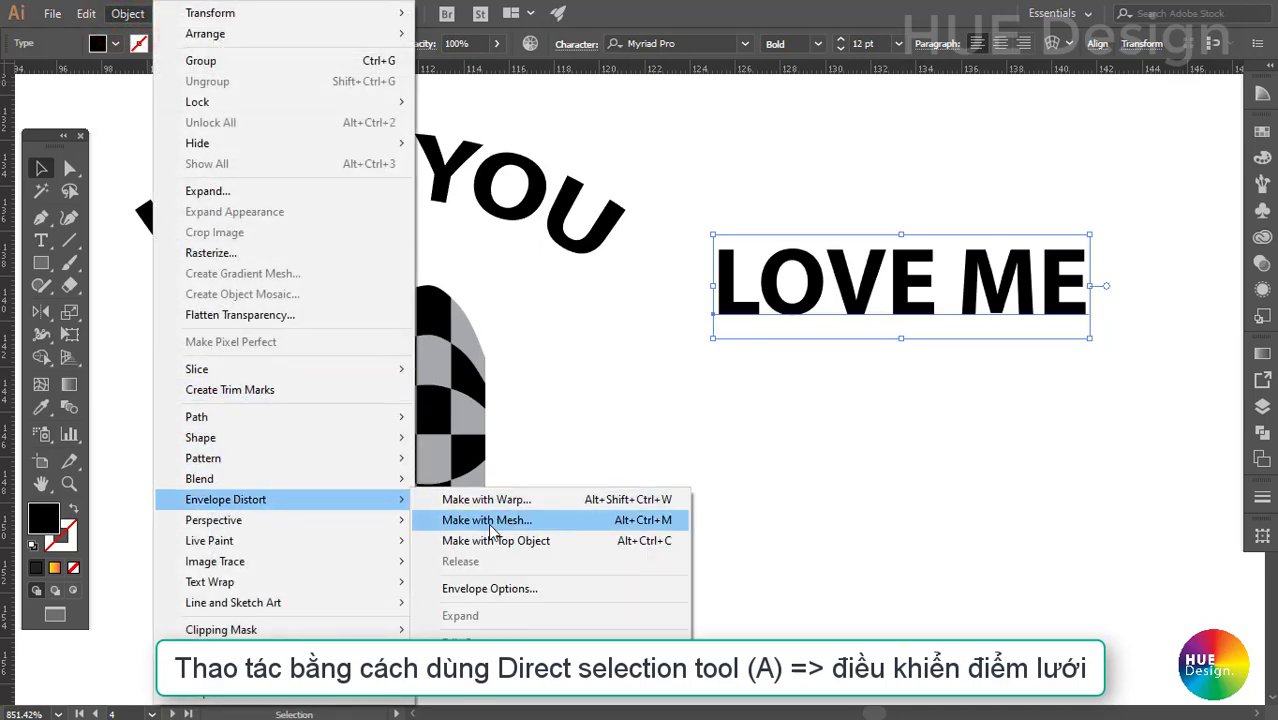
{"action": "left_click", "coordinate": [491, 520]}
{"action": "left_click_drag", "start_coordinate": [385, 245], "coordinate": [410, 262]}
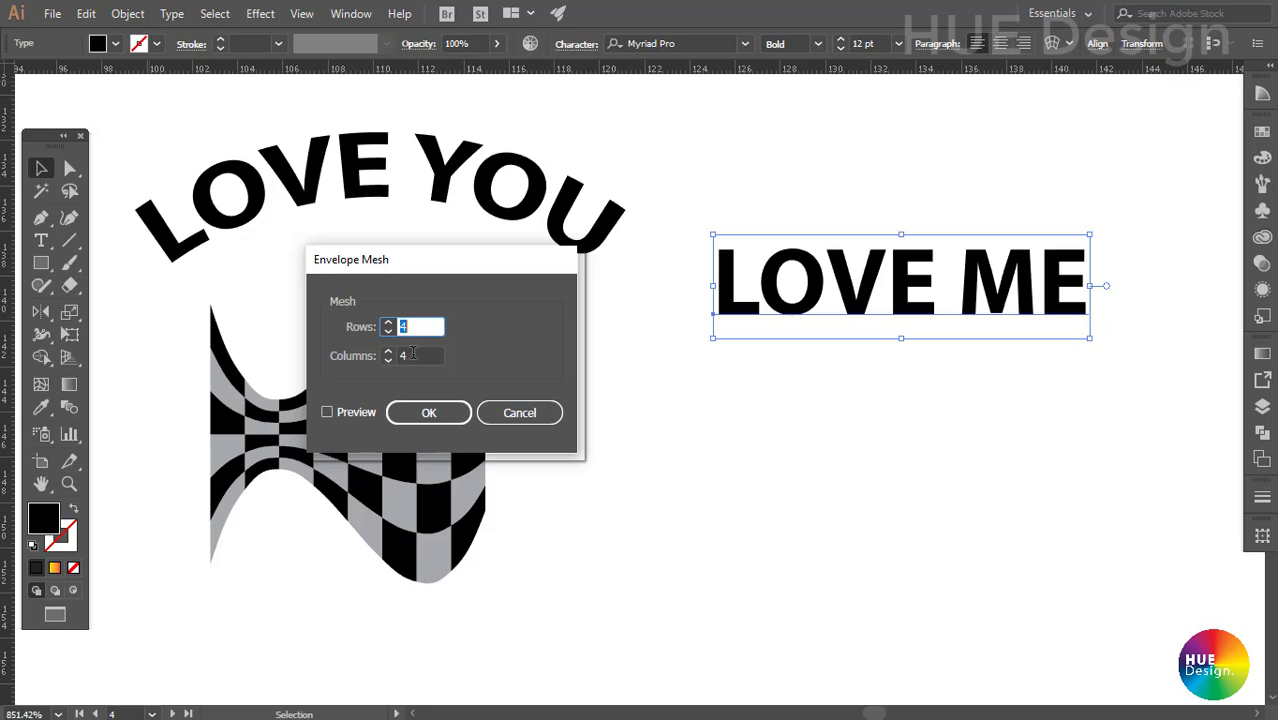
Preview and apply a 5-row, 4-column envelope mesh to the LOVE ME text.
{"action": "left_click", "coordinate": [328, 412]}
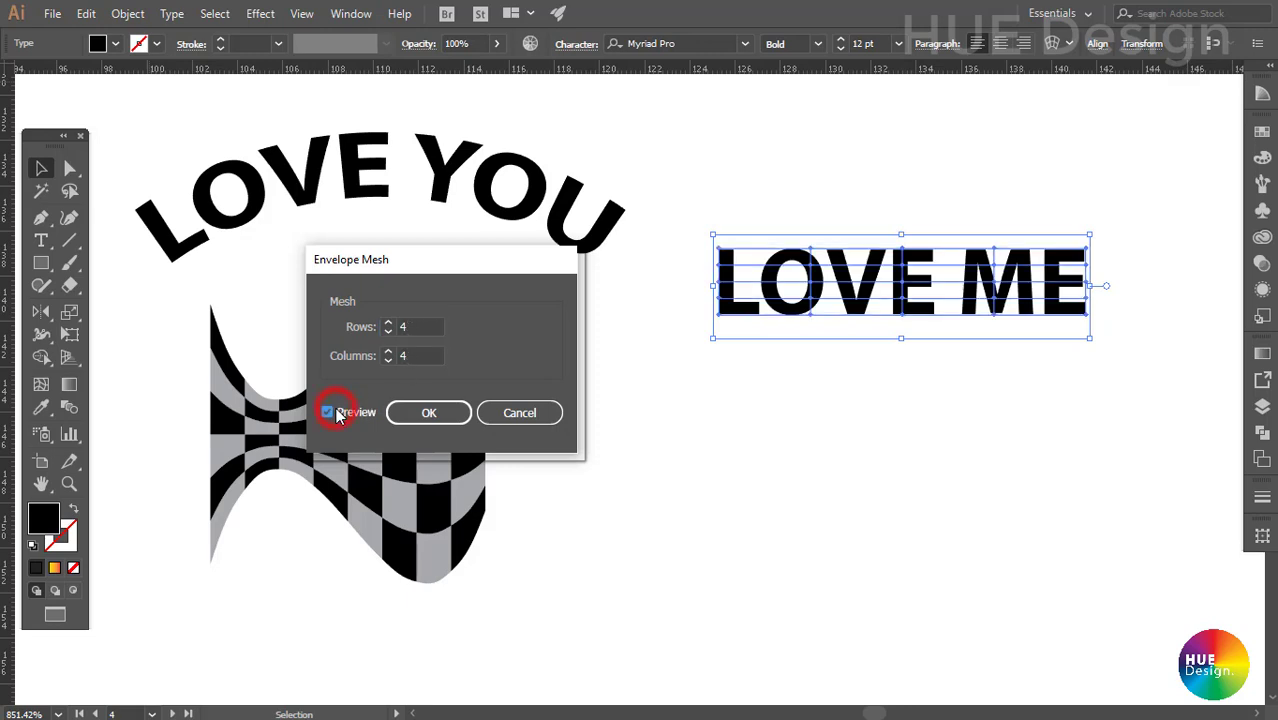
{"action": "left_click", "coordinate": [414, 327]}
{"action": "left_click", "coordinate": [416, 356]}
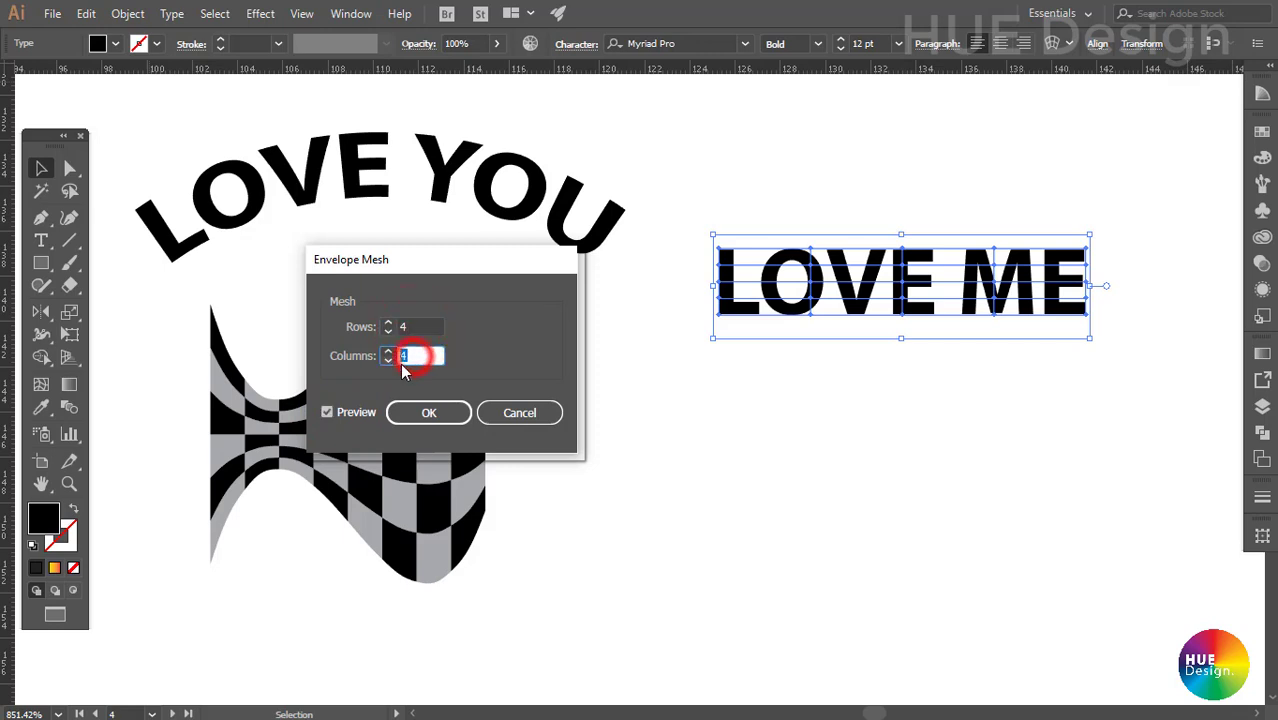
{"action": "left_click", "coordinate": [387, 324]}
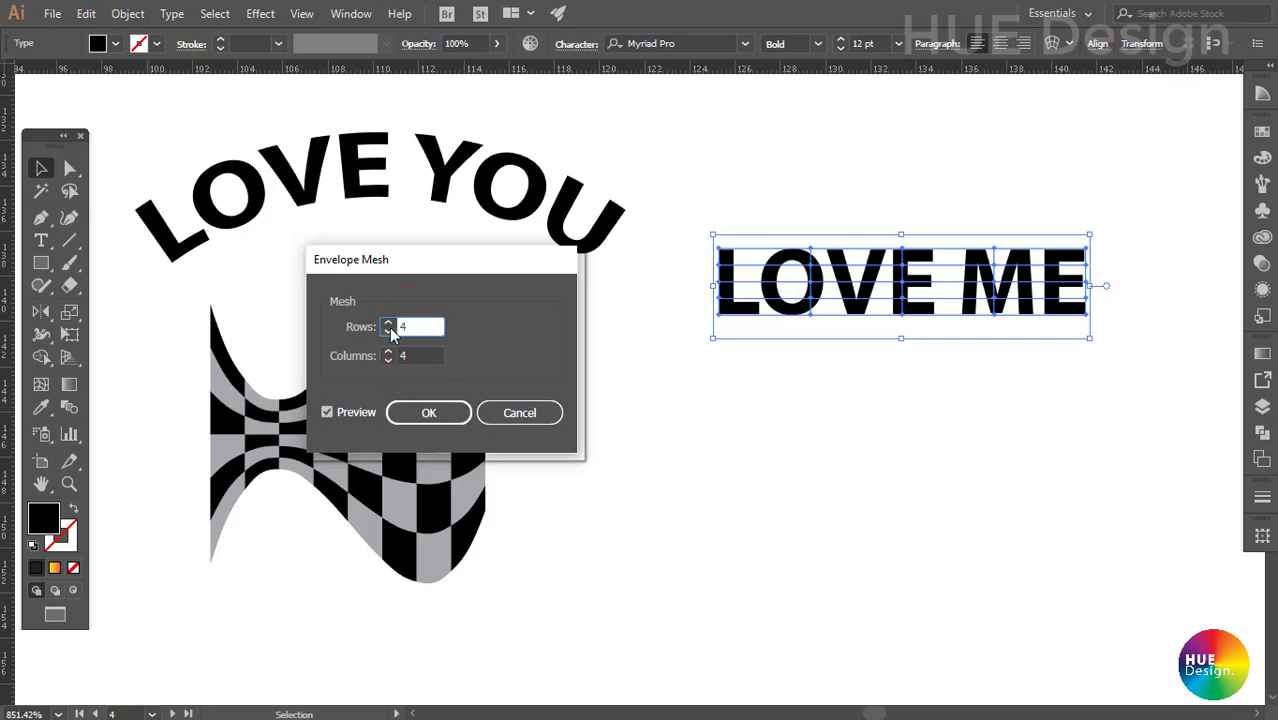
{"action": "left_click", "coordinate": [388, 326]}
{"action": "left_click", "coordinate": [388, 333]}
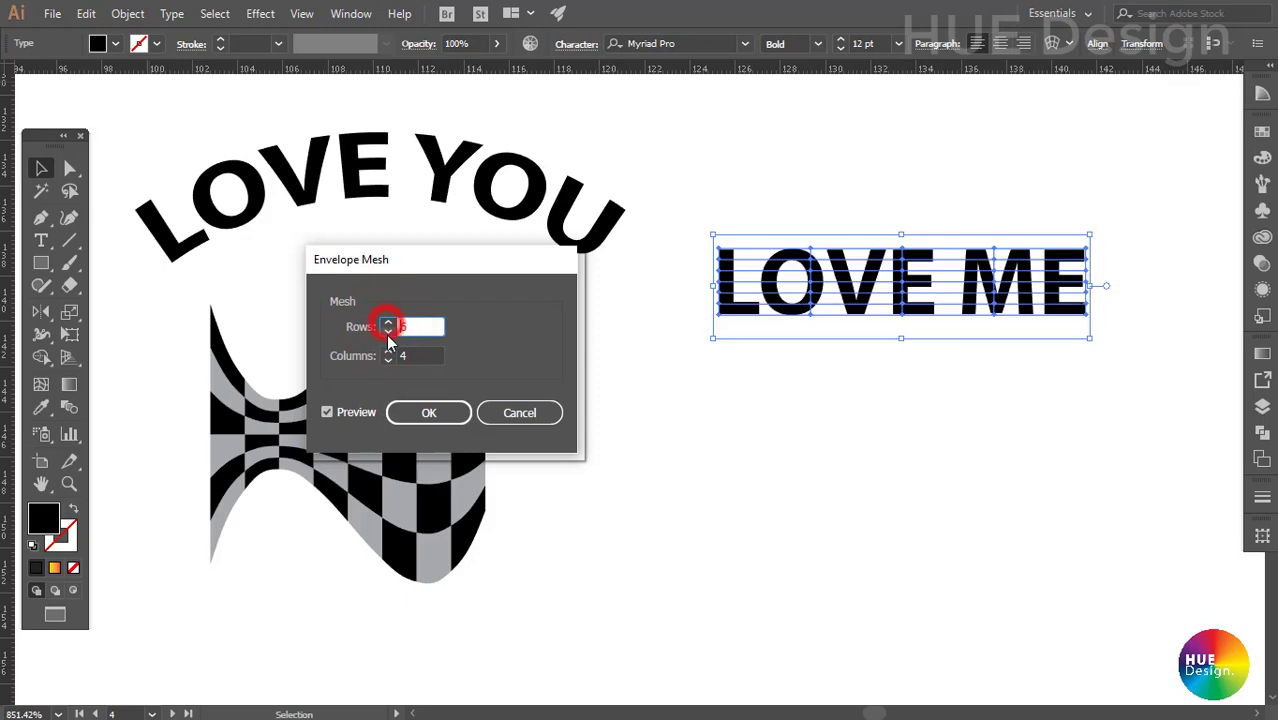
{"action": "left_click", "coordinate": [388, 333]}
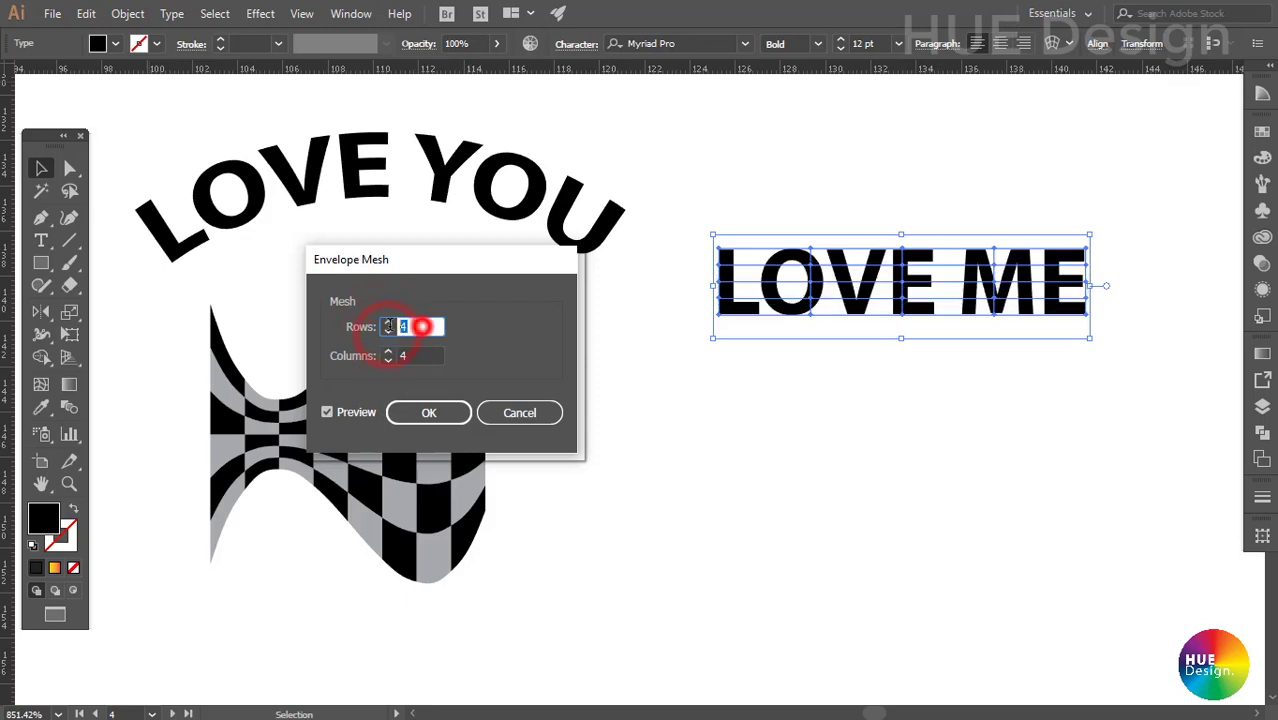
{"action": "type", "text": "5"}
{"action": "left_click", "coordinate": [427, 414]}
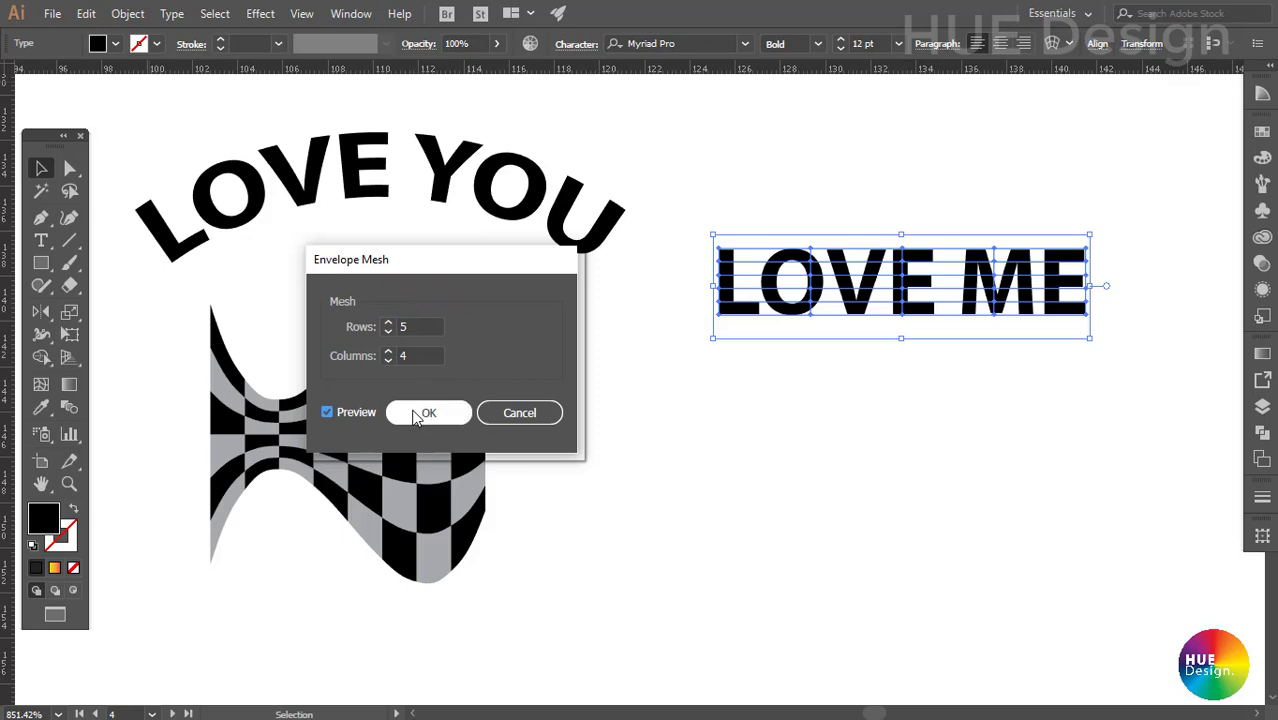
{"action": "left_click", "coordinate": [445, 418]}
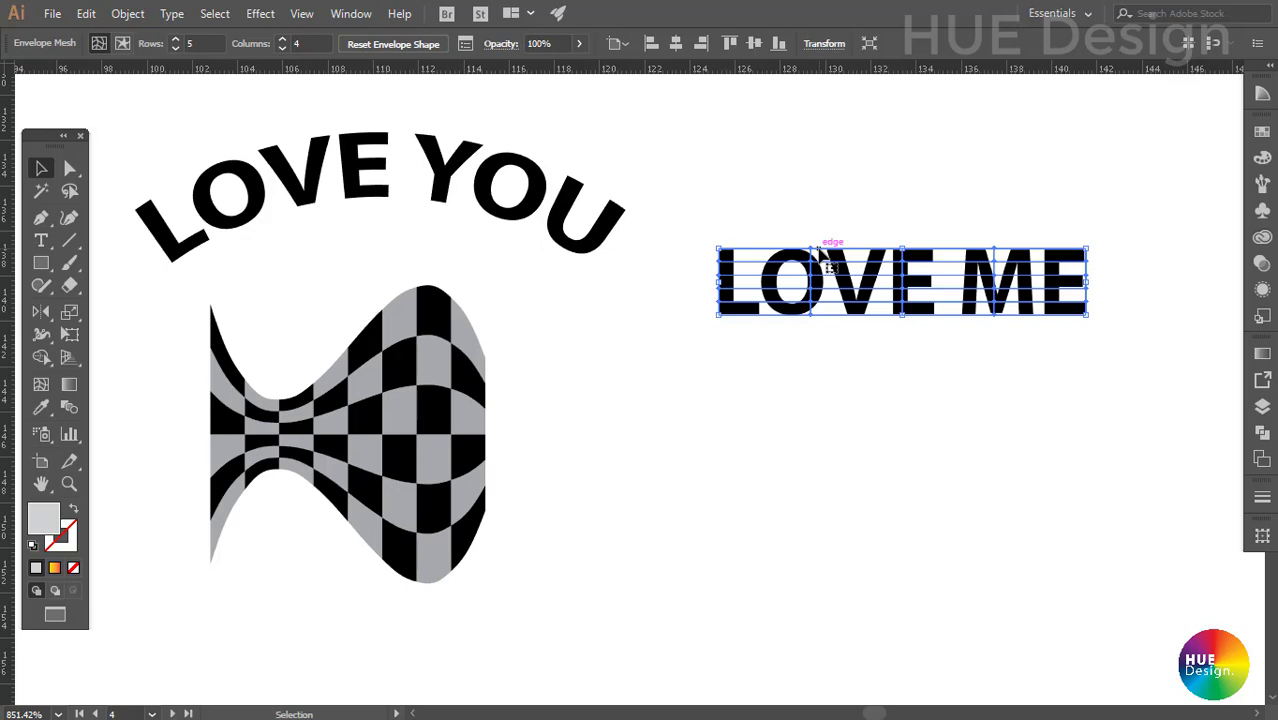
With Direct Selection, select LOVE ME mesh points and pull one down to bend the LOVE letters.
{"action": "left_click", "coordinate": [76, 170]}
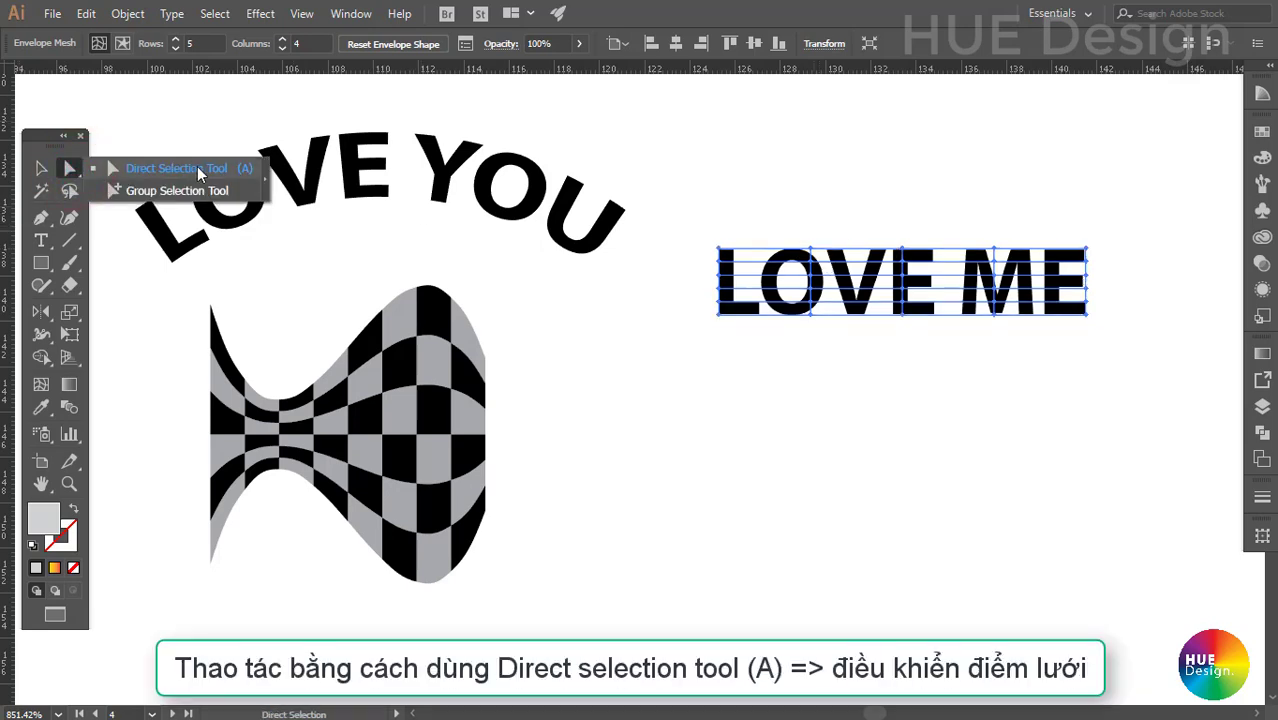
{"action": "left_click", "coordinate": [197, 166]}
{"action": "mouse_move", "coordinate": [796, 211]}
{"action": "left_mouse_down"}
{"action": "mouse_move", "coordinate": [836, 354]}
{"action": "mouse_move", "coordinate": [807, 348]}
{"action": "left_mouse_up"}
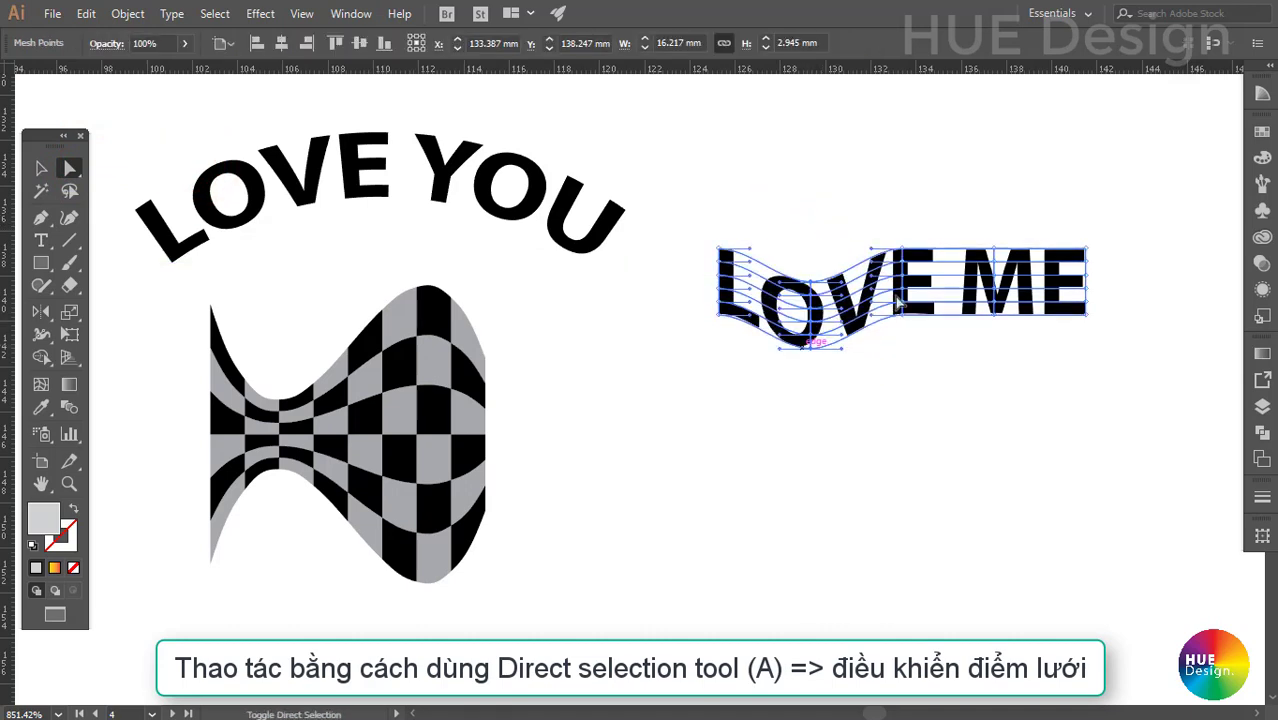
{"action": "mouse_move", "coordinate": [983, 226]}
{"action": "left_mouse_down"}
{"action": "mouse_move", "coordinate": [1005, 357]}
{"action": "mouse_move", "coordinate": [1040, 348]}
{"action": "mouse_move", "coordinate": [1032, 360]}
{"action": "left_mouse_up"}
{"action": "left_click", "coordinate": [1033, 354]}
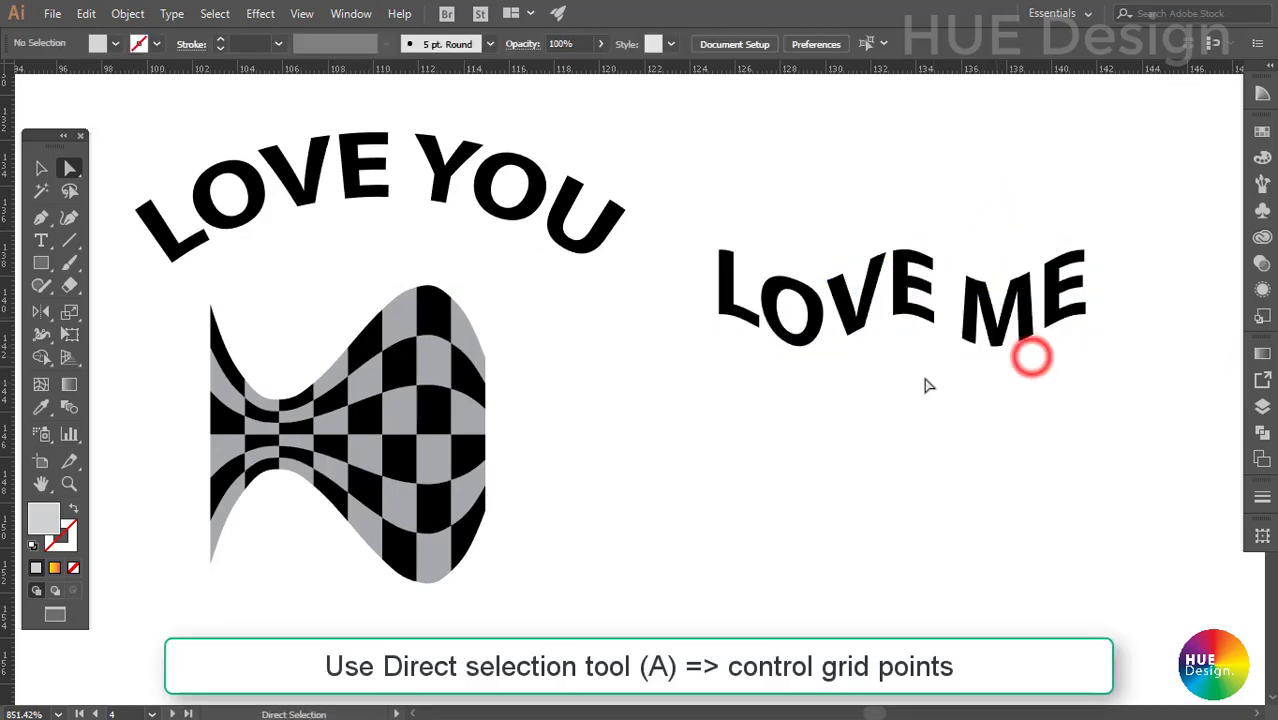
Drag the mesh points above and below the E to raise a tall peak.
{"action": "left_click_drag", "start_coordinate": [778, 204], "coordinate": [844, 394]}
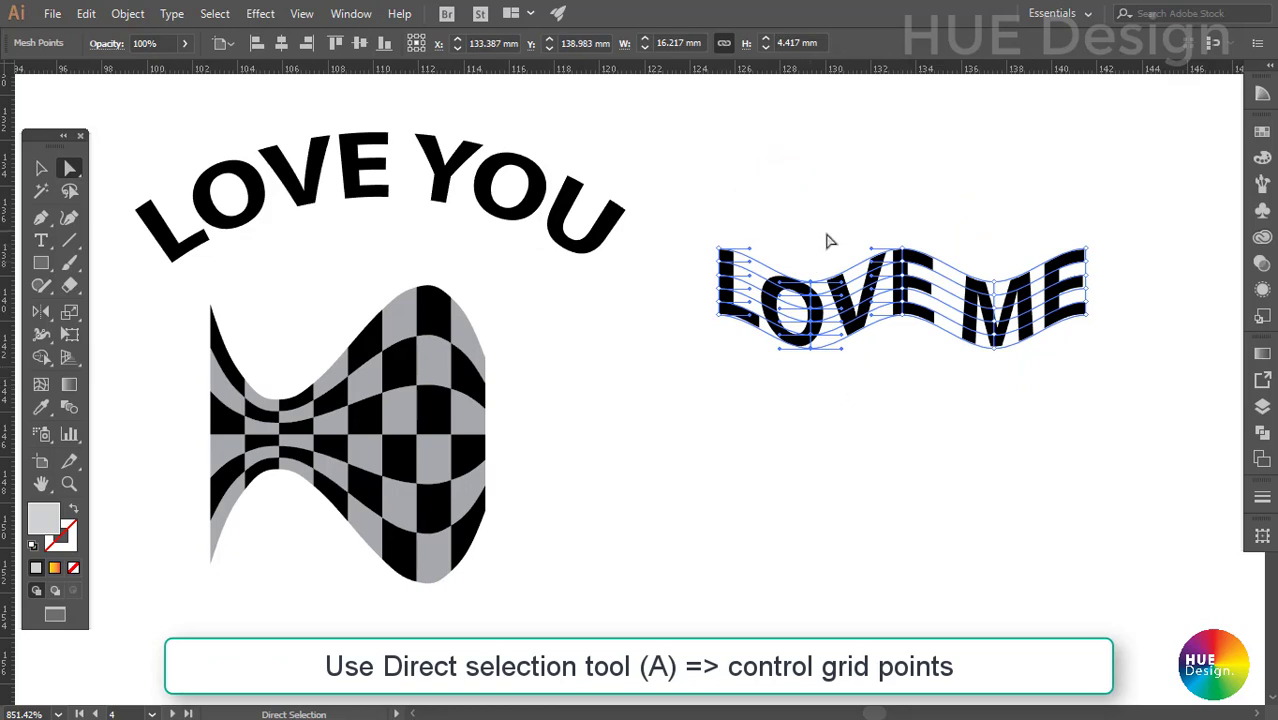
{"action": "left_click_drag", "start_coordinate": [903, 249], "coordinate": [902, 204]}
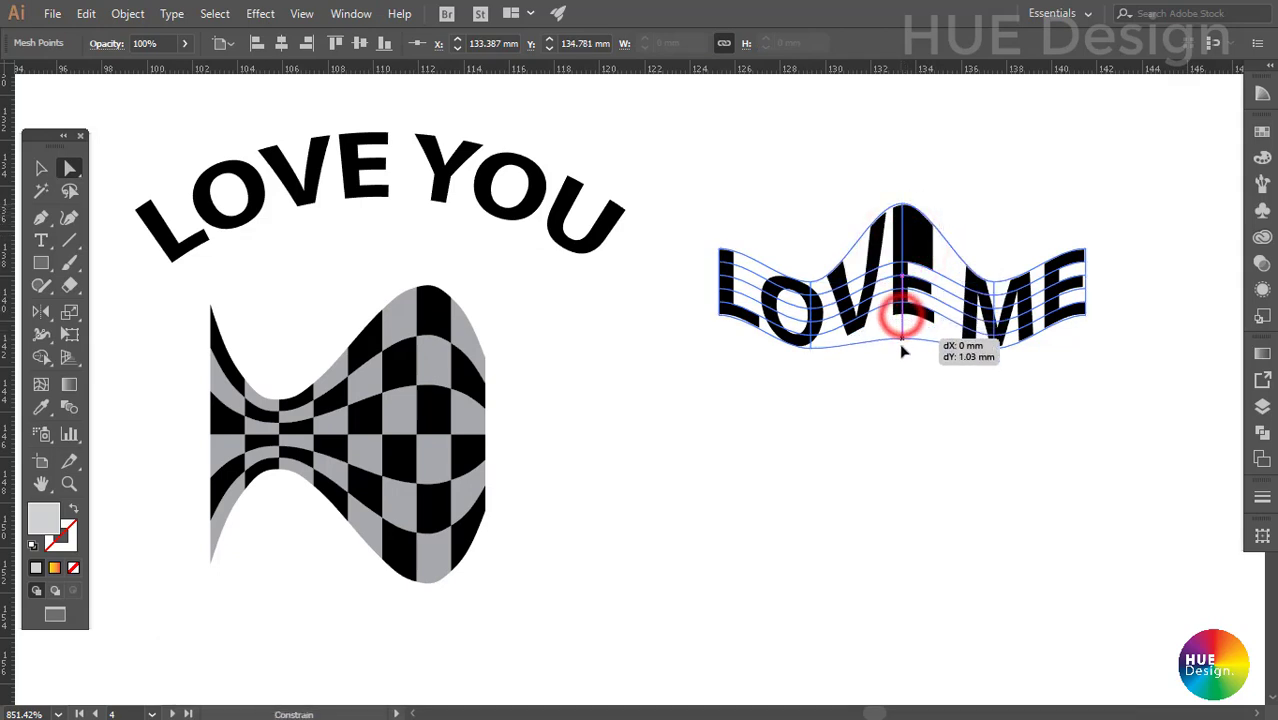
{"action": "left_click_drag", "start_coordinate": [903, 318], "coordinate": [902, 352]}
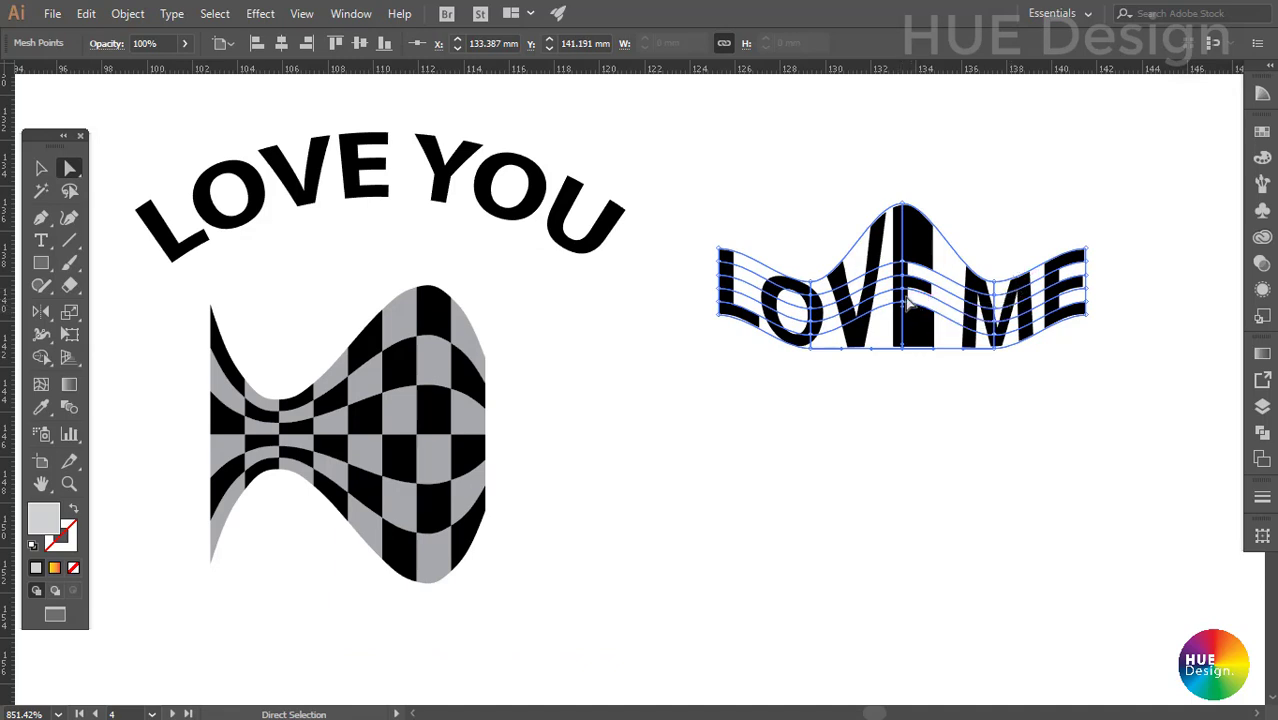
{"action": "left_click_drag", "start_coordinate": [904, 308], "coordinate": [907, 267]}
{"action": "left_click_drag", "start_coordinate": [903, 263], "coordinate": [907, 277]}
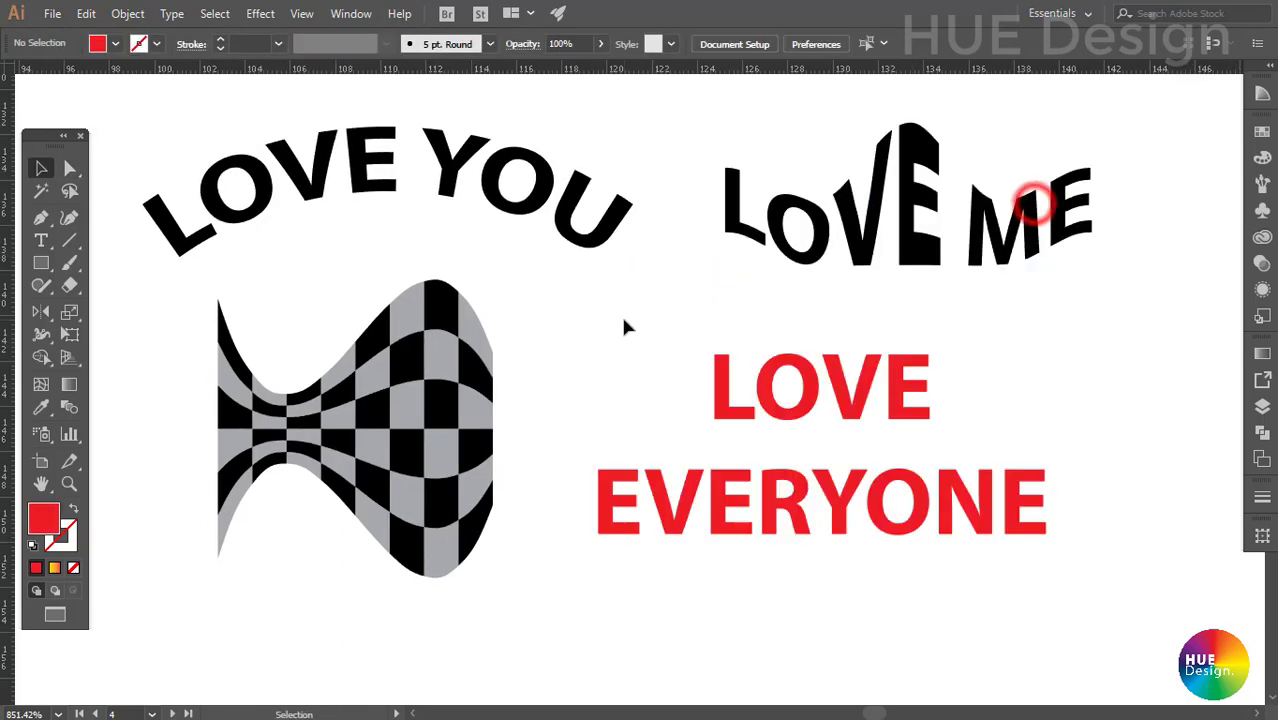
Apply a 5-row, 4-column Make With Mesh envelope to the red LOVE EVERYONE text.
{"action": "left_click", "coordinate": [790, 372]}
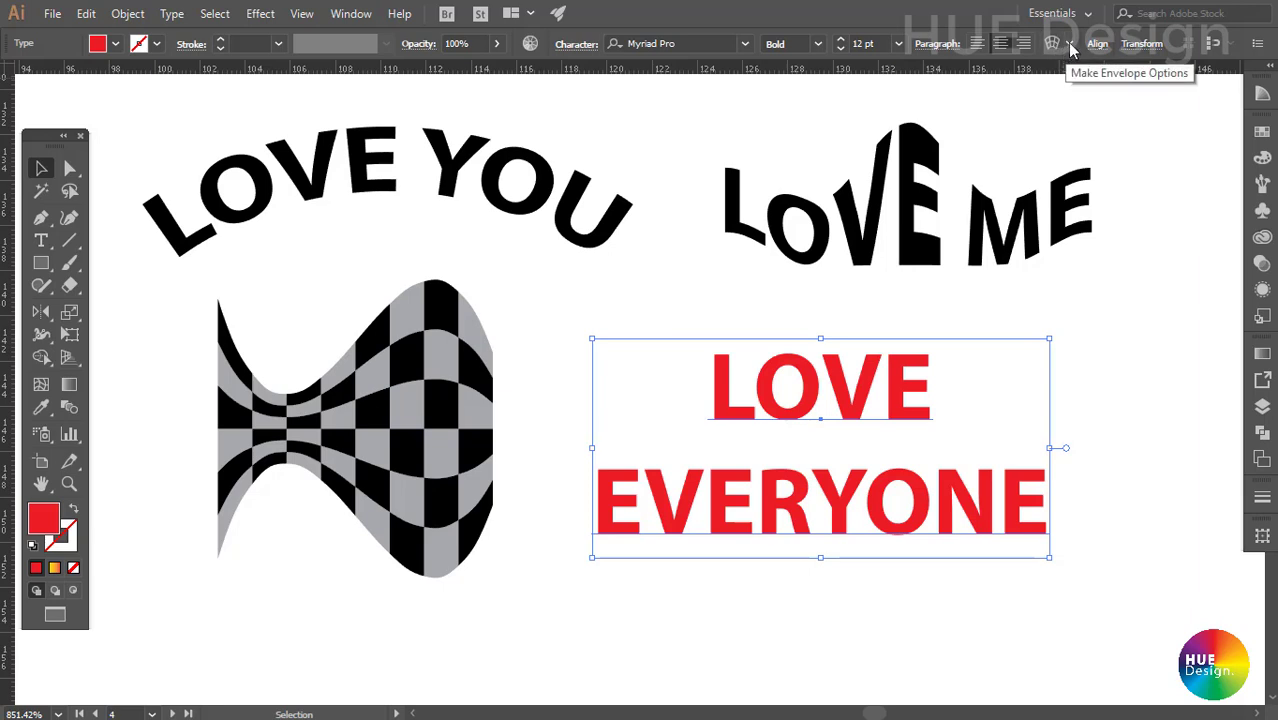
{"action": "left_click", "coordinate": [1069, 45]}
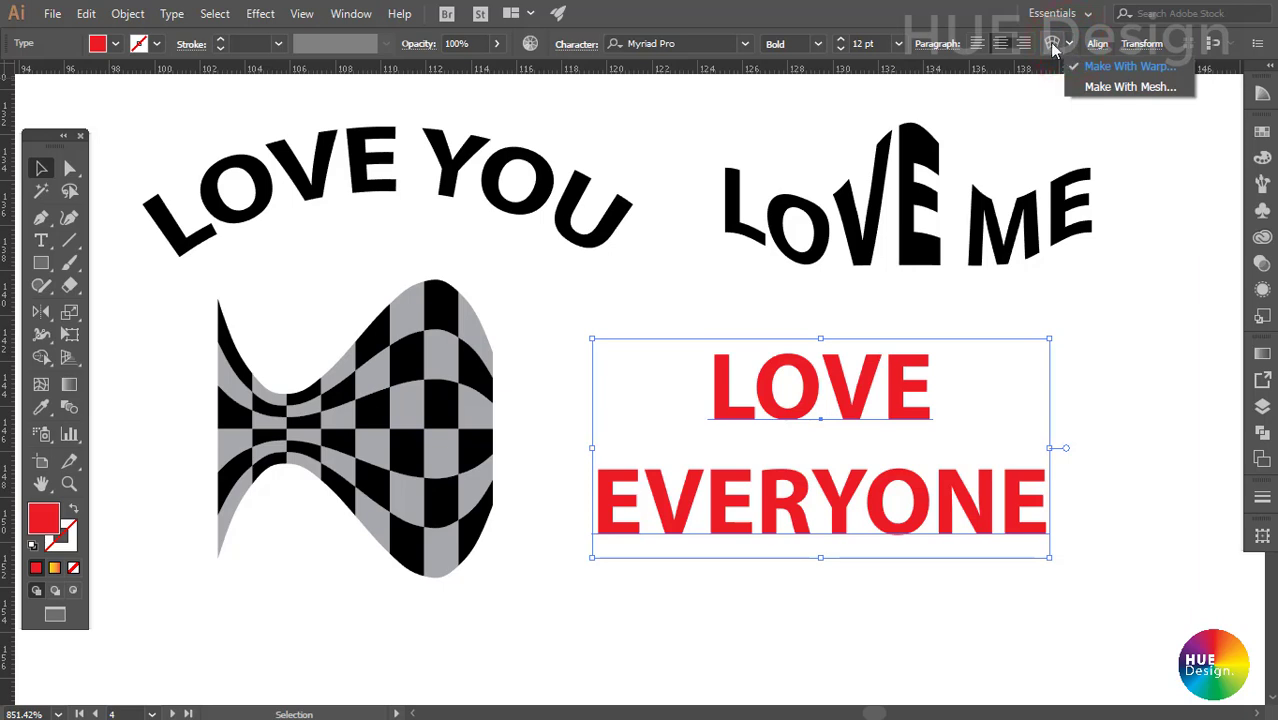
{"action": "left_click", "coordinate": [1108, 88]}
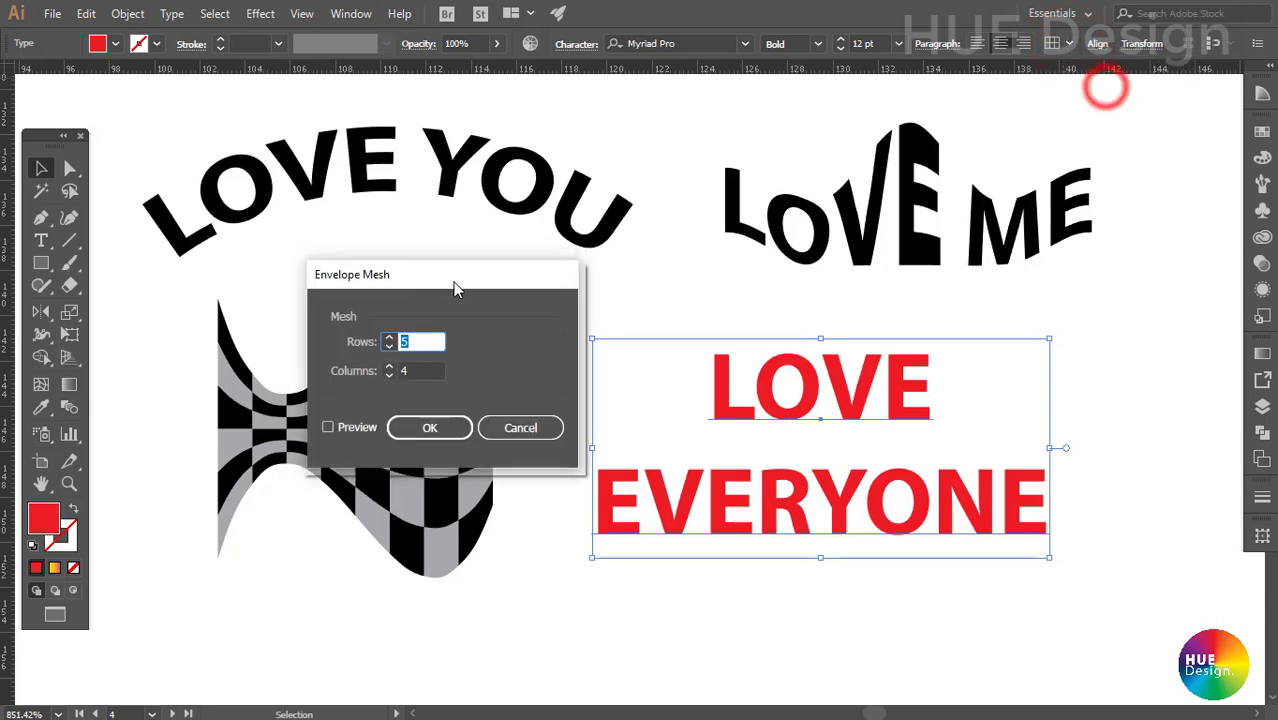
{"action": "left_click_drag", "start_coordinate": [448, 288], "coordinate": [452, 274]}
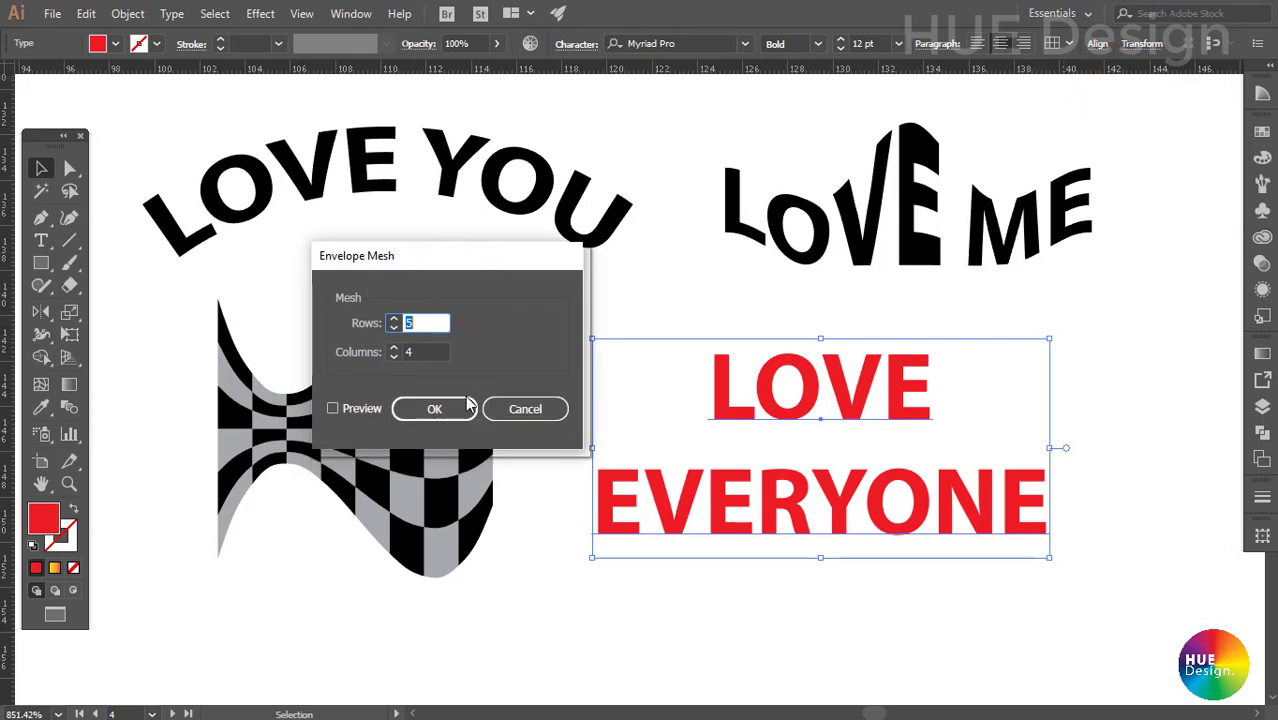
{"action": "left_click", "coordinate": [360, 412]}
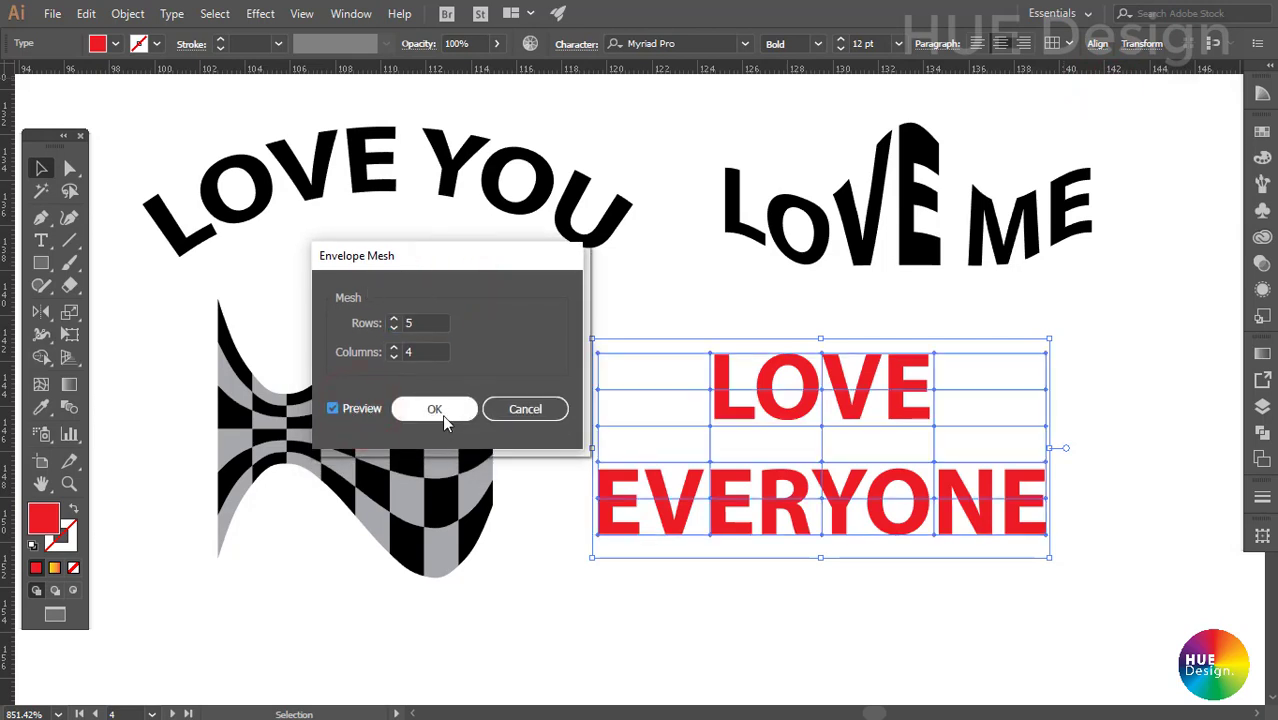
{"action": "left_click", "coordinate": [445, 420]}
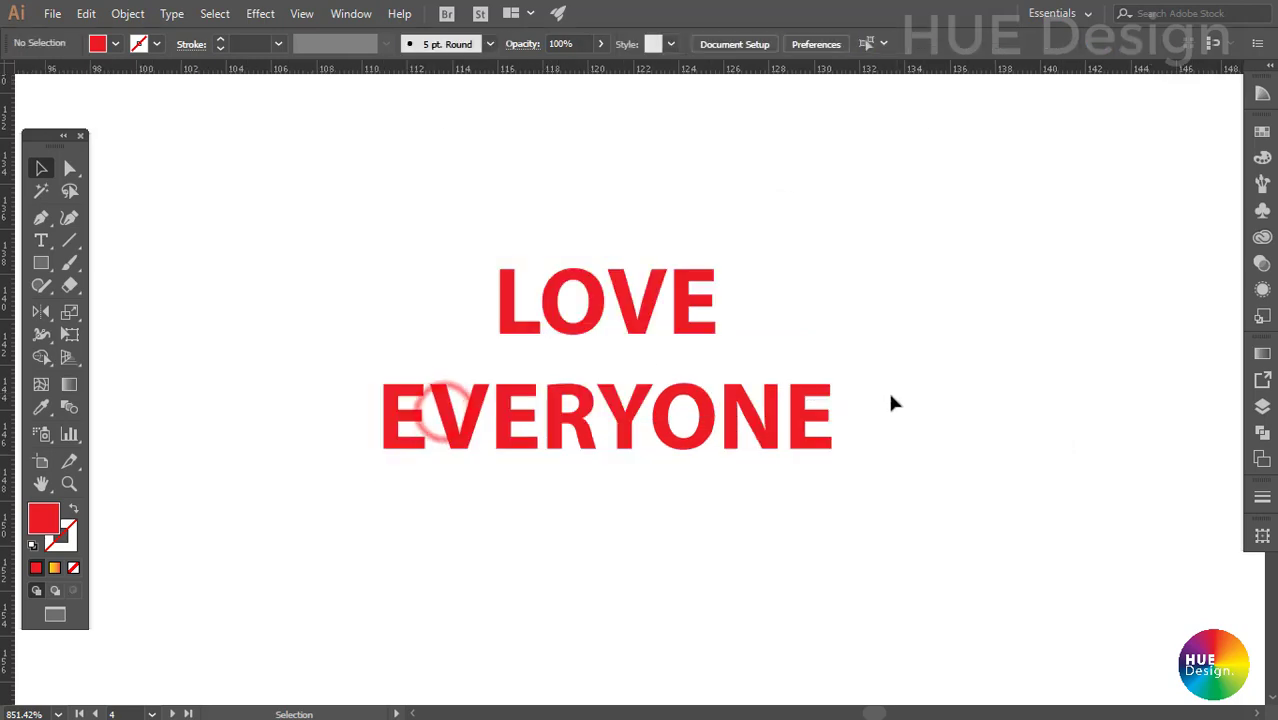
{"action": "left_click", "coordinate": [665, 365]}
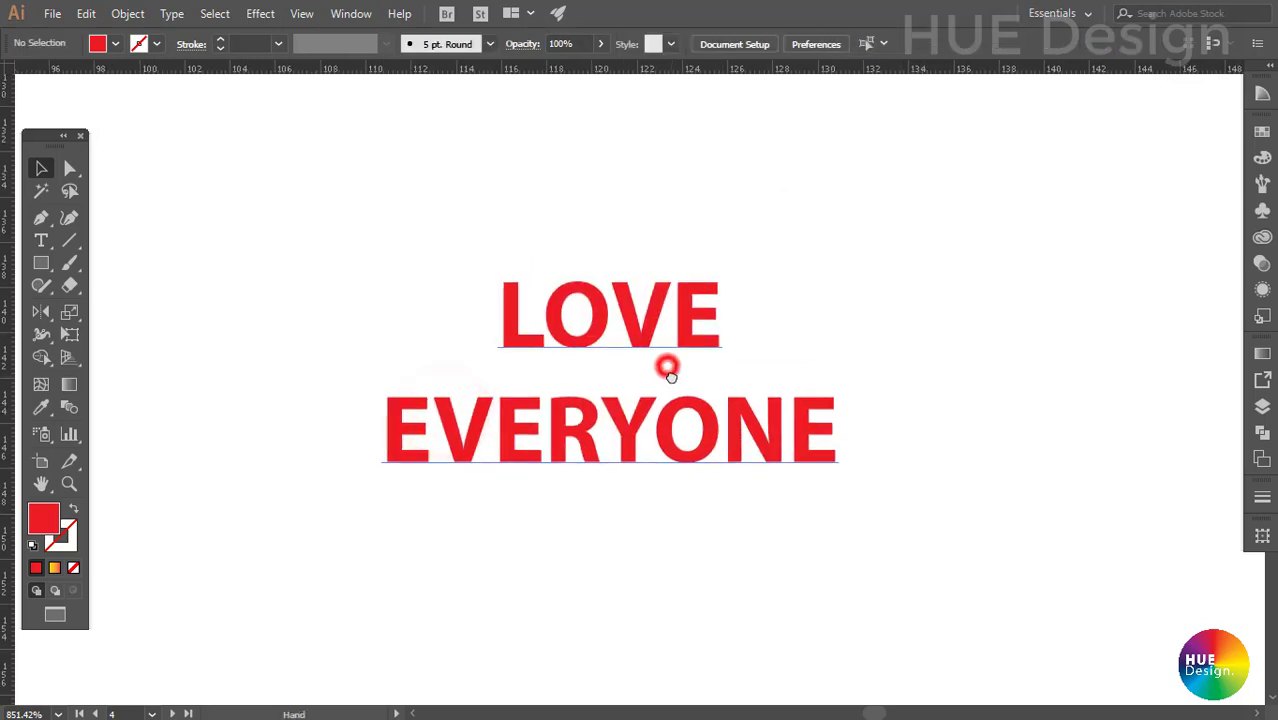
{"action": "left_click", "coordinate": [395, 247]}
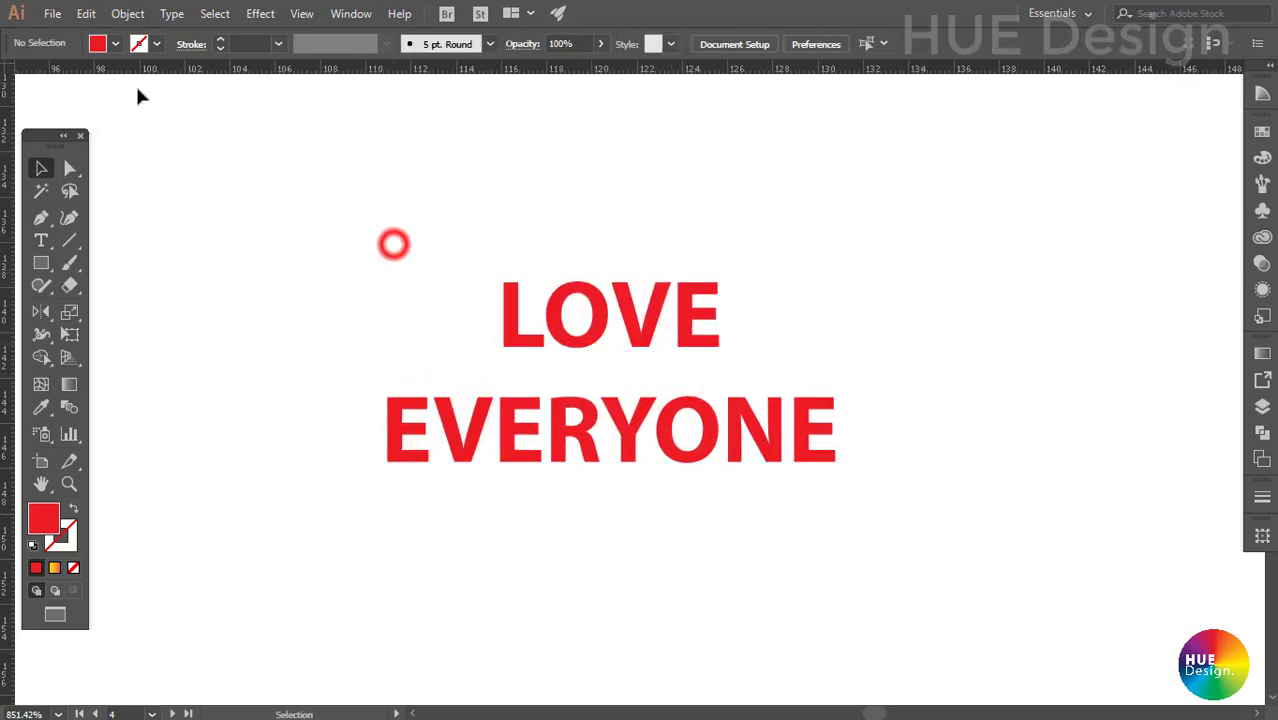
{"action": "left_click", "coordinate": [128, 14]}
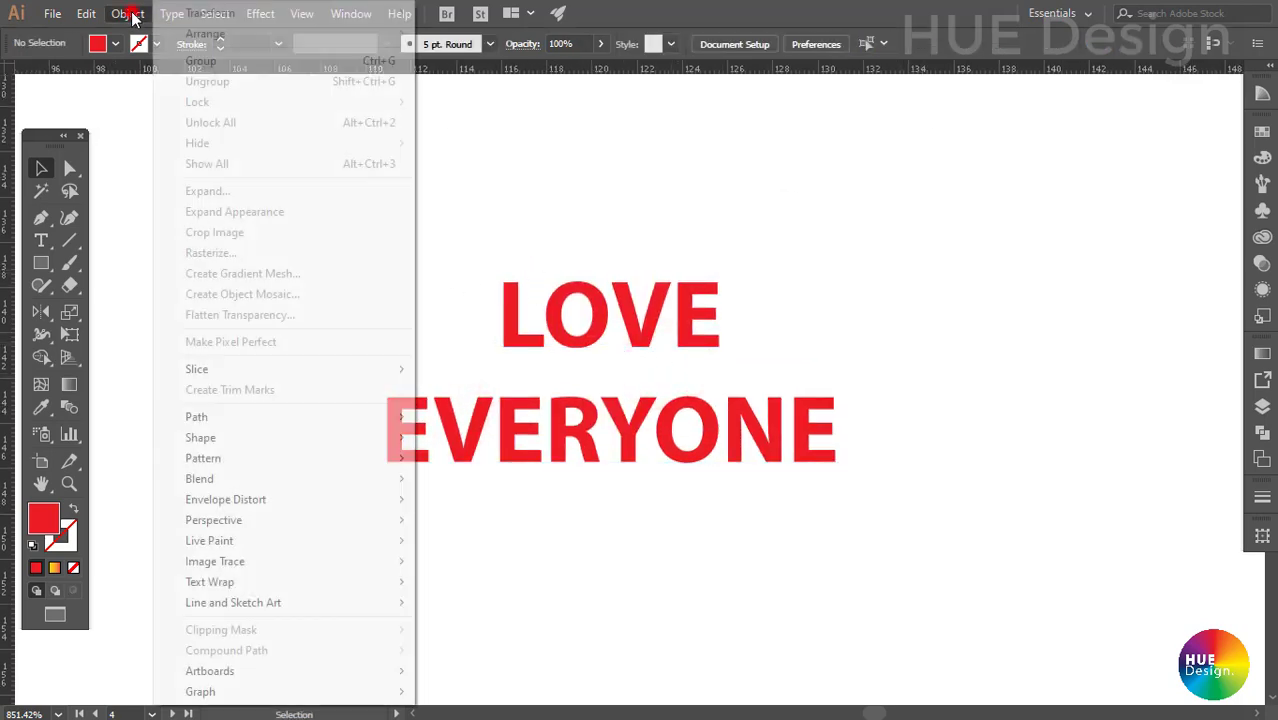
{"action": "left_click", "coordinate": [207, 499]}
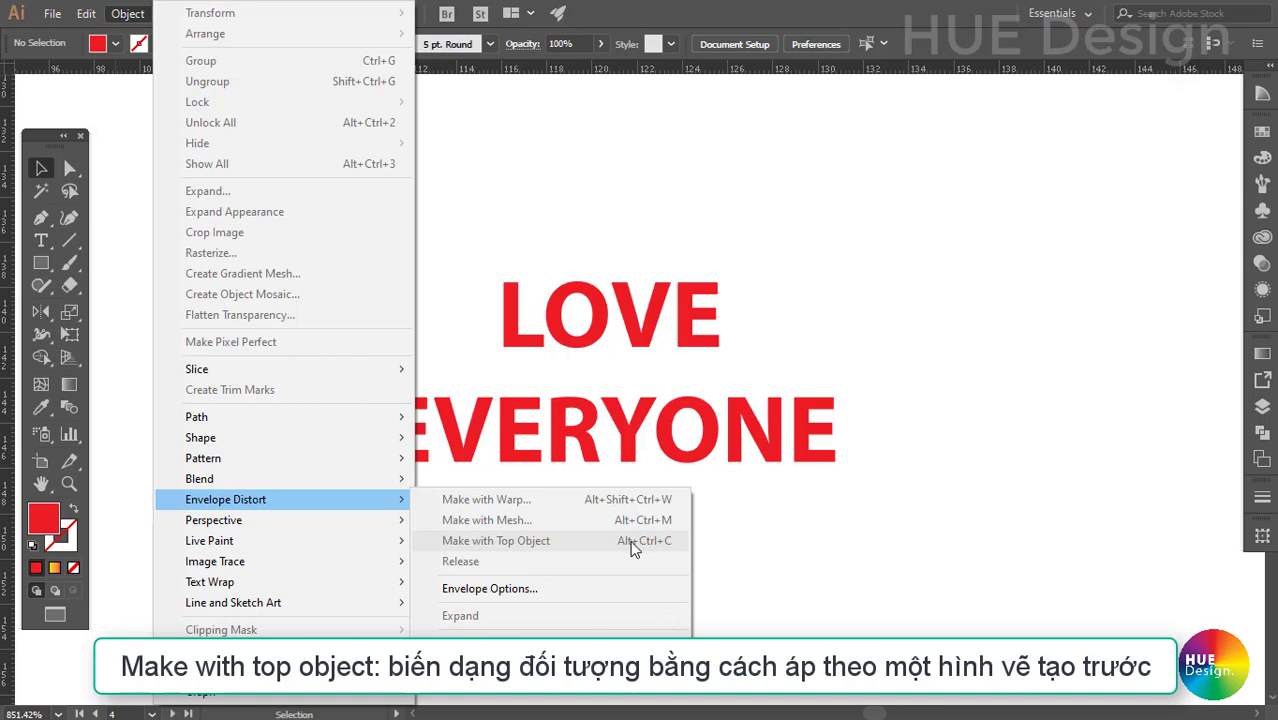
{"action": "left_click", "coordinate": [602, 240]}
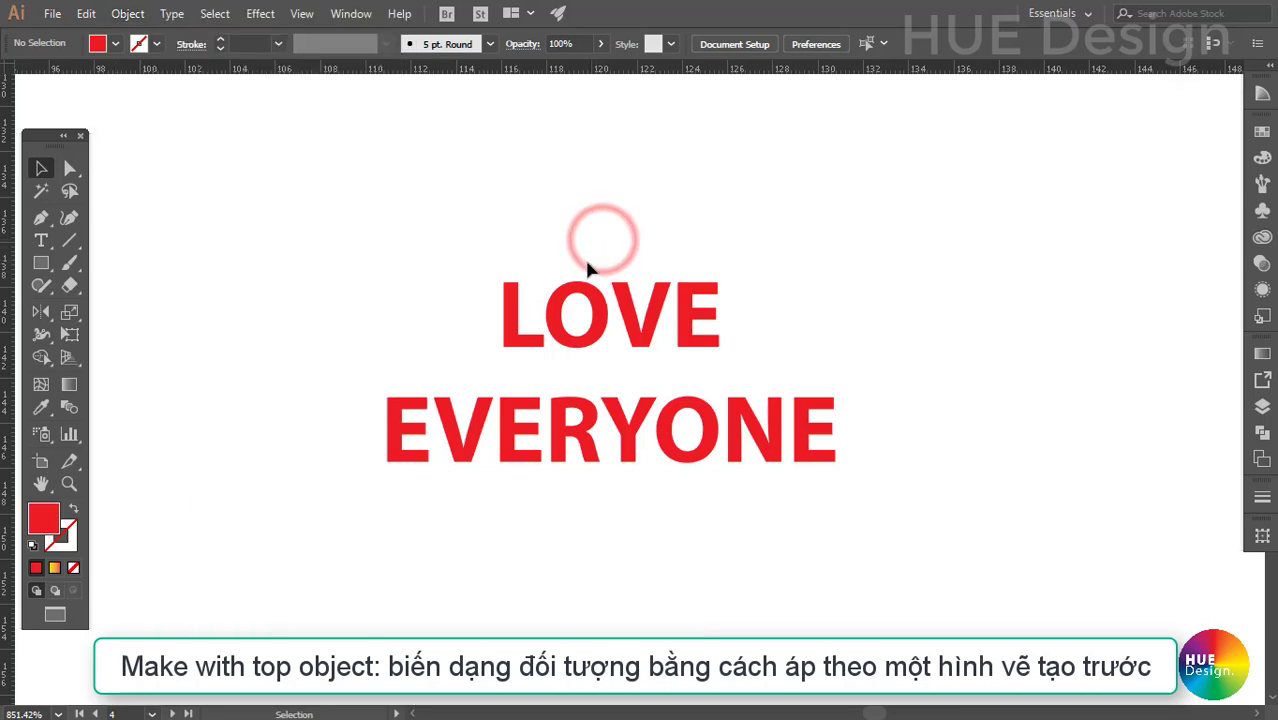
{"action": "left_click", "coordinate": [41, 263]}
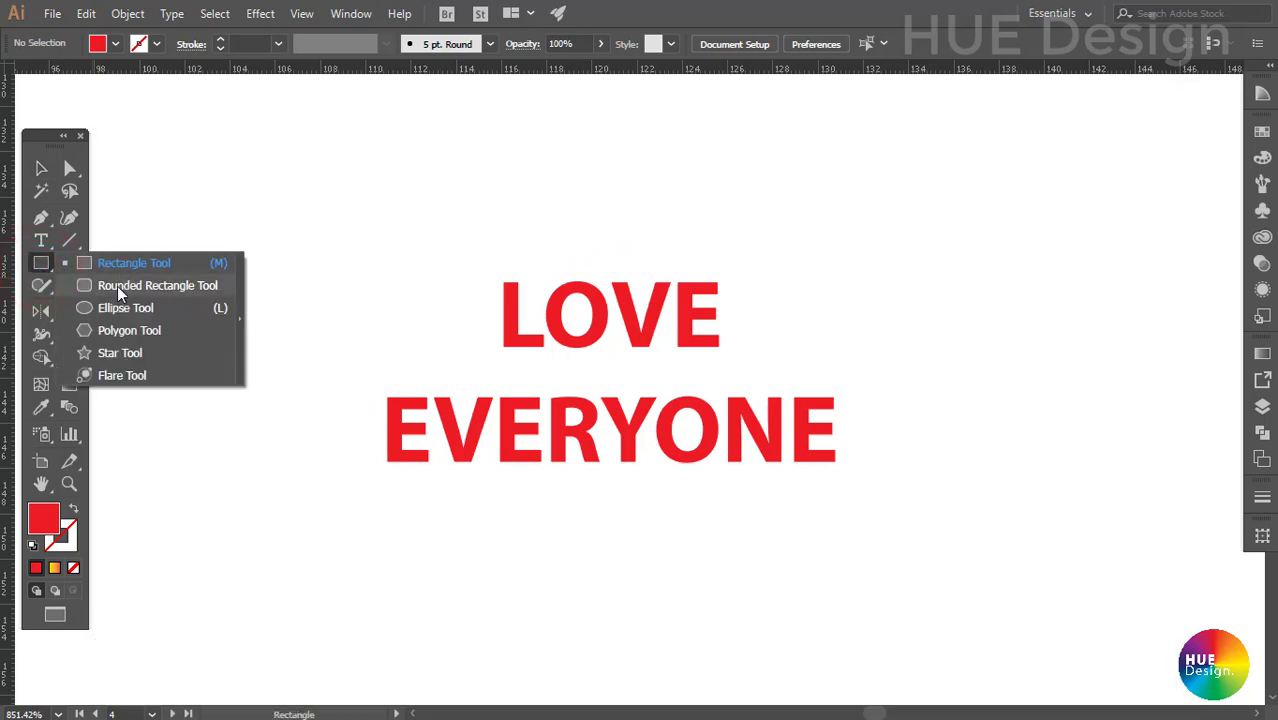
Draw a circle over LOVE EVERYONE with no fill and a black stroke.
{"action": "left_click", "coordinate": [125, 310]}
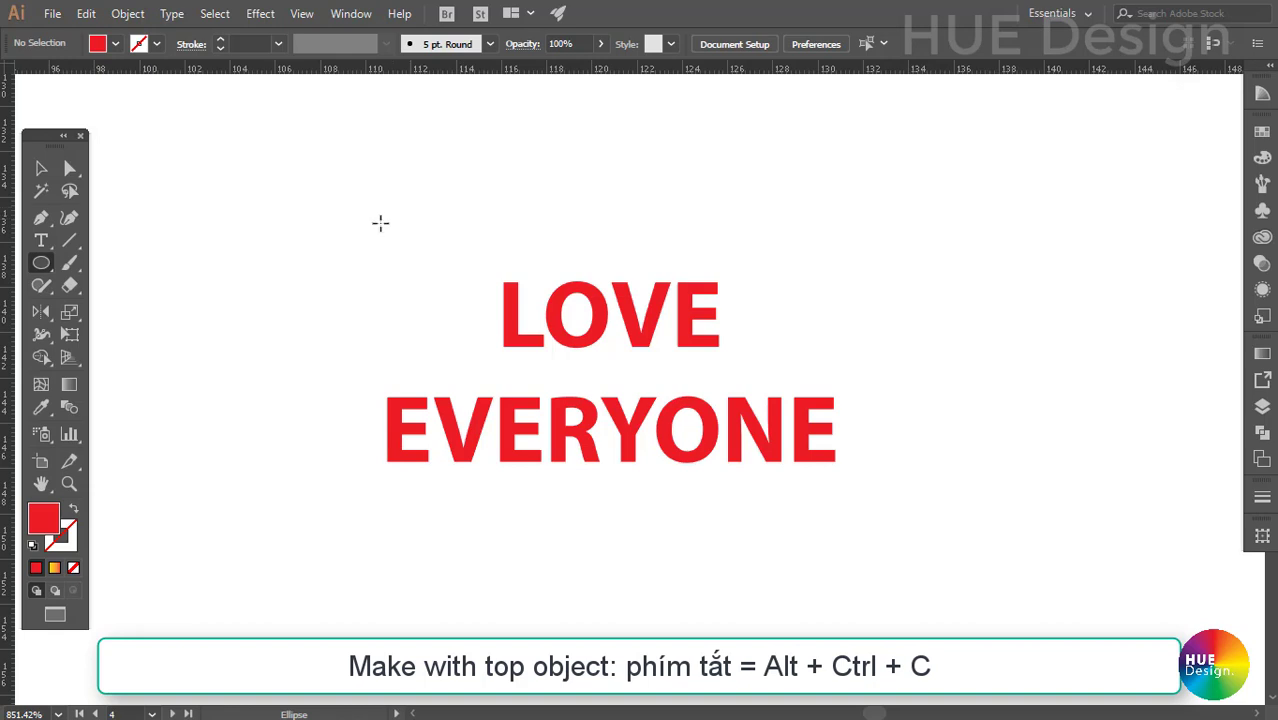
{"action": "left_click_drag", "start_coordinate": [490, 183], "coordinate": [770, 502]}
{"action": "key", "text": "v"}
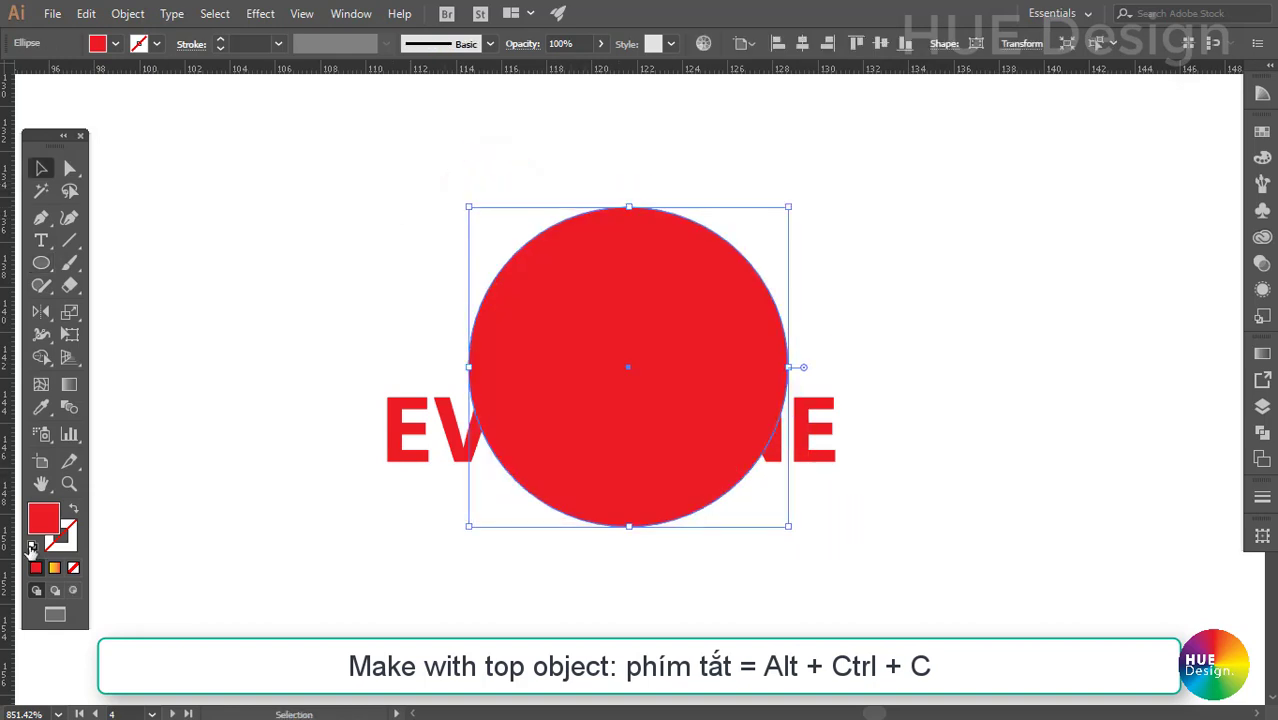
{"action": "left_click", "coordinate": [32, 546]}
{"action": "left_click", "coordinate": [73, 567]}
Marquee-select the circle together with the LOVE EVERYONE text.
{"action": "mouse_move", "coordinate": [390, 168]}
{"action": "left_mouse_down"}
{"action": "mouse_move", "coordinate": [737, 463]}
{"action": "mouse_move", "coordinate": [870, 510]}
{"action": "left_mouse_up"}
{"action": "left_click", "coordinate": [886, 516]}
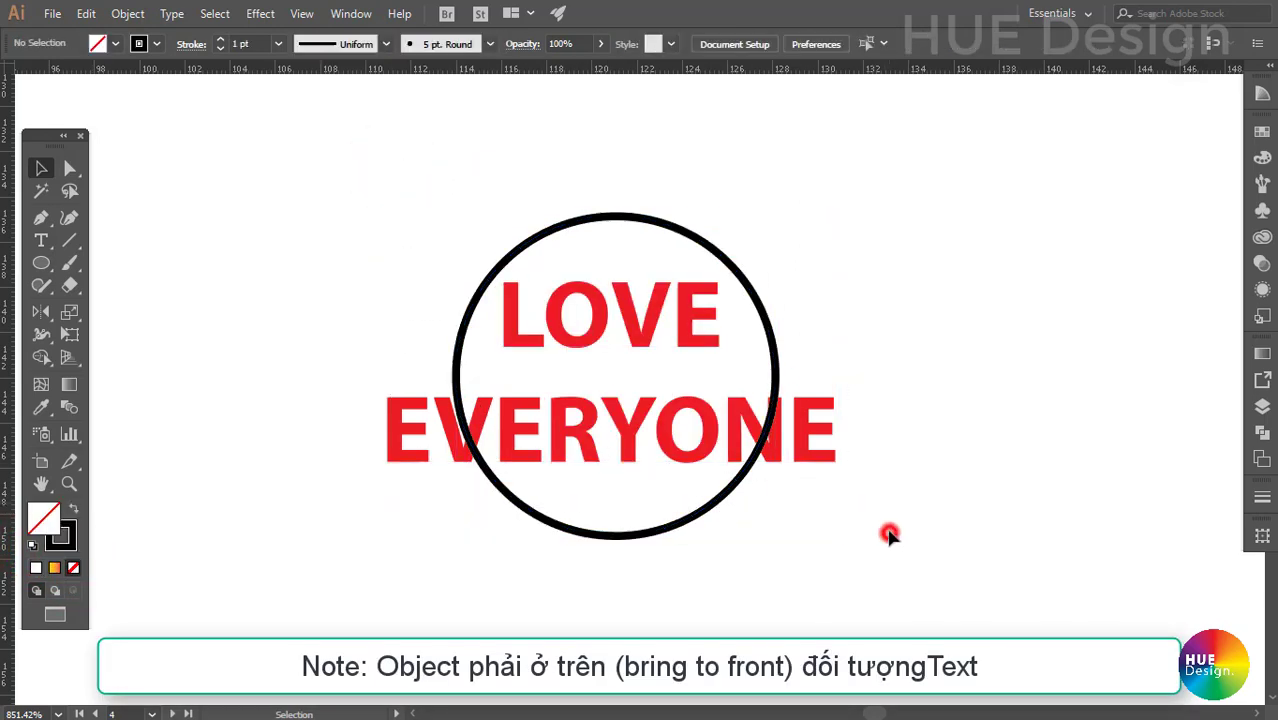
{"action": "mouse_move", "coordinate": [476, 165]}
{"action": "left_mouse_down"}
{"action": "mouse_move", "coordinate": [687, 462]}
{"action": "mouse_move", "coordinate": [793, 537]}
{"action": "left_mouse_up"}
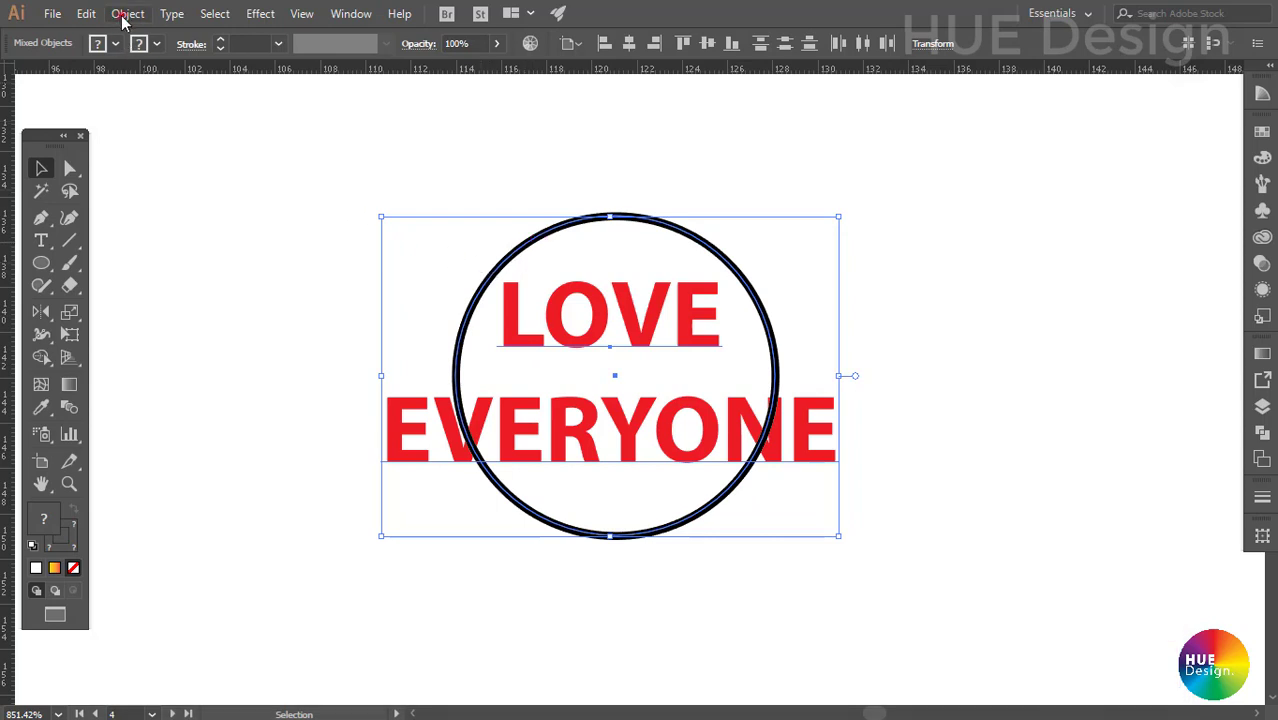
Warp the LOVE EVERYONE text into the circle with Envelope Distort > Make with Top Object.
{"action": "left_click", "coordinate": [122, 15]}
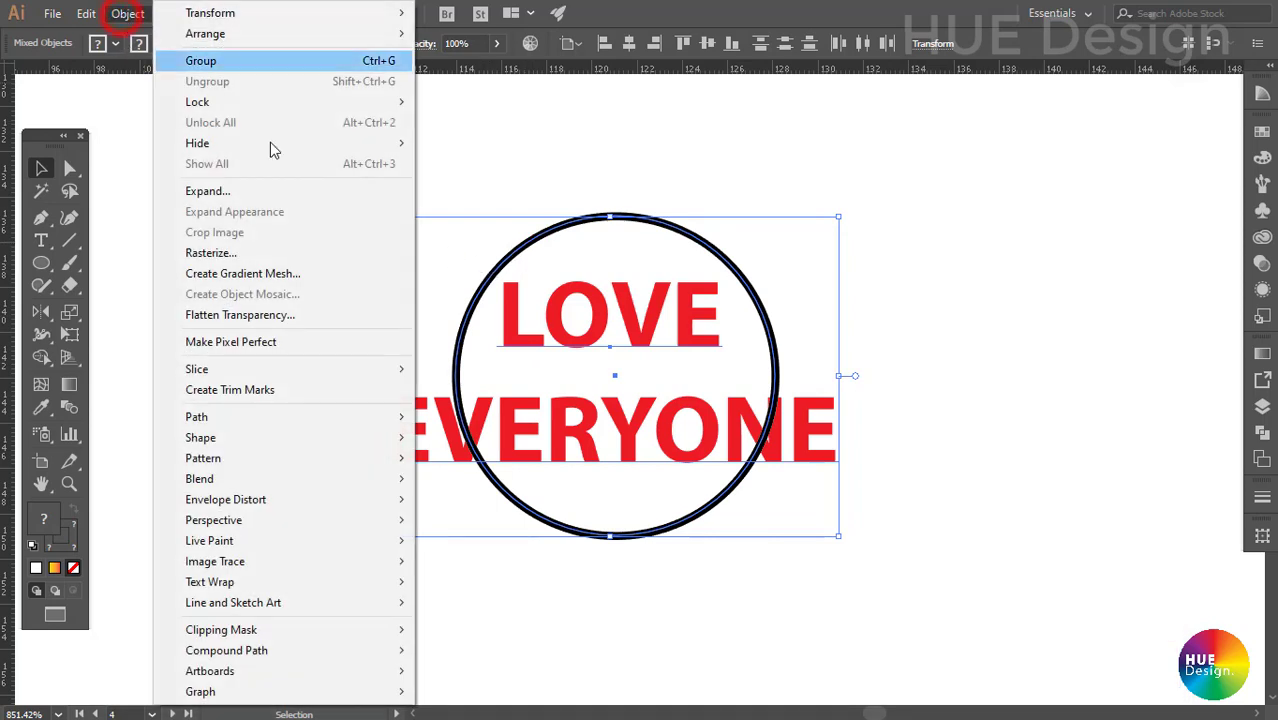
{"action": "left_click", "coordinate": [227, 500]}
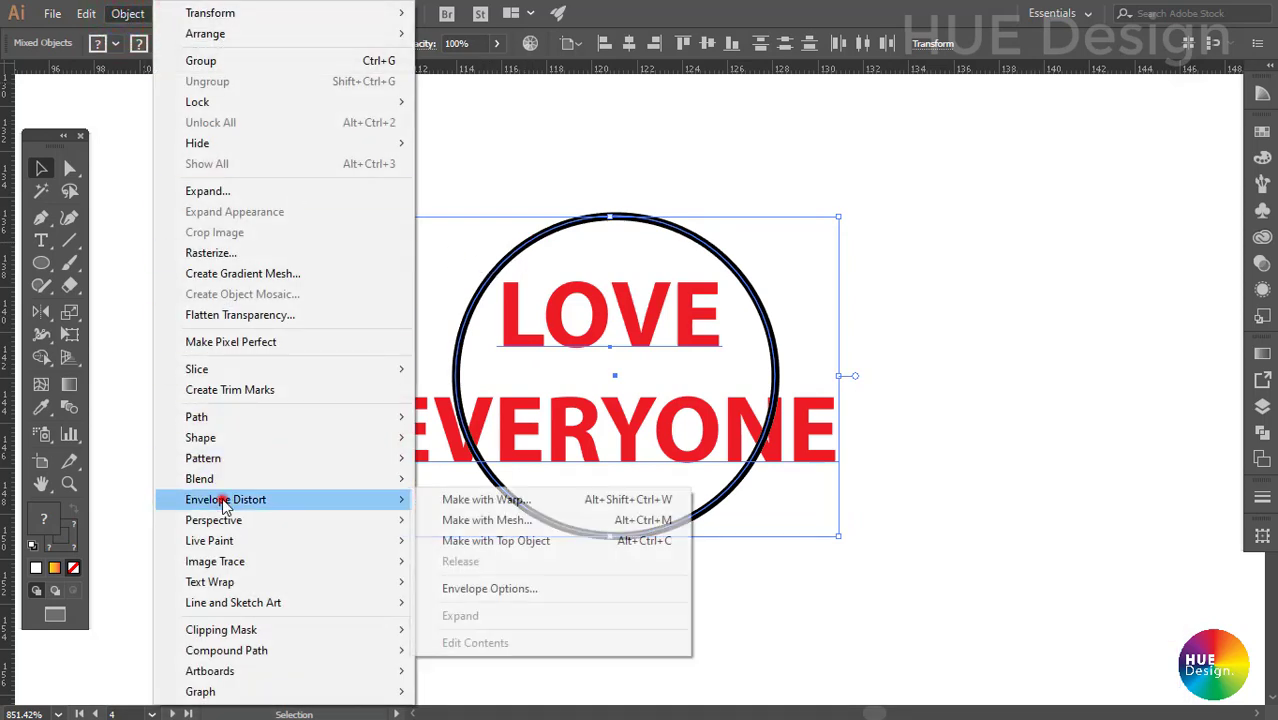
{"action": "left_click", "coordinate": [480, 539]}
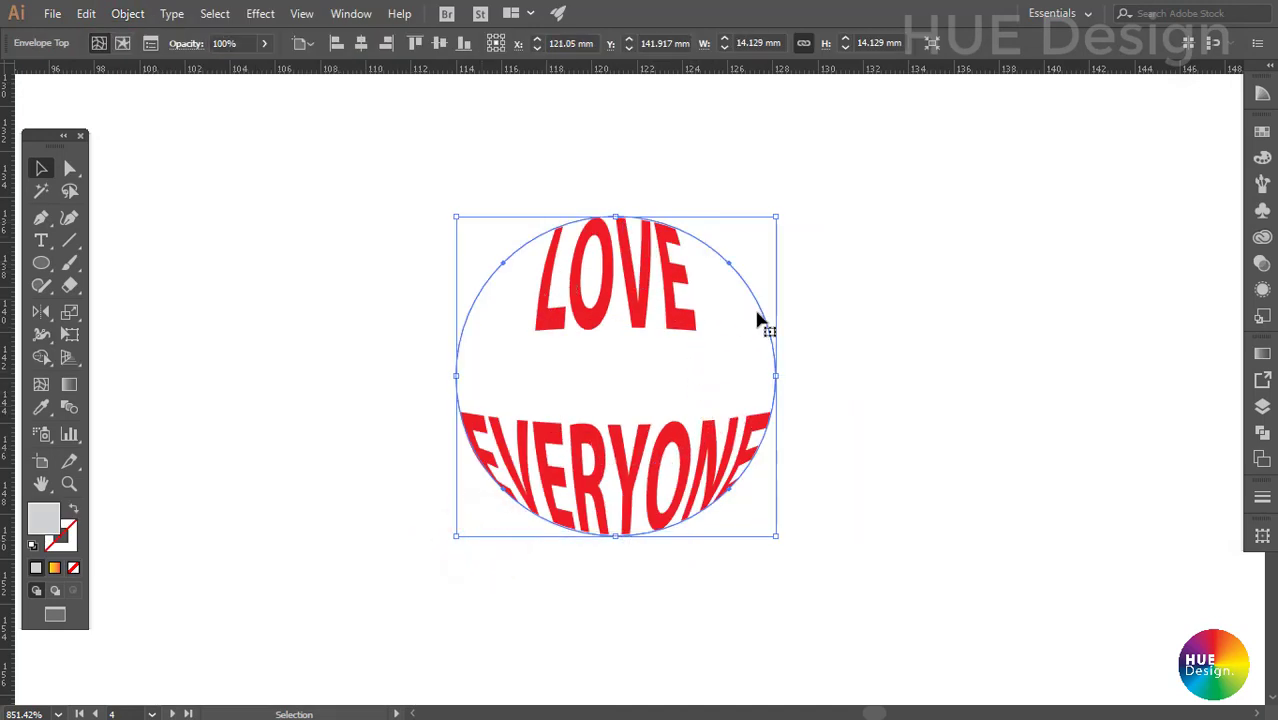
{"action": "left_click", "coordinate": [857, 426]}
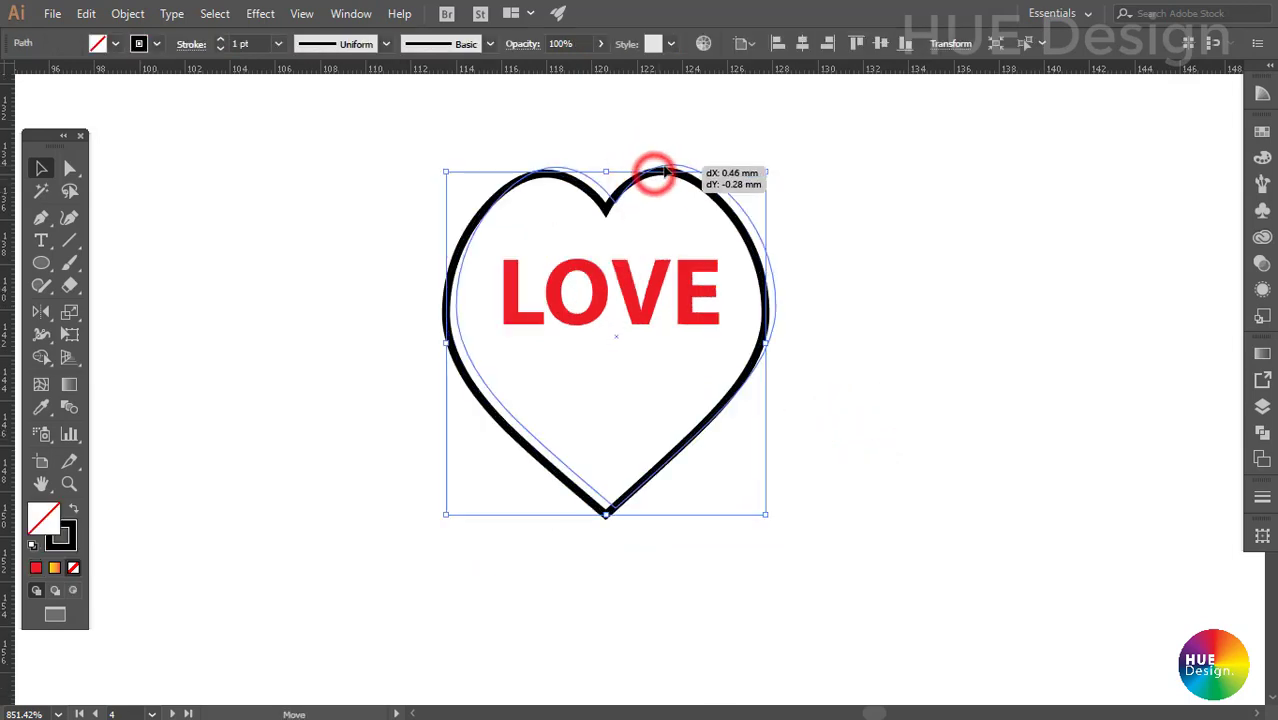
Select the heart and LOVE text and warp LOVE into the heart with Make with Top Object.
{"action": "left_click_drag", "start_coordinate": [664, 175], "coordinate": [667, 172]}
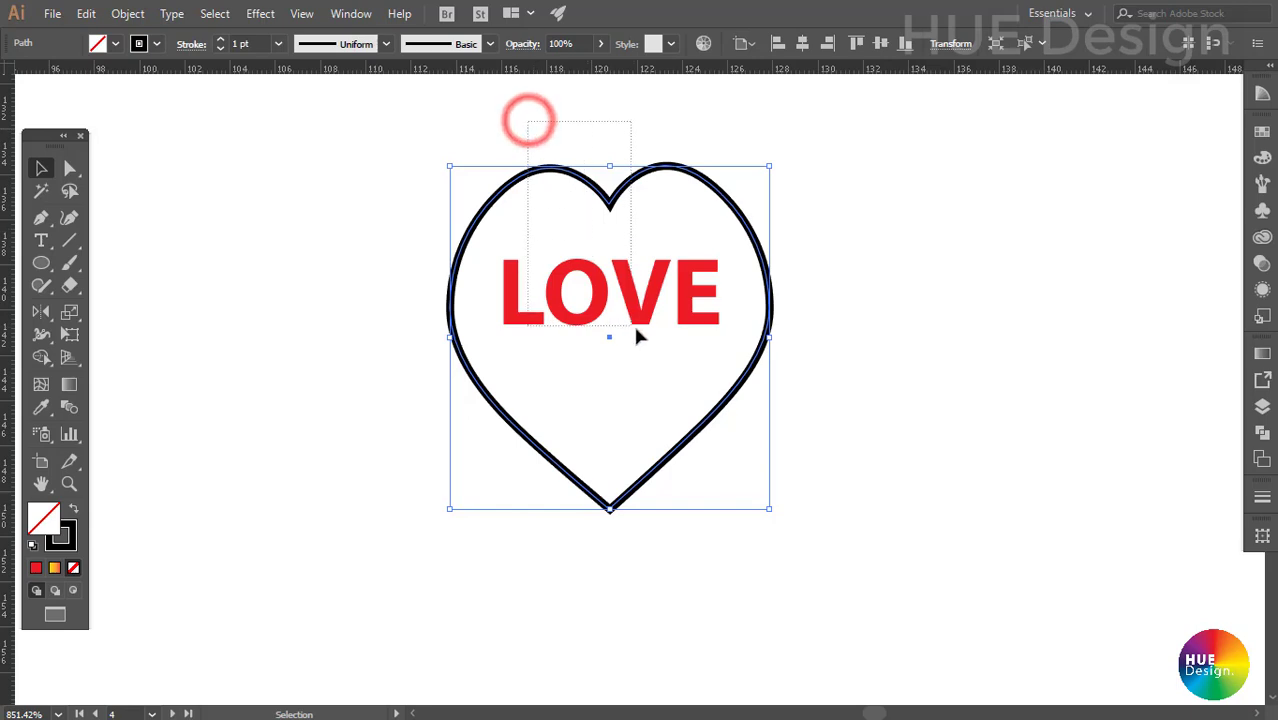
{"action": "key", "text": "ctrl+a"}
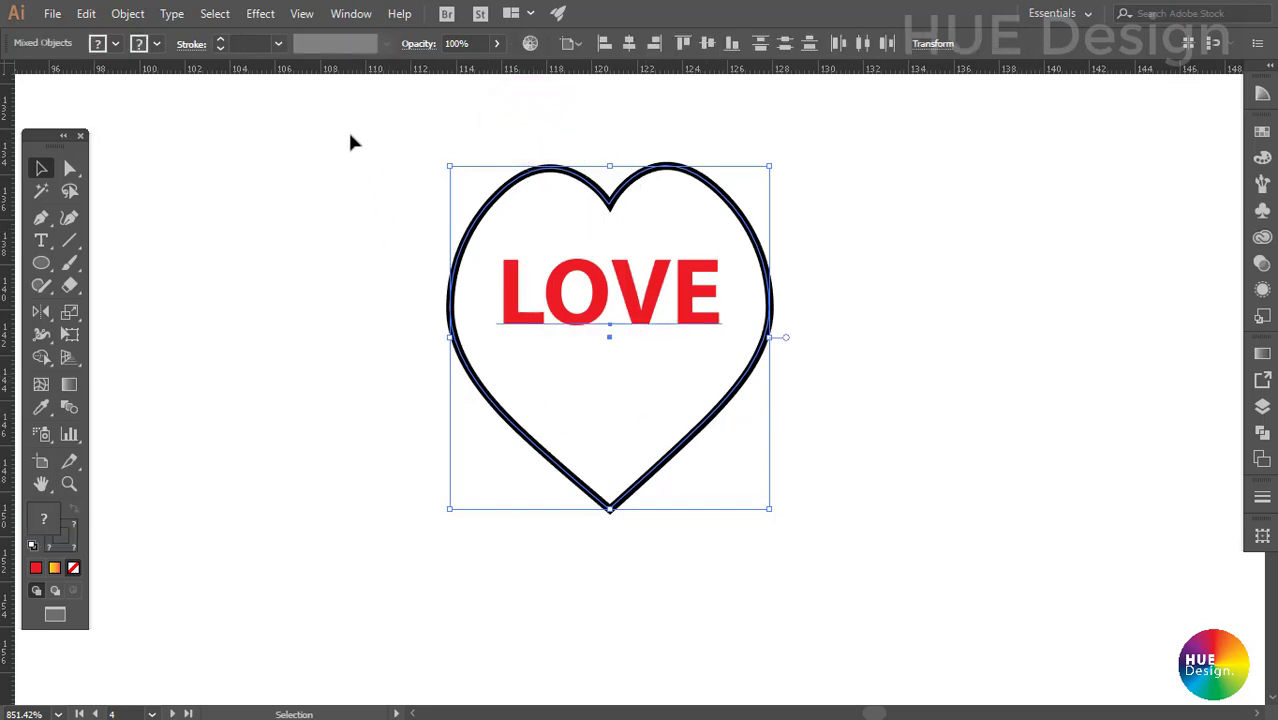
{"action": "left_click", "coordinate": [128, 14]}
{"action": "mouse_move", "coordinate": [226, 499]}
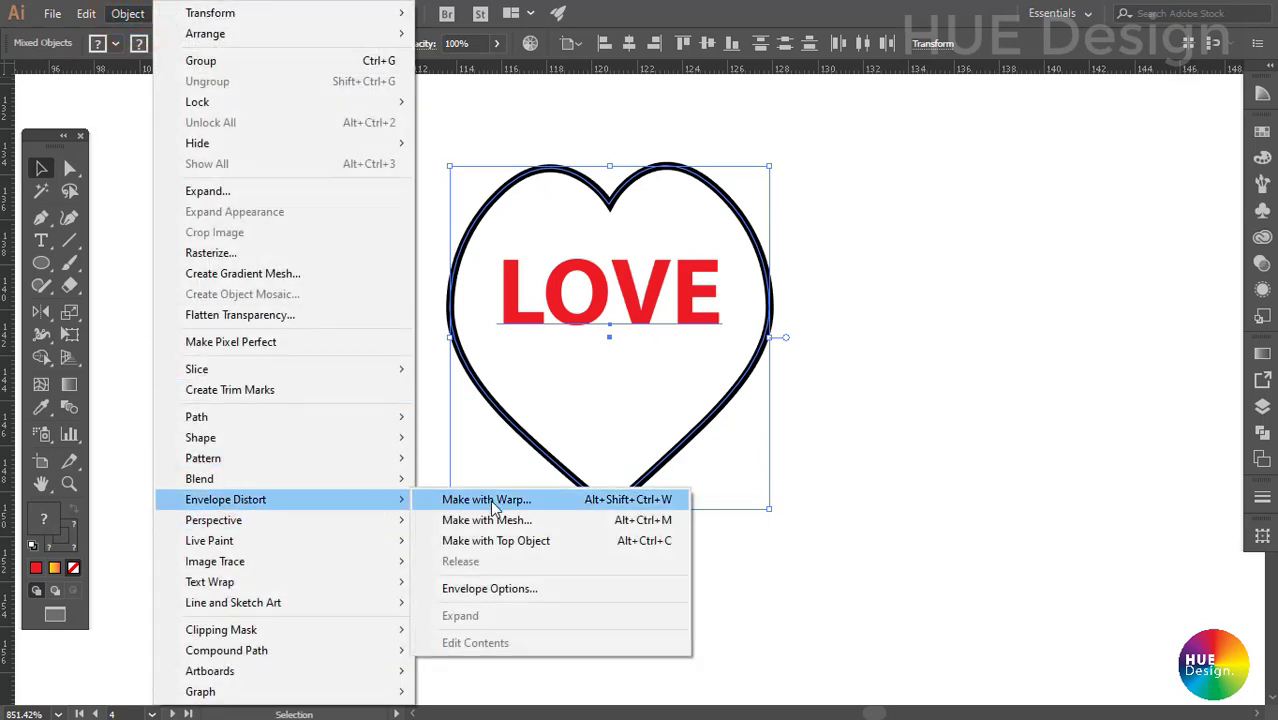
{"action": "left_click", "coordinate": [495, 543]}
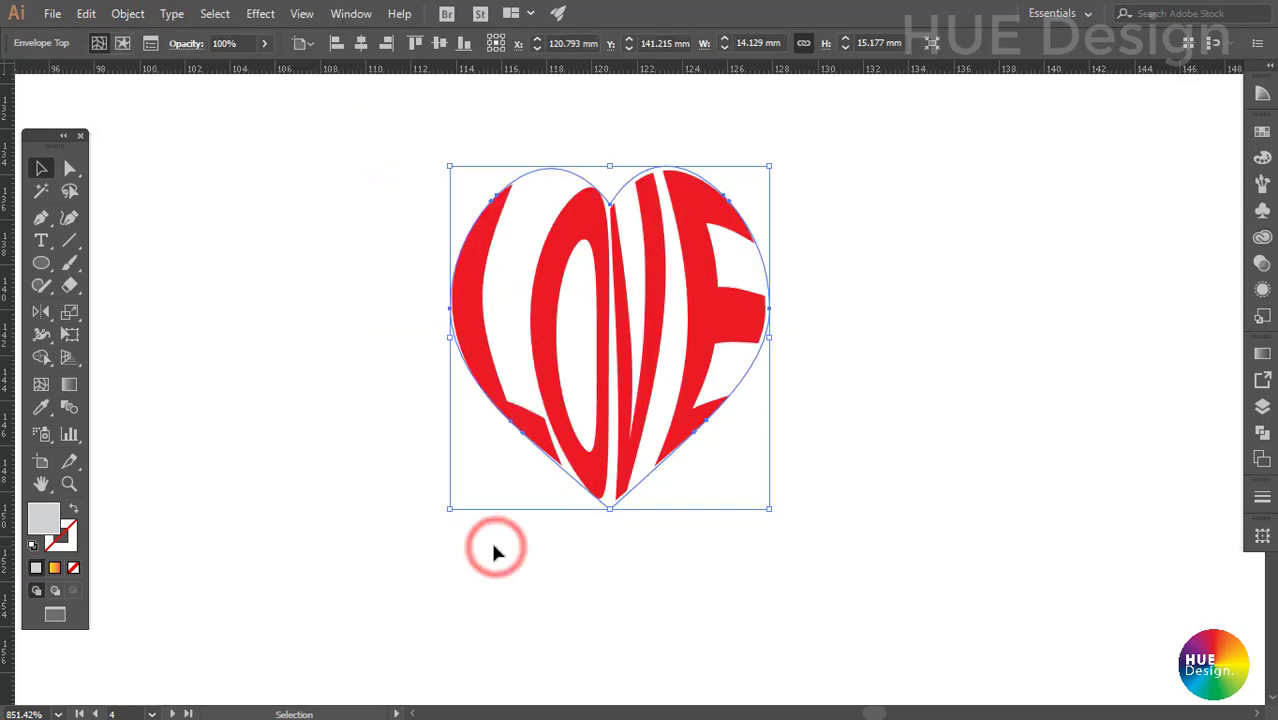
{"action": "left_click", "coordinate": [870, 423]}
{"action": "left_click", "coordinate": [667, 336]}
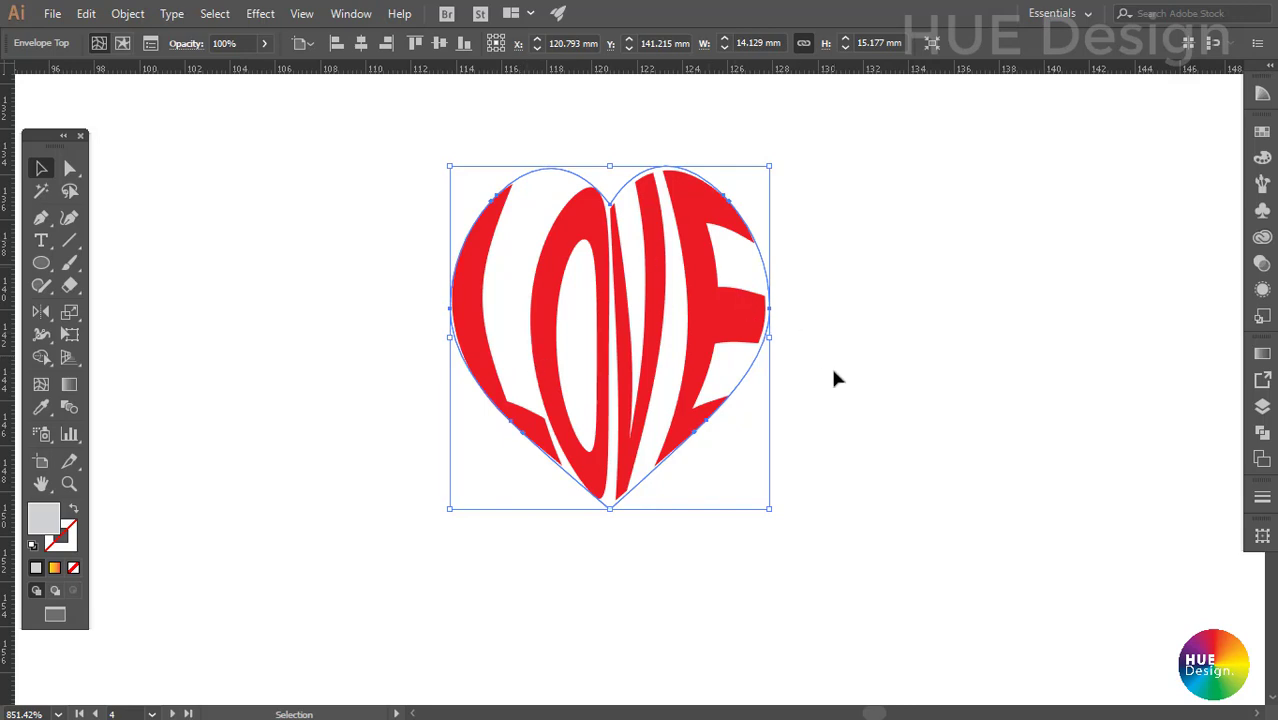
{"action": "left_click", "coordinate": [852, 390]}
{"action": "left_click", "coordinate": [688, 295]}
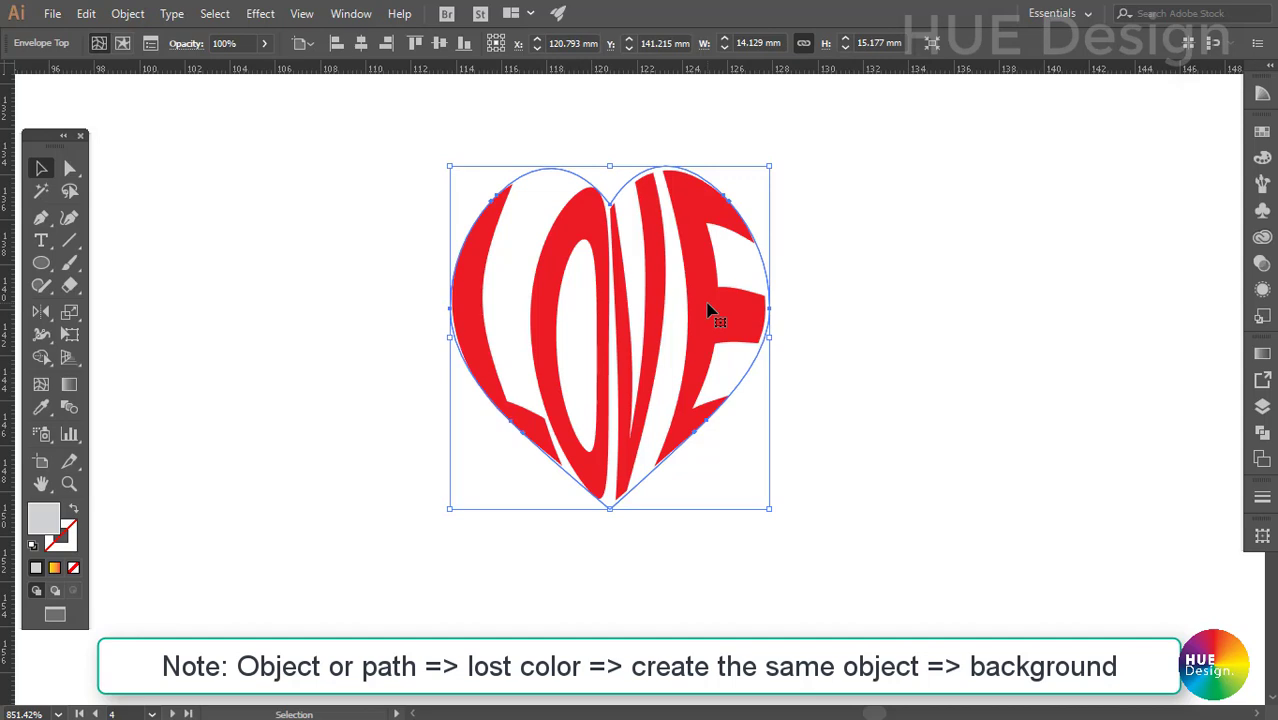
Reshape the top lobes of the heart outline with Direct Selection.
{"action": "left_click", "coordinate": [868, 343]}
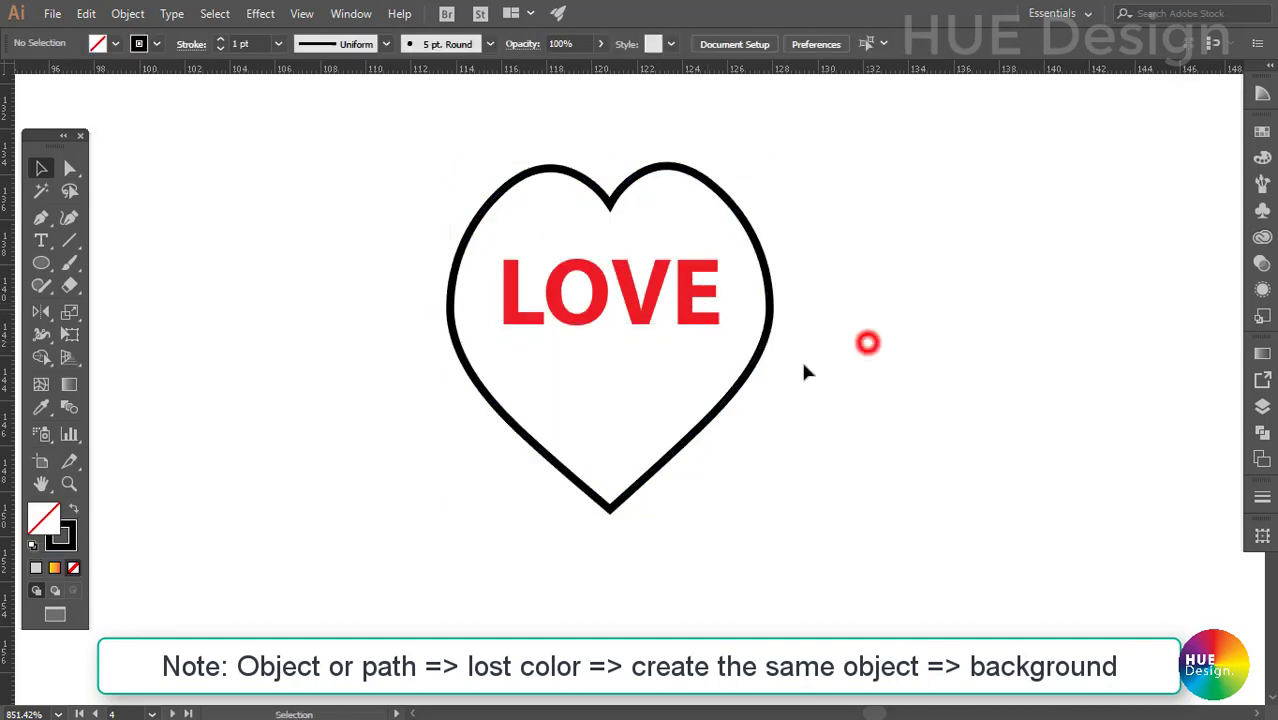
{"action": "key", "text": "a"}
{"action": "left_click_drag", "start_coordinate": [830, 371], "coordinate": [770, 320]}
{"action": "key", "text": "v"}
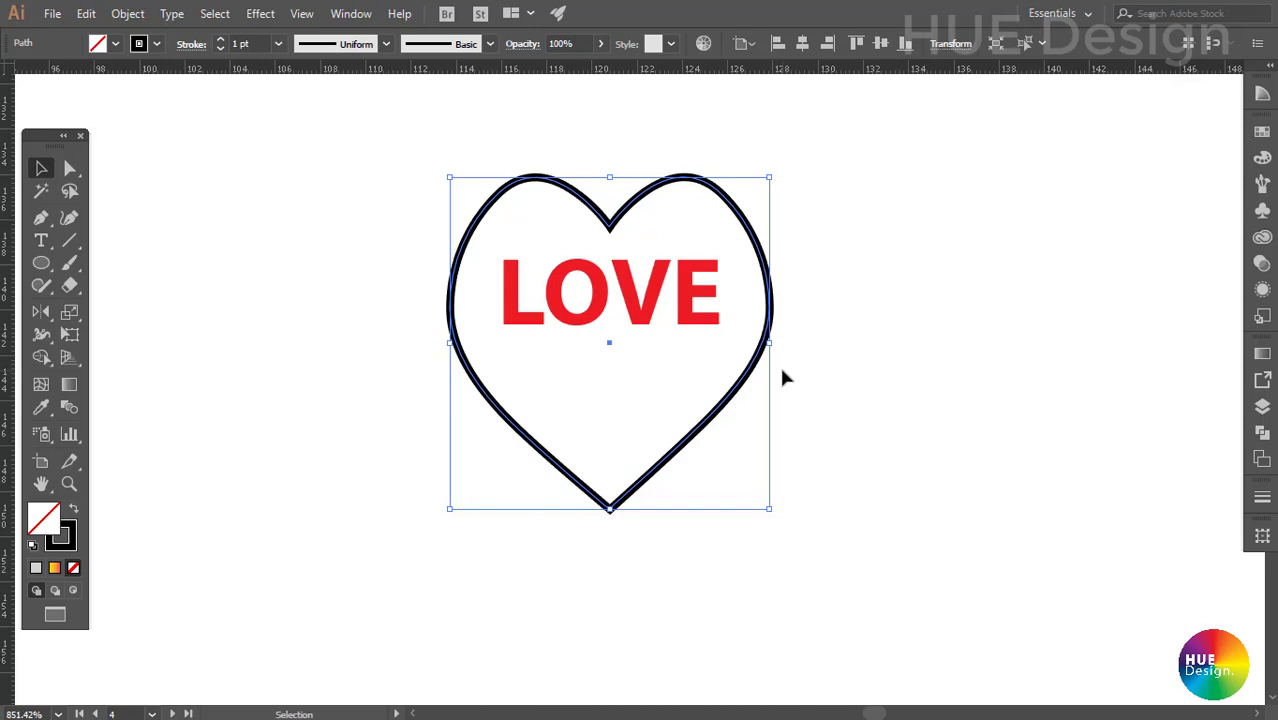
Paste a heart copy in front and warp LOVE into it with Make with Top Object.
{"action": "key", "text": "ctrl+c"}
{"action": "key", "text": "ctrl+f"}
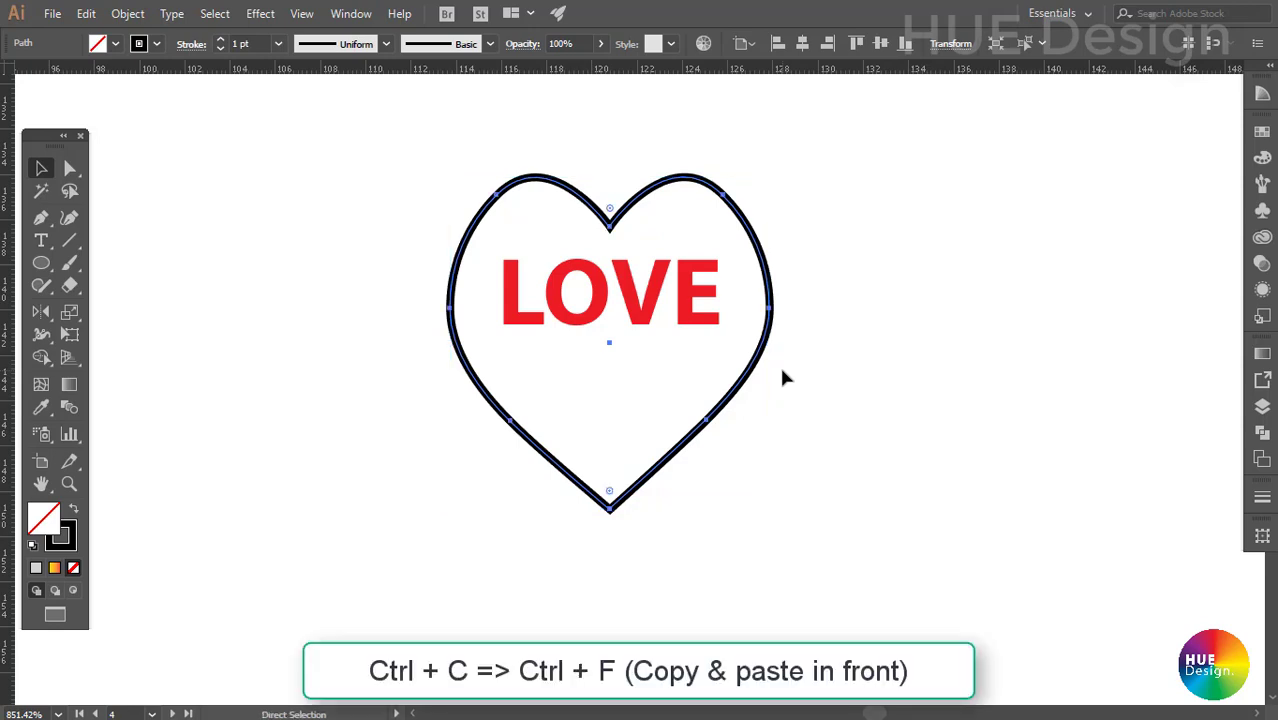
{"action": "key", "text": "v"}
{"action": "key", "text": "ctrl+a"}
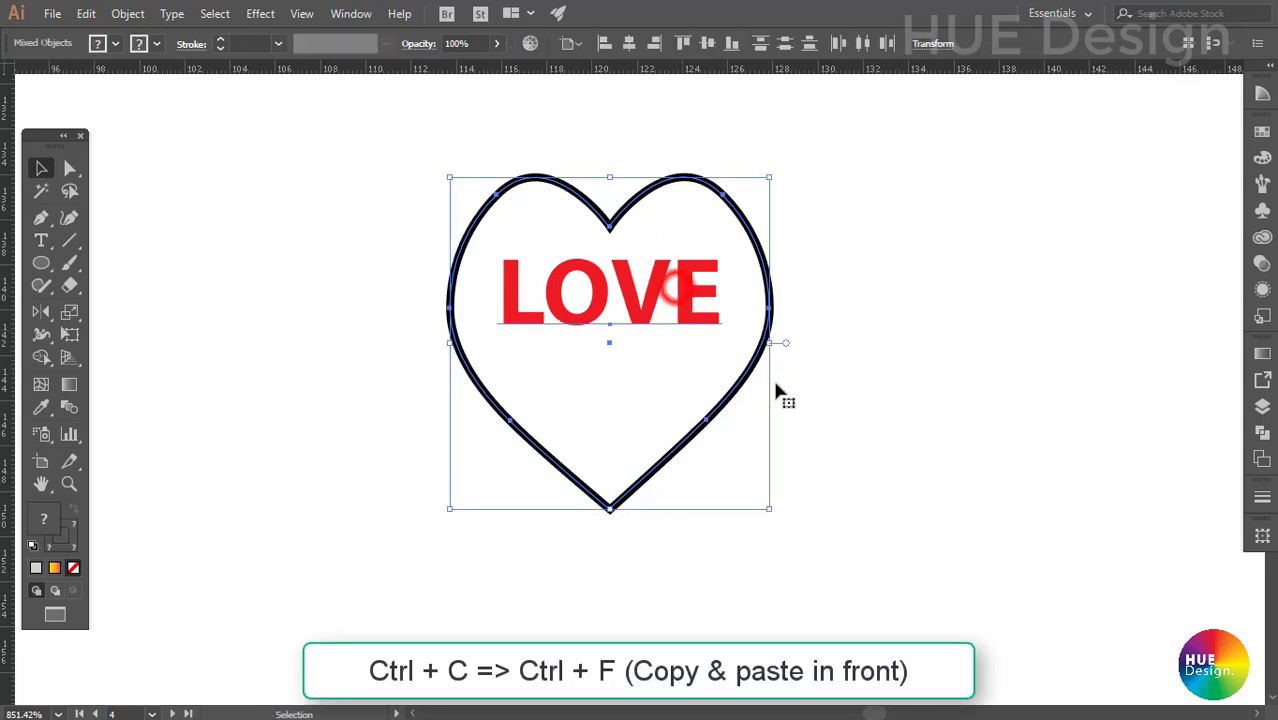
{"action": "left_click", "coordinate": [127, 14]}
{"action": "mouse_move", "coordinate": [226, 499]}
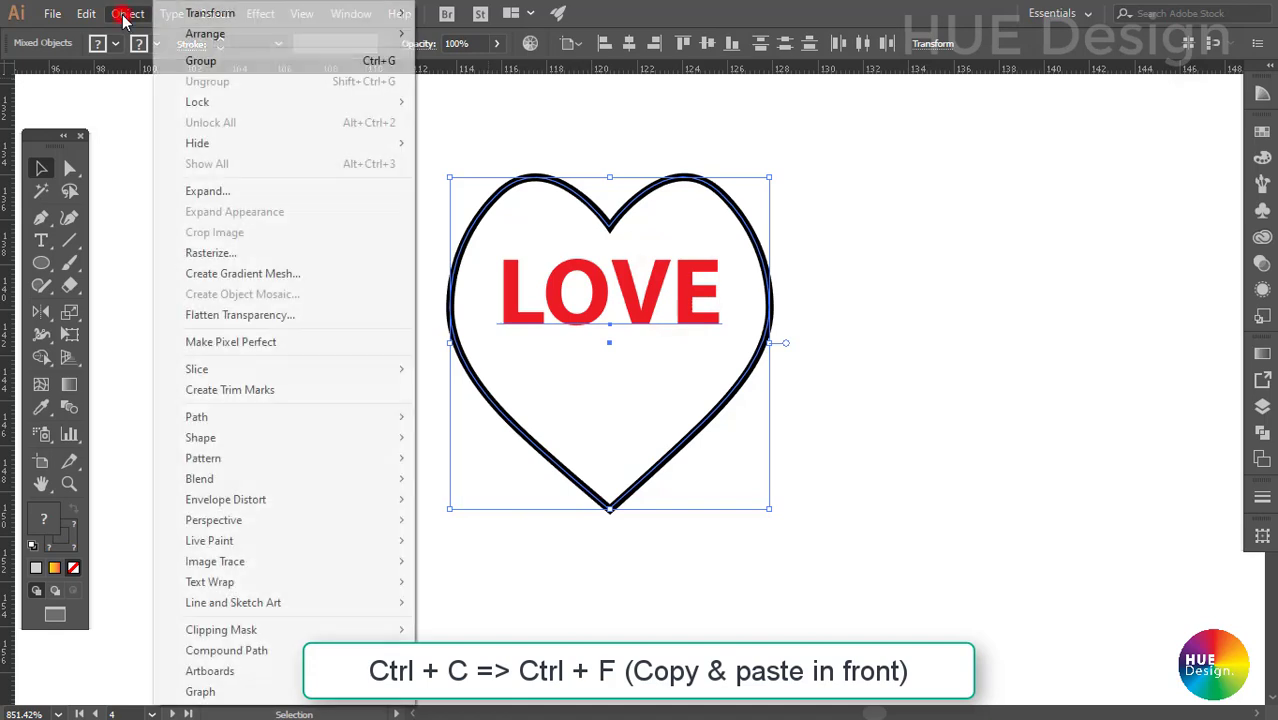
{"action": "left_click", "coordinate": [193, 505]}
{"action": "left_click", "coordinate": [514, 540]}
{"action": "left_click", "coordinate": [879, 352]}
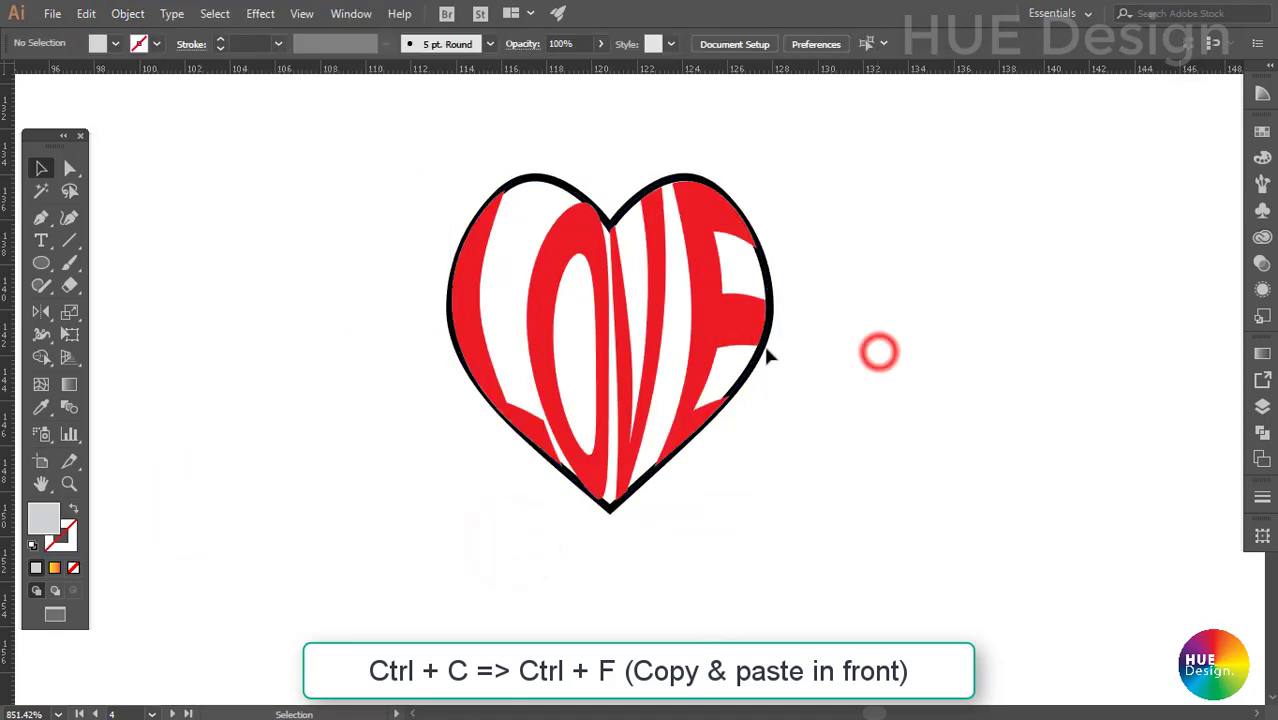
Fill the heart behind the LOVE envelope with black from the Swatches panel.
{"action": "left_click", "coordinate": [765, 340]}
{"action": "left_click", "coordinate": [859, 359]}
{"action": "key", "text": "ctrl+a"}
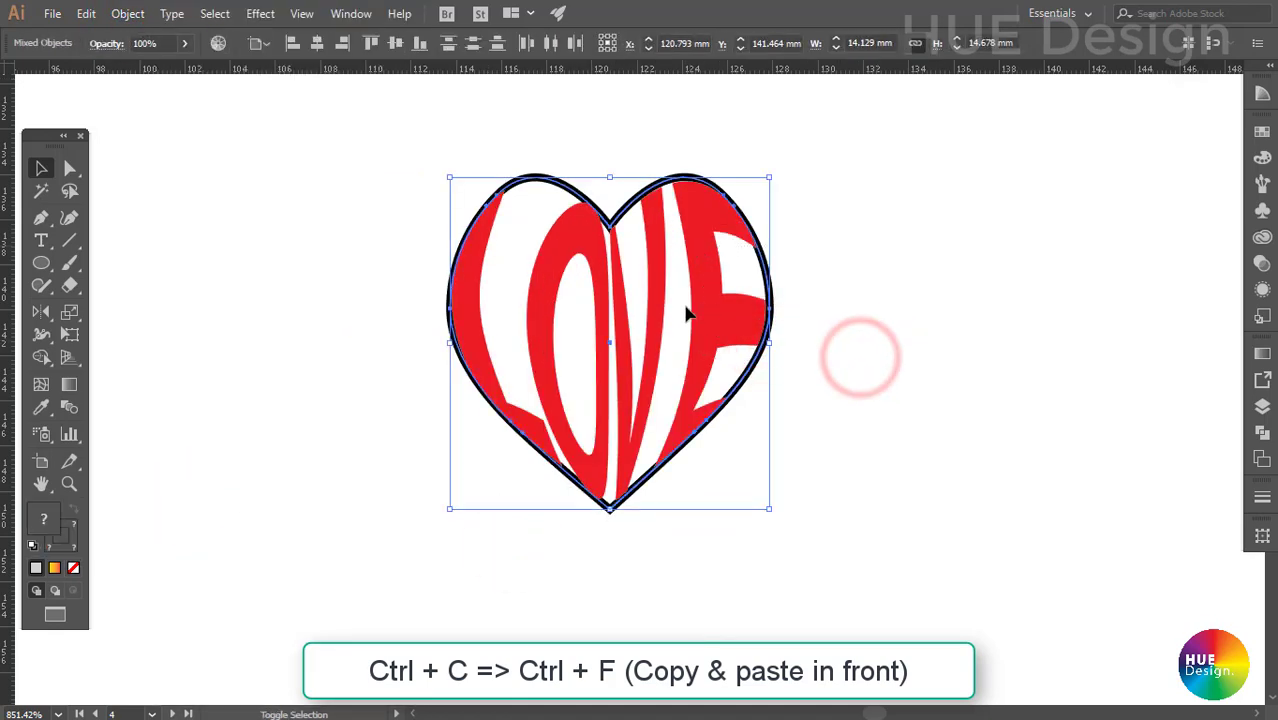
{"action": "key", "text": "ctrl+c"}
{"action": "key", "text": "ctrl+f"}
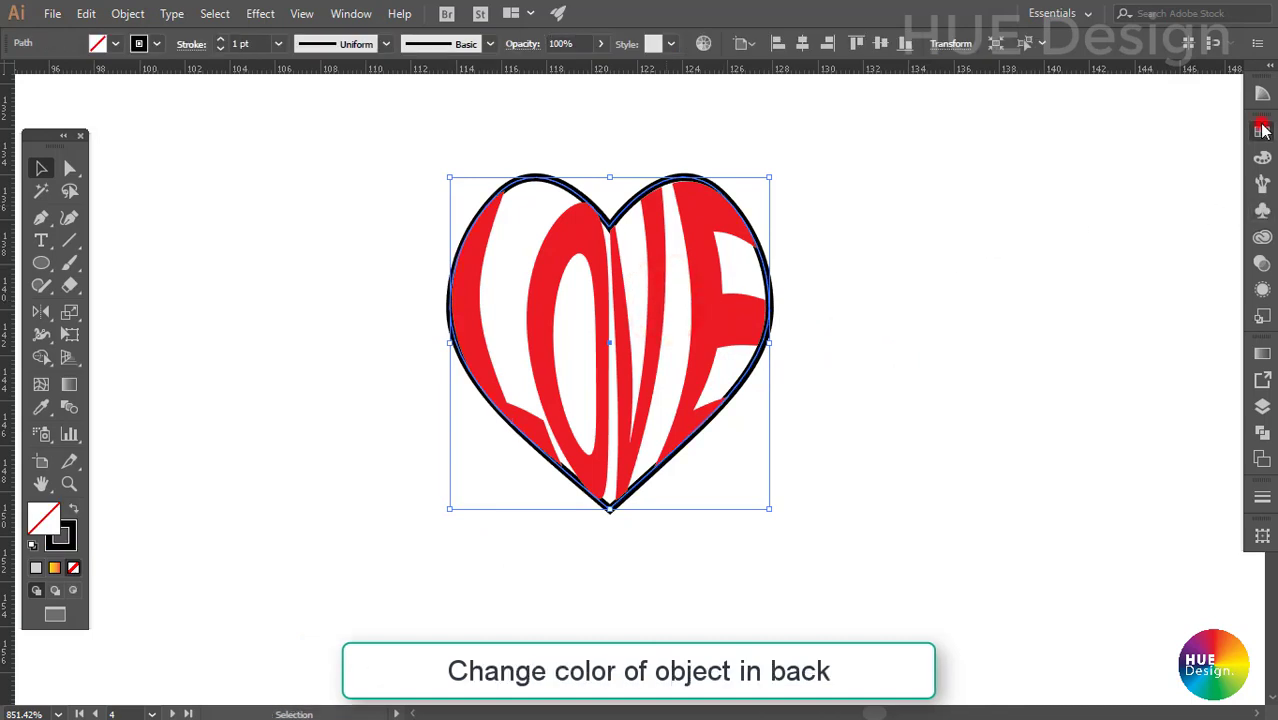
{"action": "left_click", "coordinate": [1262, 131]}
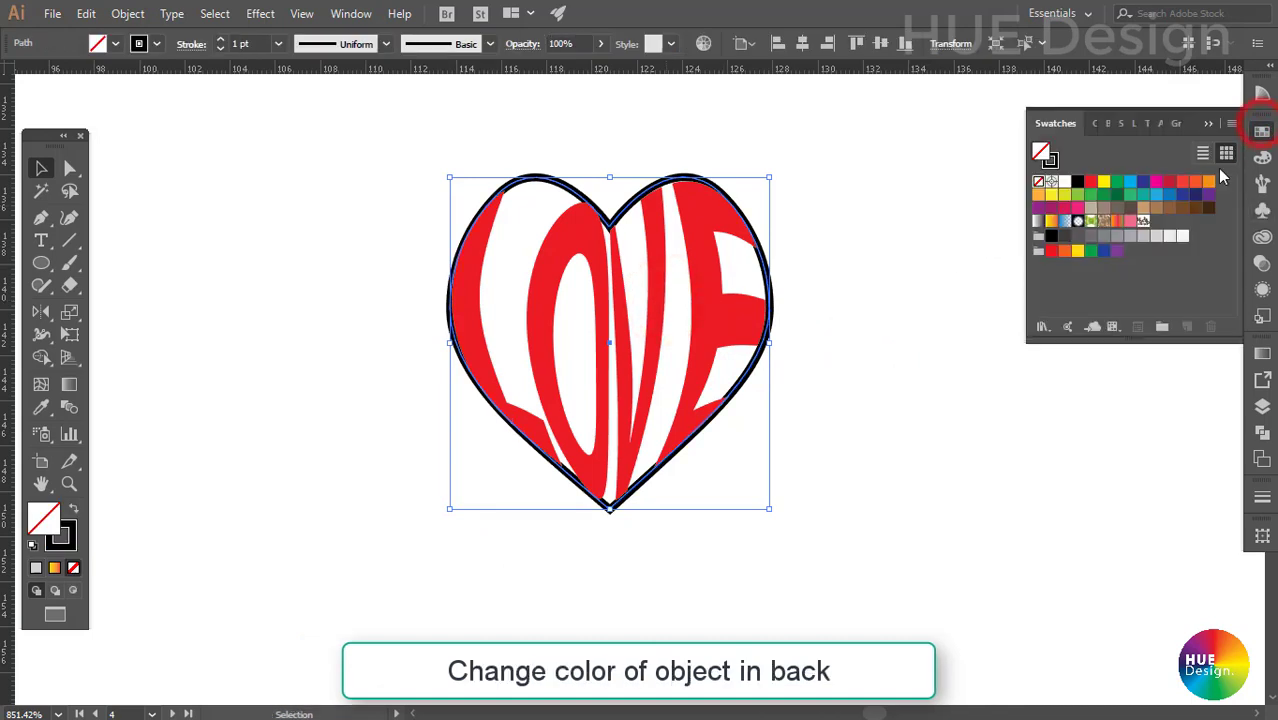
{"action": "left_click", "coordinate": [1157, 185]}
{"action": "left_click", "coordinate": [824, 246]}
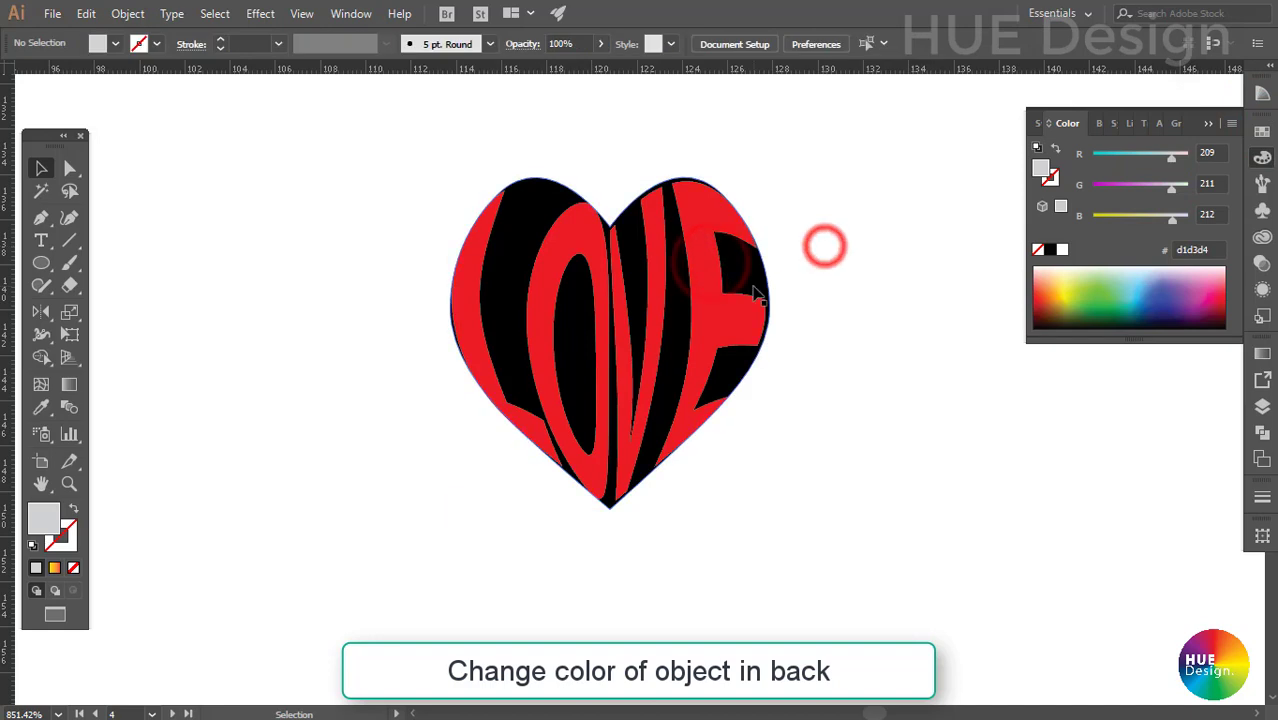
{"action": "left_click", "coordinate": [712, 291]}
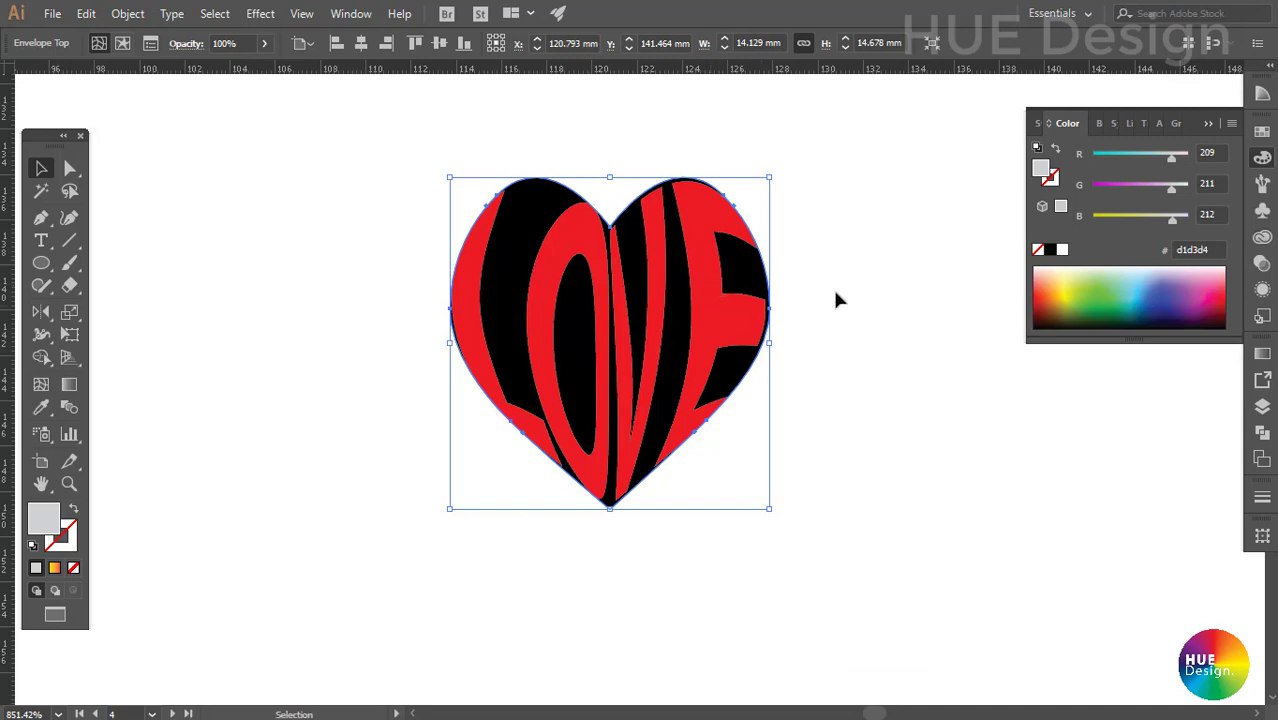
{"action": "left_click", "coordinate": [868, 290]}
{"action": "left_click", "coordinate": [700, 318]}
Use Edit Contents on the heart envelope and fill the LOVE letters white.
{"action": "left_click", "coordinate": [1264, 134]}
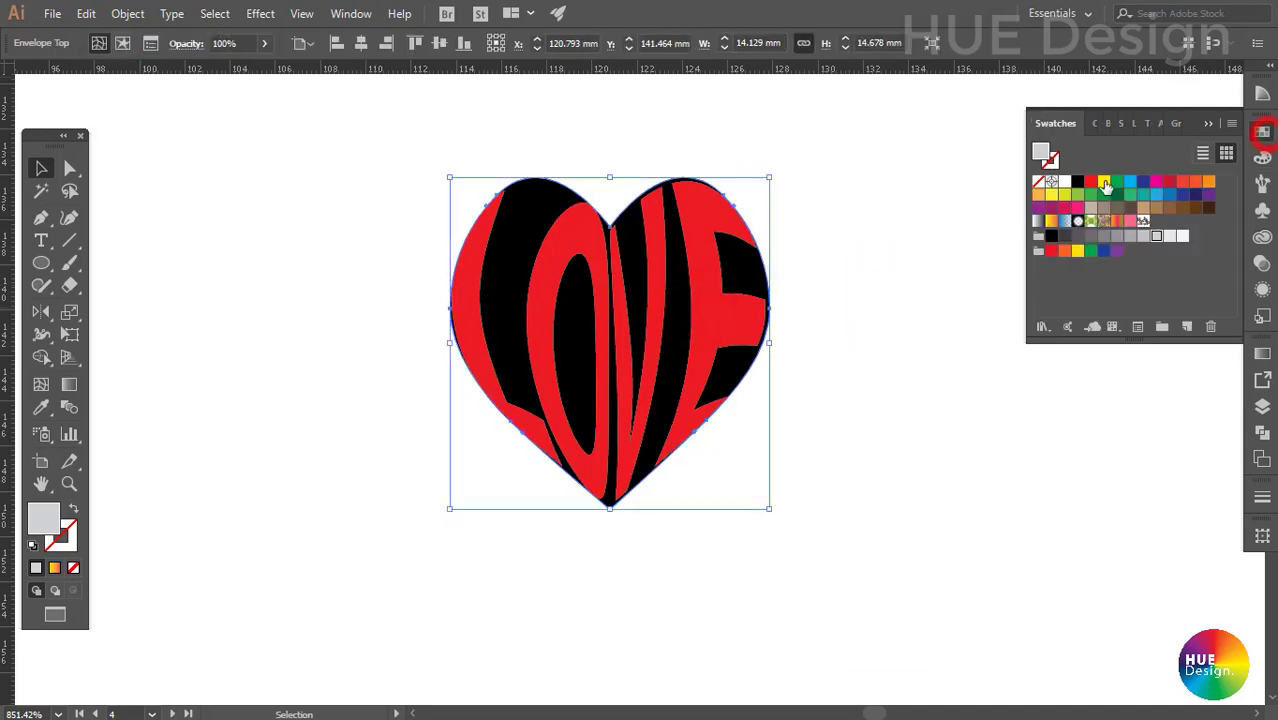
{"action": "left_click", "coordinate": [847, 305]}
{"action": "left_click", "coordinate": [720, 282]}
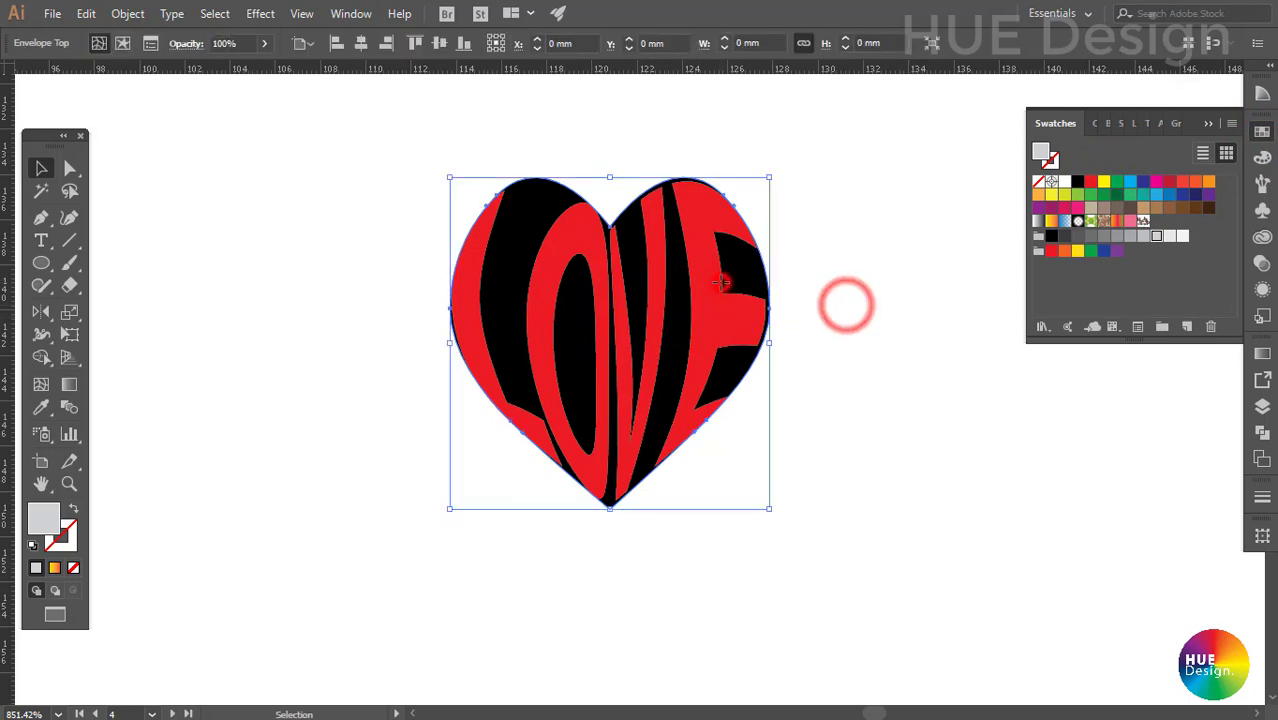
{"action": "left_click", "coordinate": [128, 13]}
{"action": "mouse_move", "coordinate": [226, 499]}
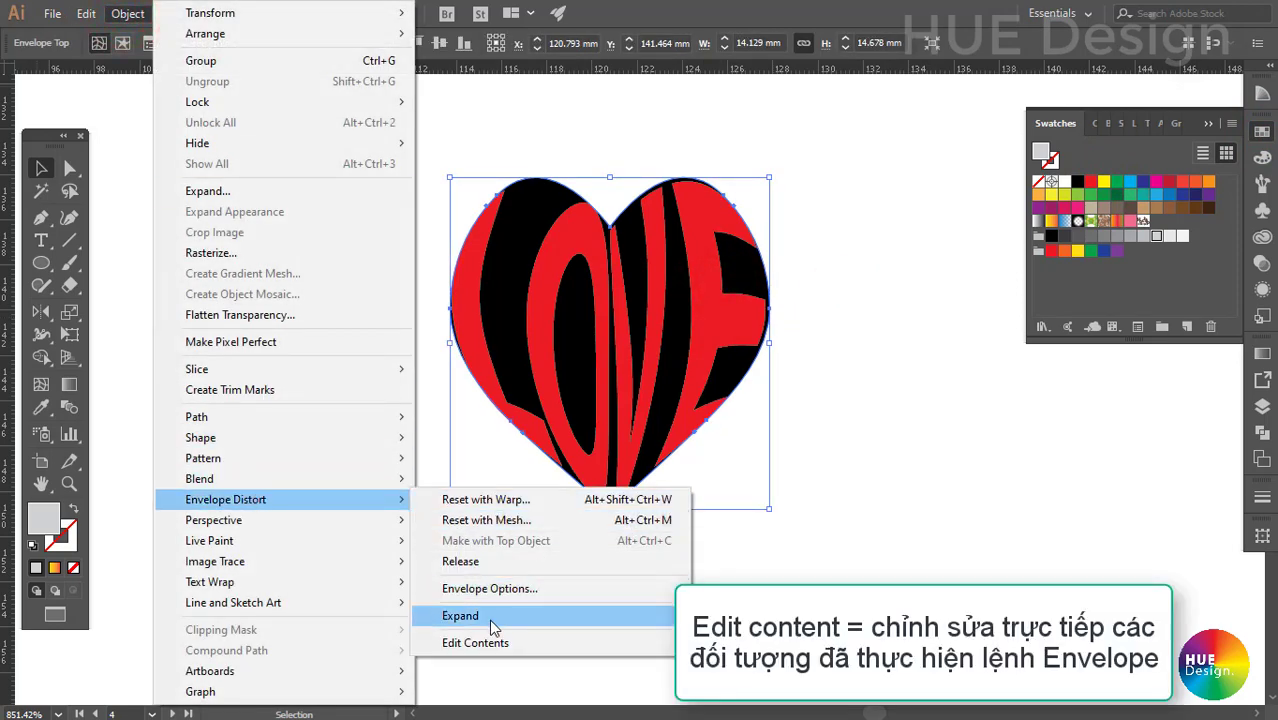
{"action": "left_click", "coordinate": [498, 643]}
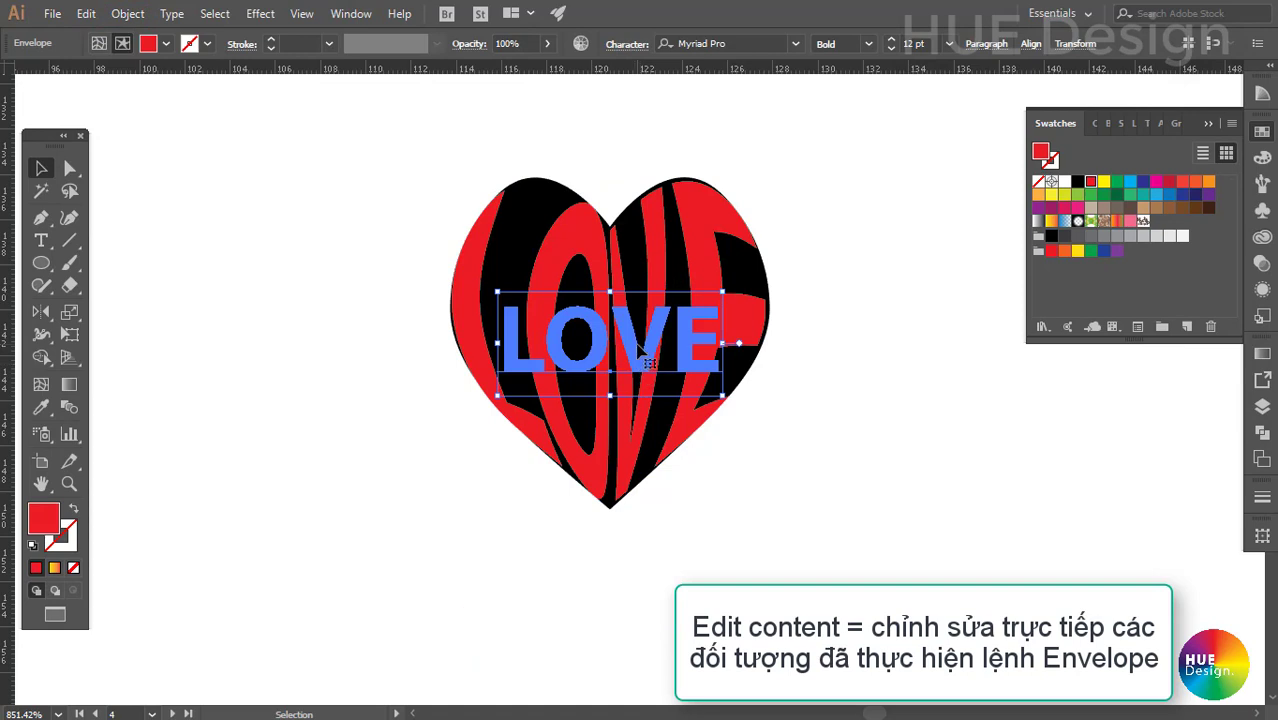
{"action": "left_click", "coordinate": [1140, 186]}
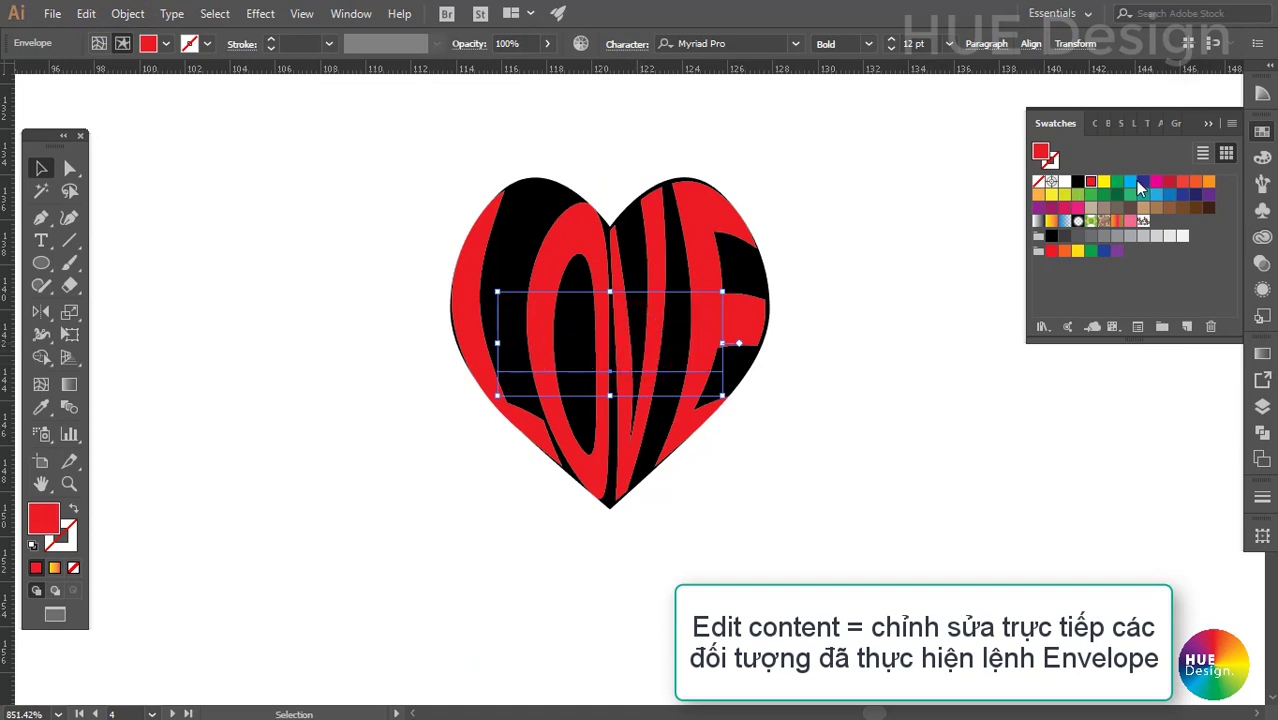
{"action": "left_click", "coordinate": [1063, 184]}
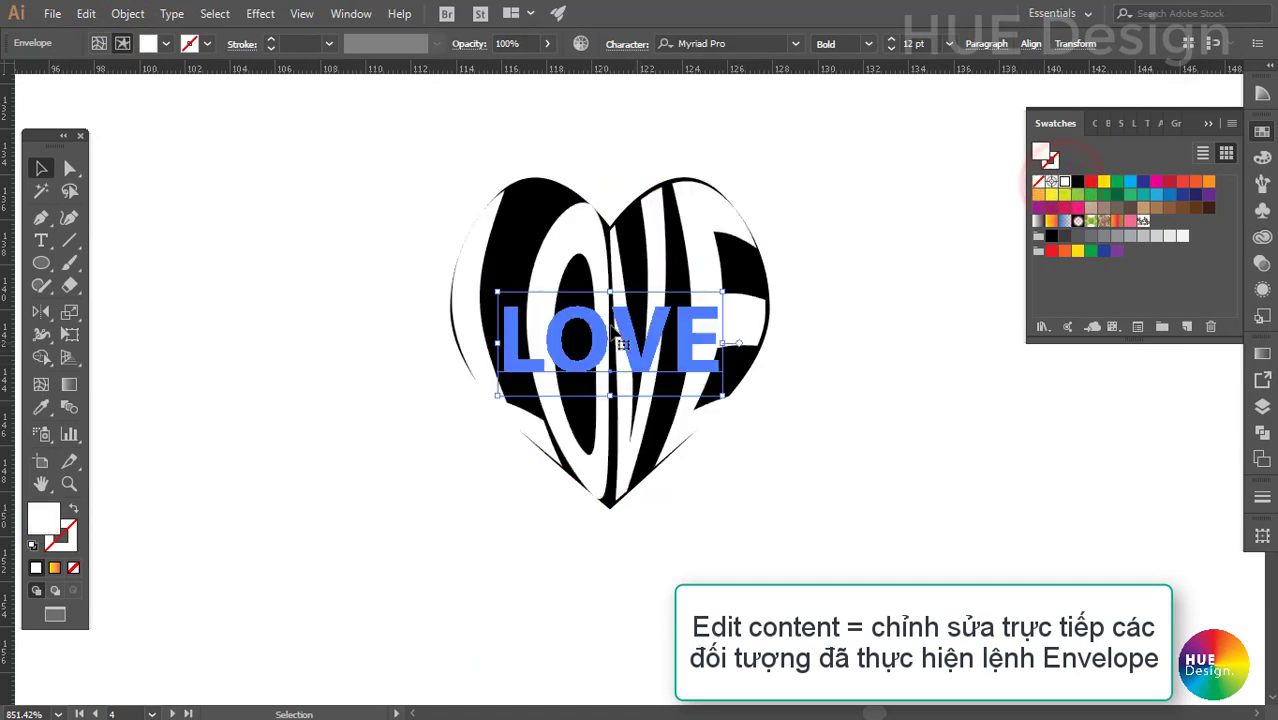
{"action": "left_click", "coordinate": [850, 357]}
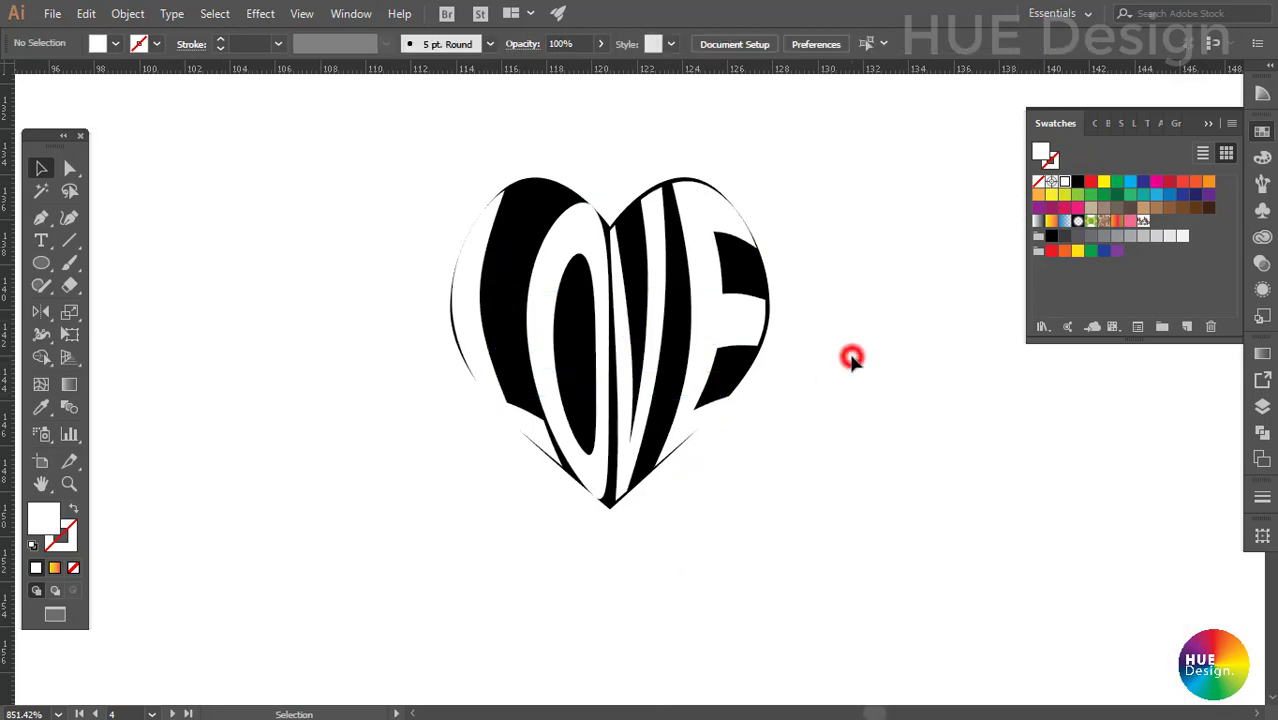
{"action": "left_click", "coordinate": [830, 348]}
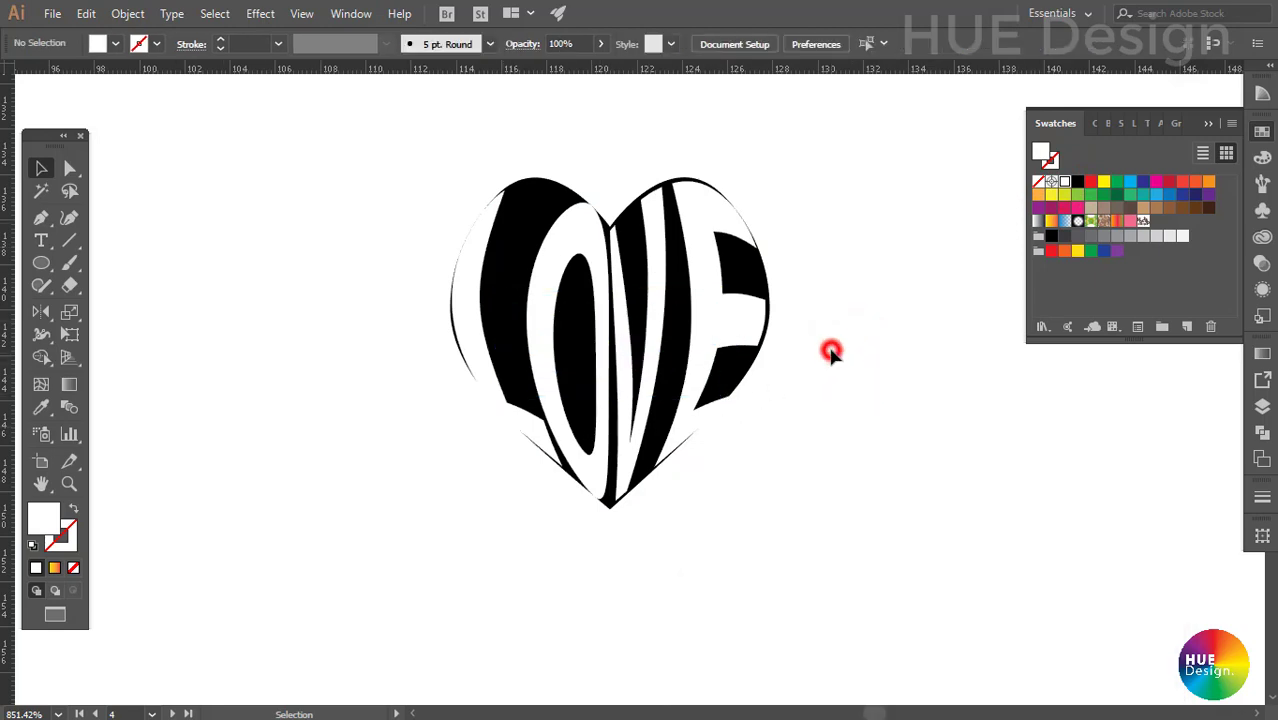
{"action": "key", "text": "ctrl+a"}
Recolour the warped letters inside the heart: O red, V green, E yellow, L magenta.
{"action": "left_click", "coordinate": [118, 14]}
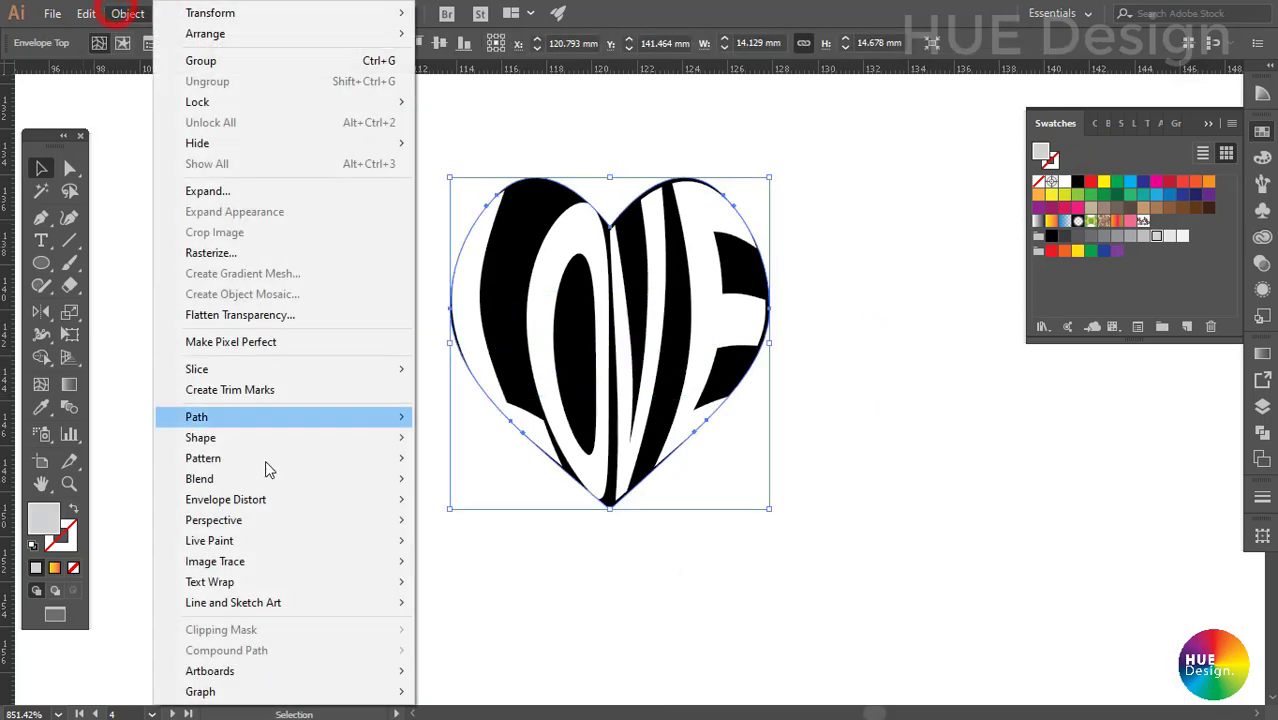
{"action": "left_click", "coordinate": [251, 500]}
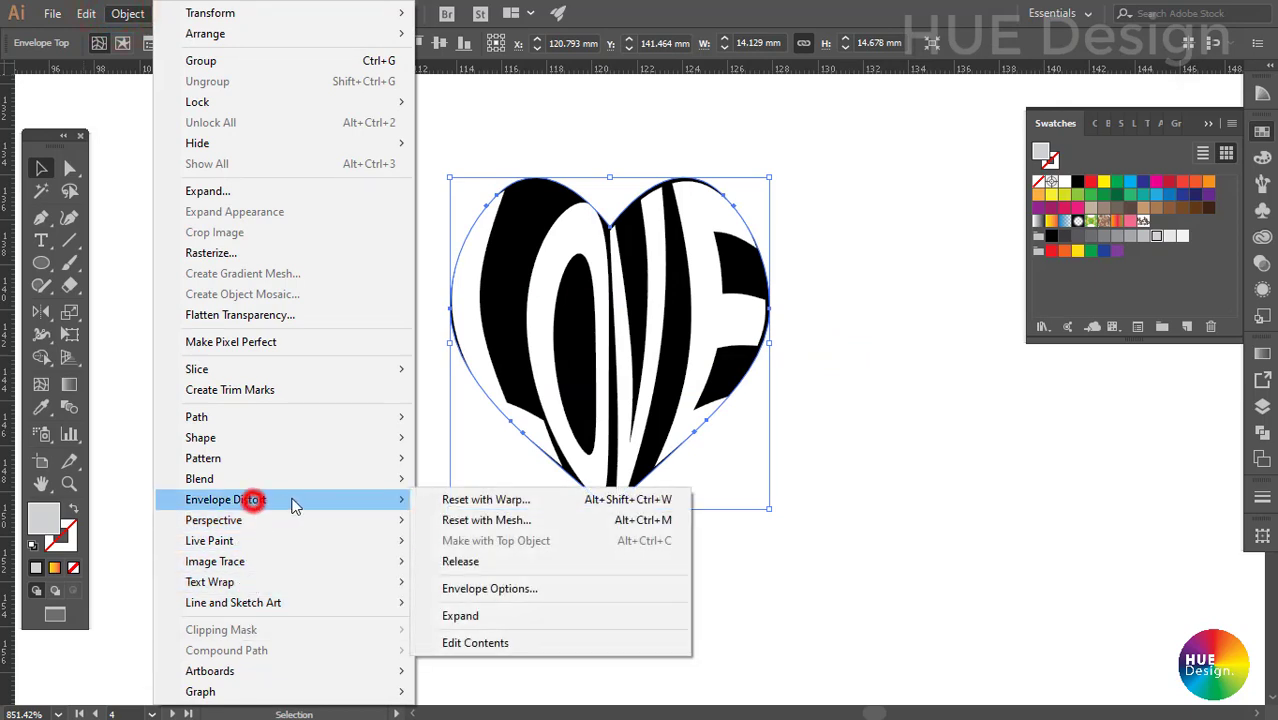
{"action": "left_click", "coordinate": [486, 642]}
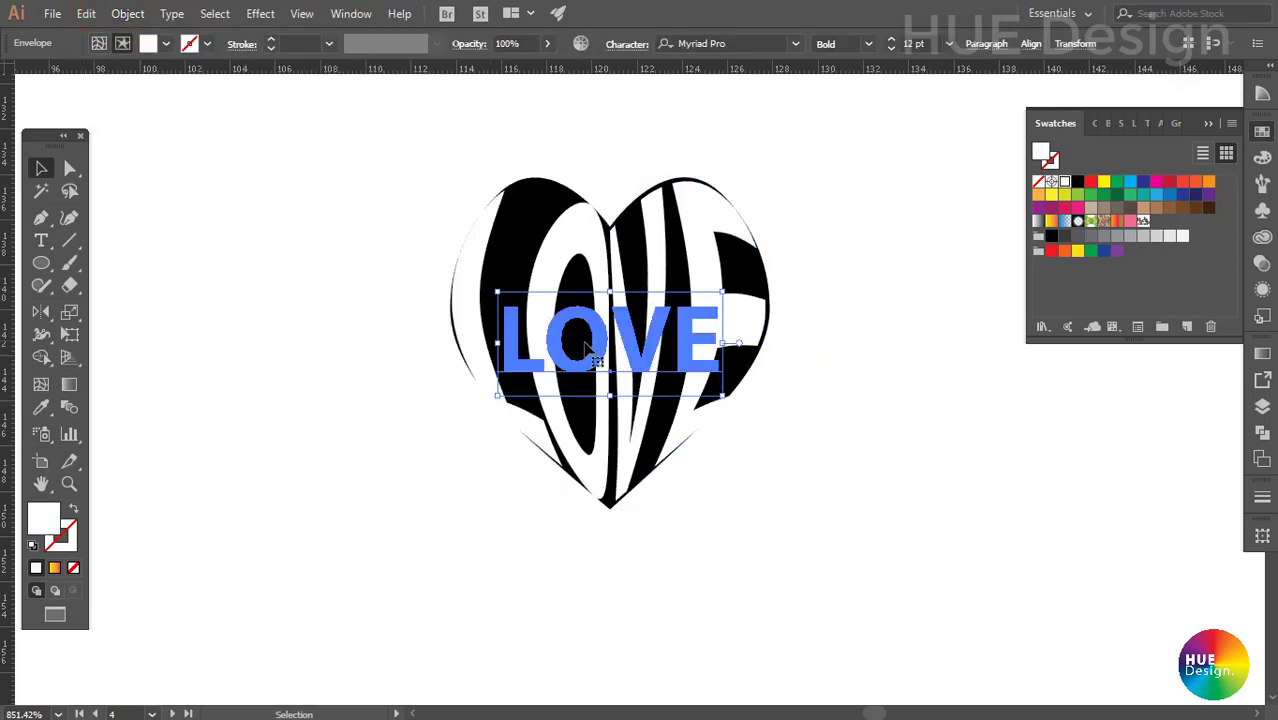
{"action": "left_click", "coordinate": [41, 241]}
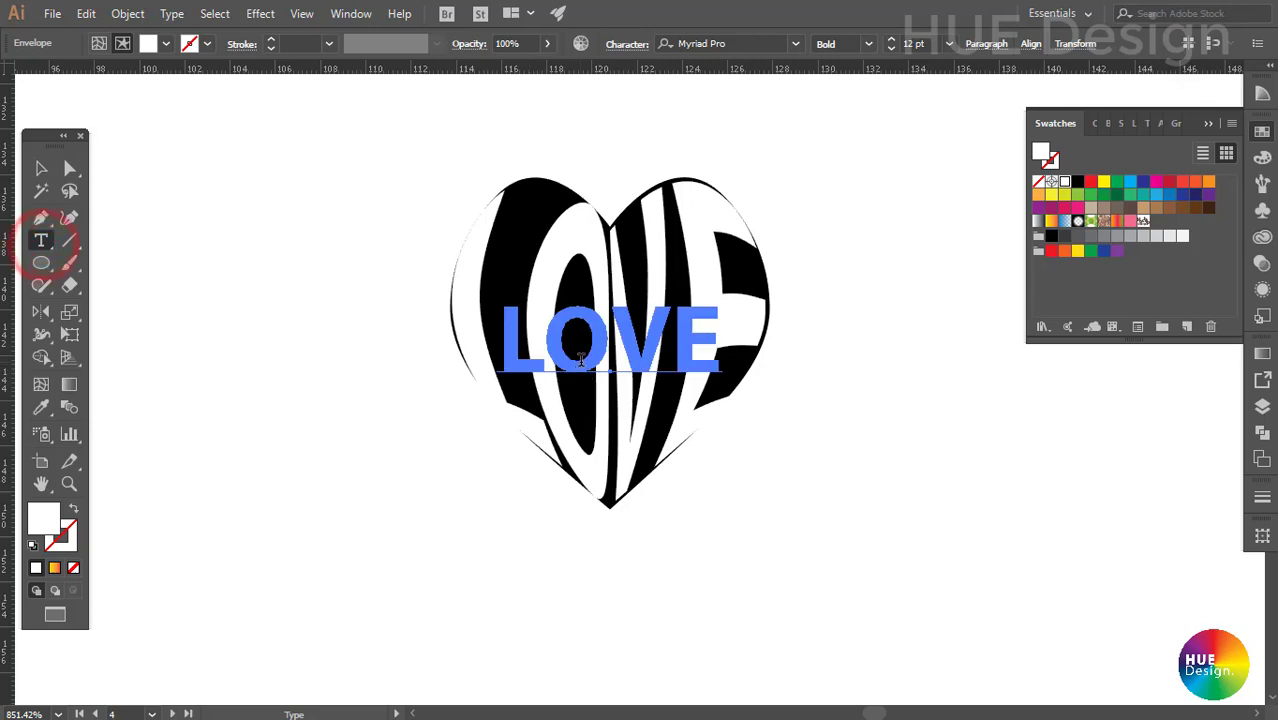
{"action": "left_click", "coordinate": [563, 350]}
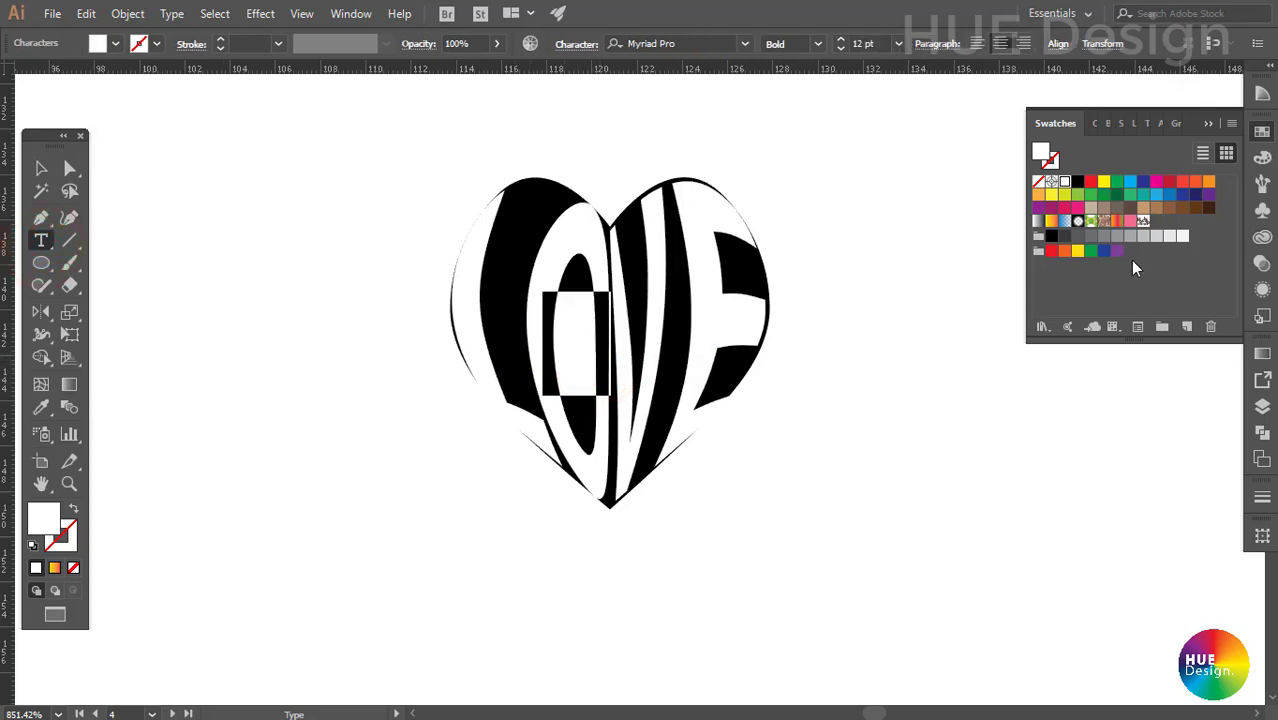
{"action": "left_click", "coordinate": [1090, 182]}
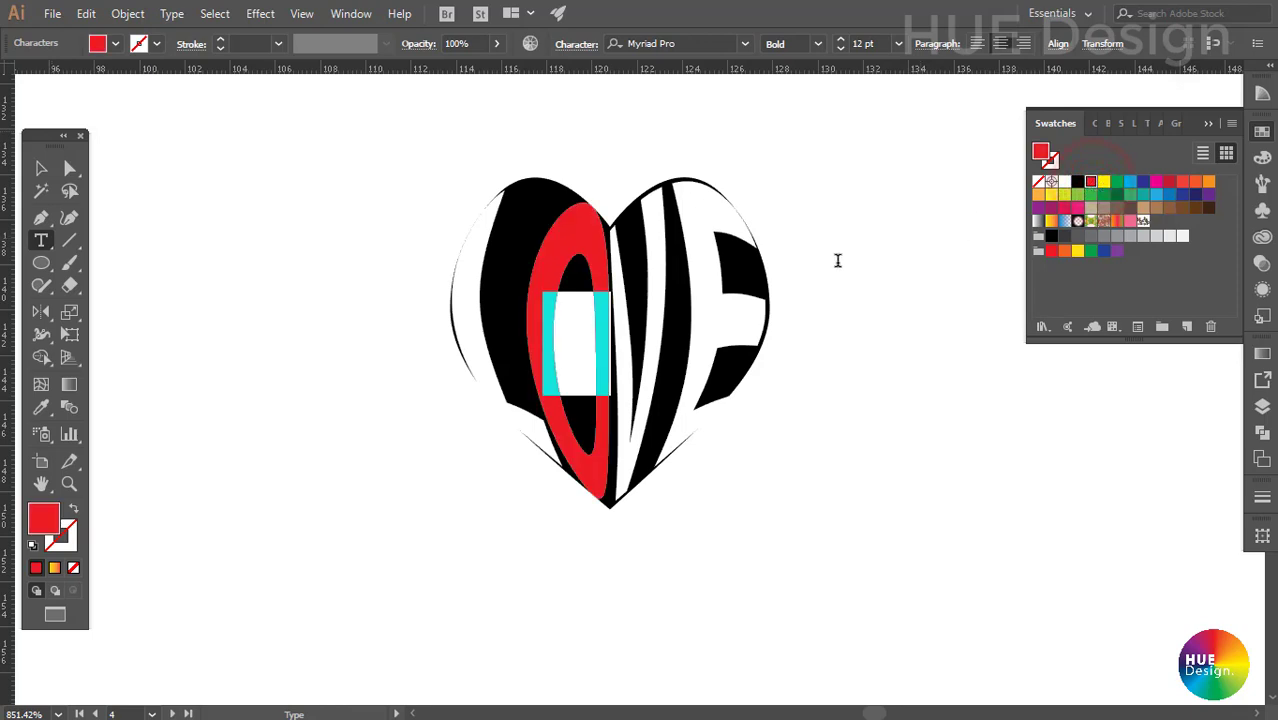
{"action": "left_click", "coordinate": [650, 240]}
{"action": "left_click", "coordinate": [1117, 182]}
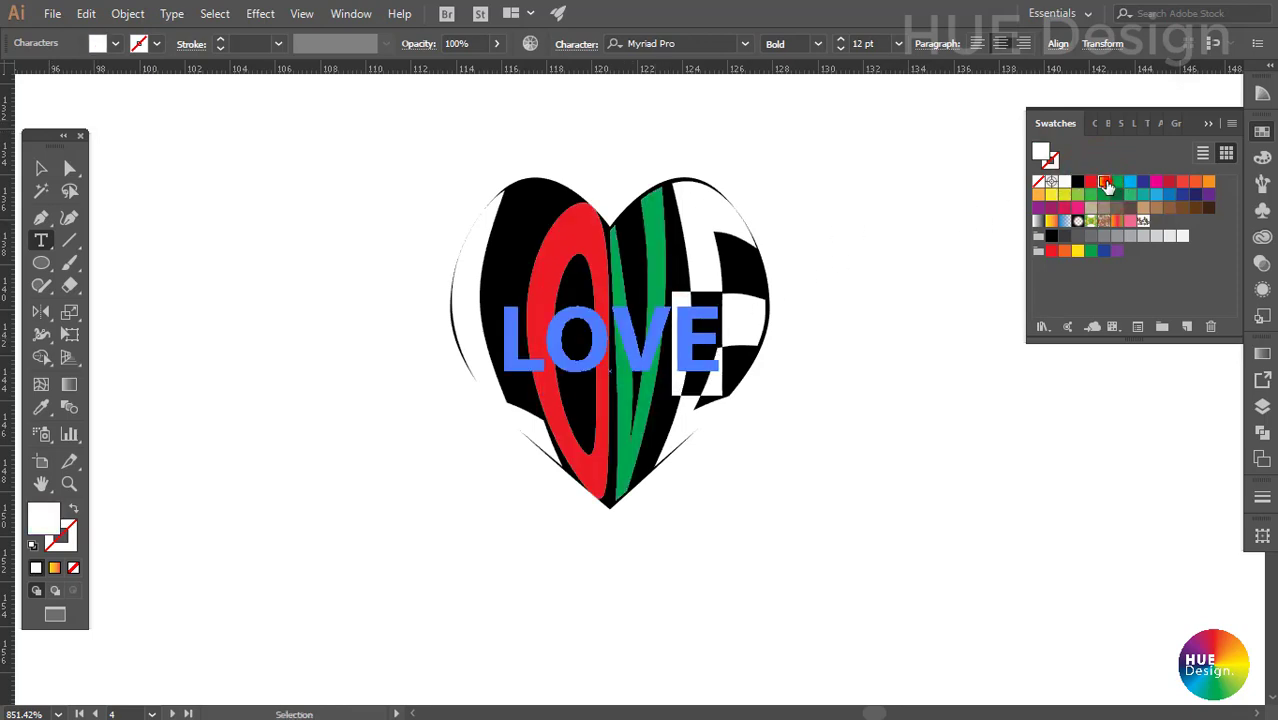
{"action": "left_click", "coordinate": [1103, 182]}
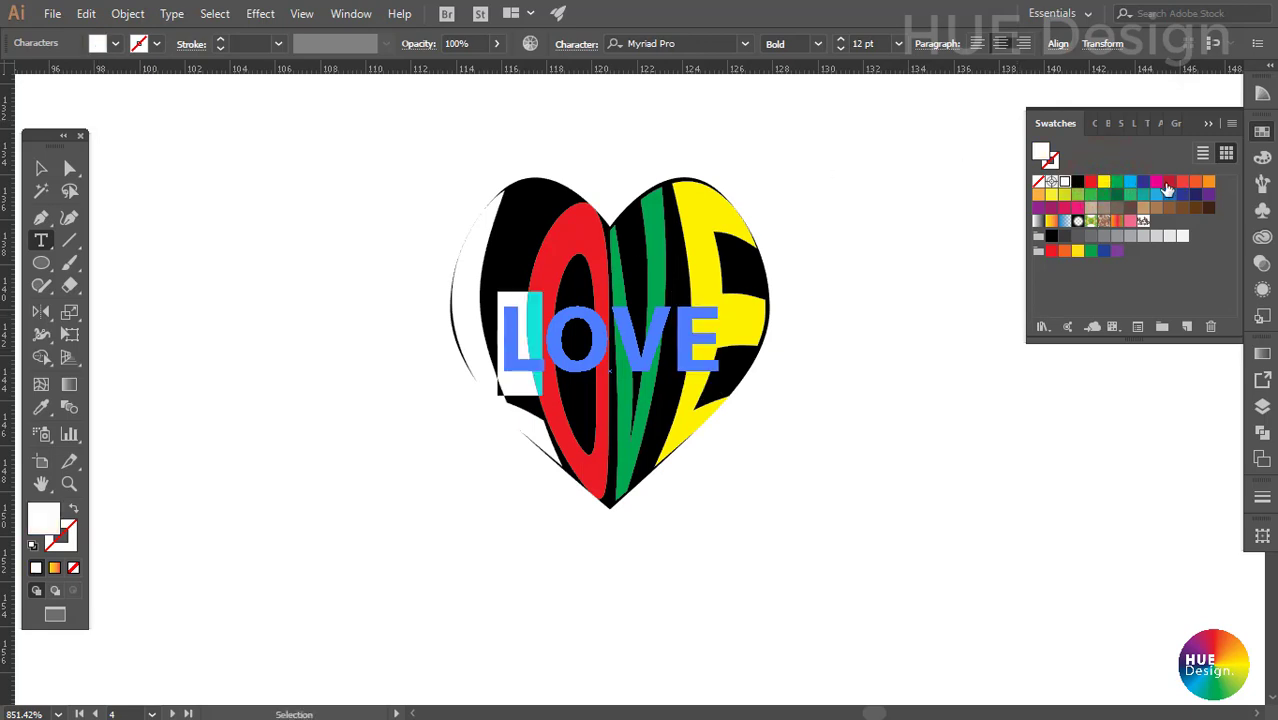
{"action": "left_click", "coordinate": [1157, 182]}
Send the contents to the back and return the heart to Edit Envelope mode.
{"action": "key", "text": "v"}
{"action": "left_click", "coordinate": [603, 343]}
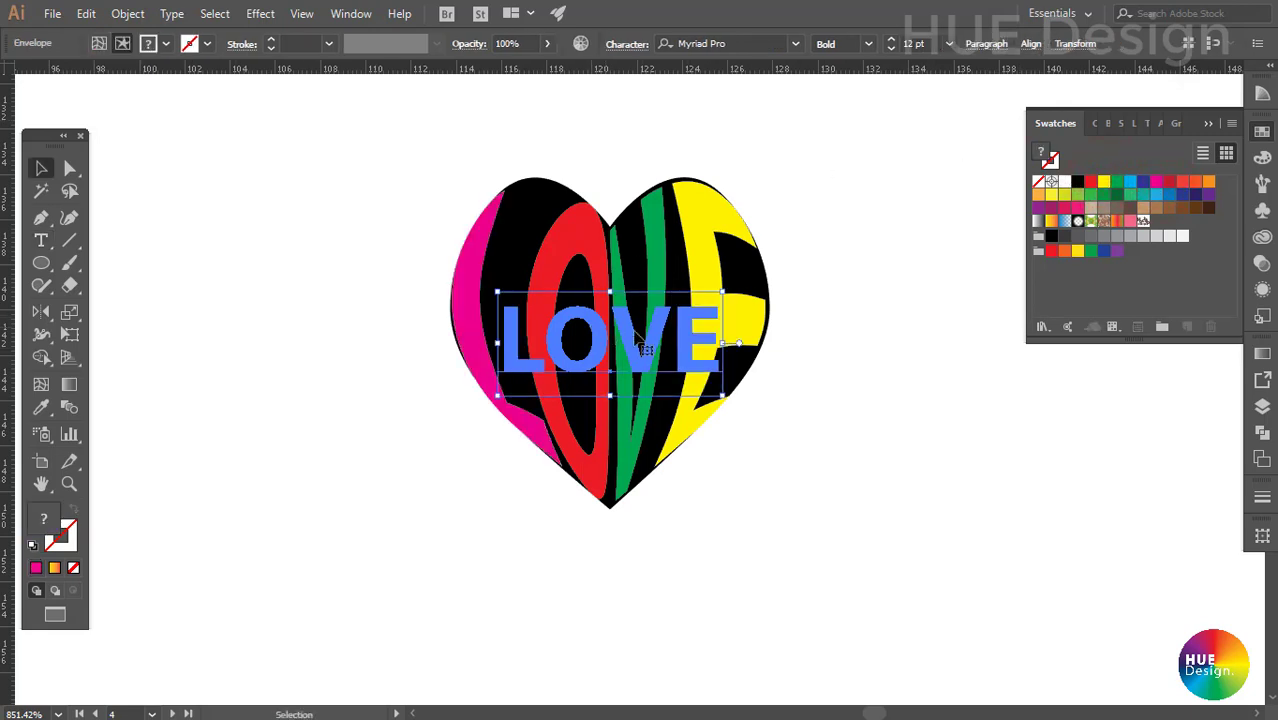
{"action": "key", "text": "ctrl+shift+bracketleft"}
{"action": "left_click", "coordinate": [130, 15]}
{"action": "mouse_move", "coordinate": [226, 499]}
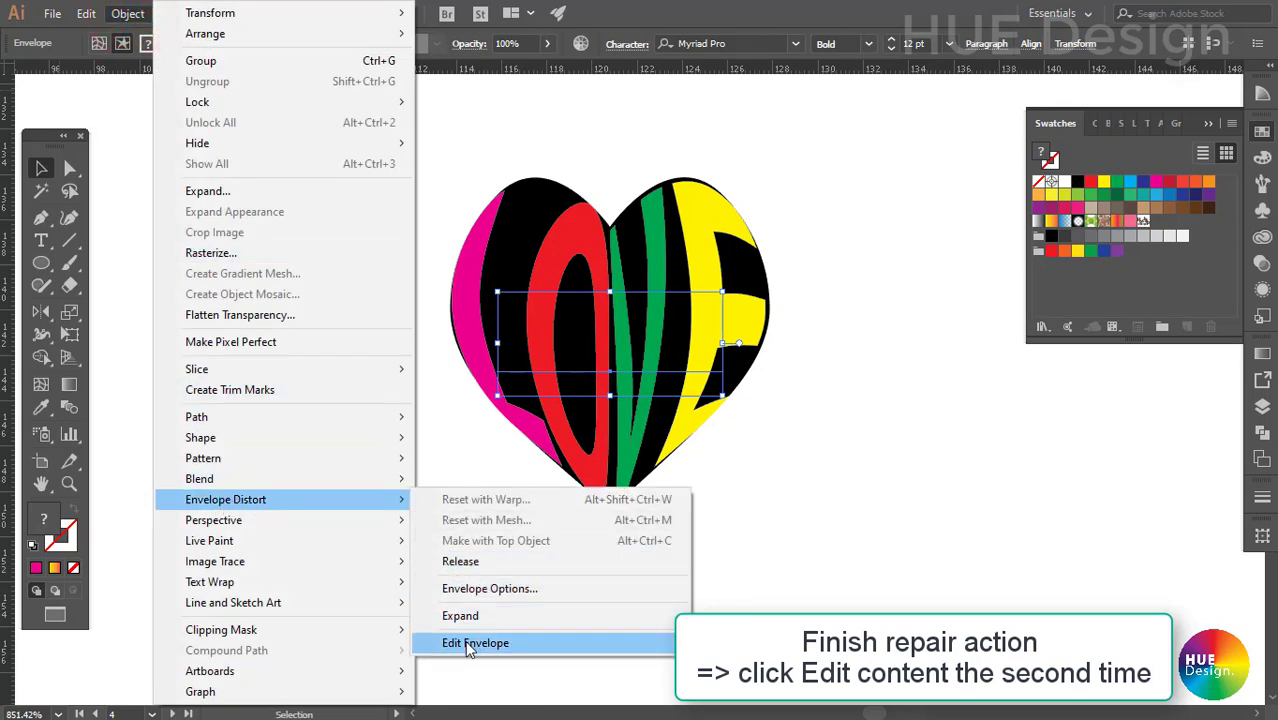
{"action": "left_click", "coordinate": [472, 643]}
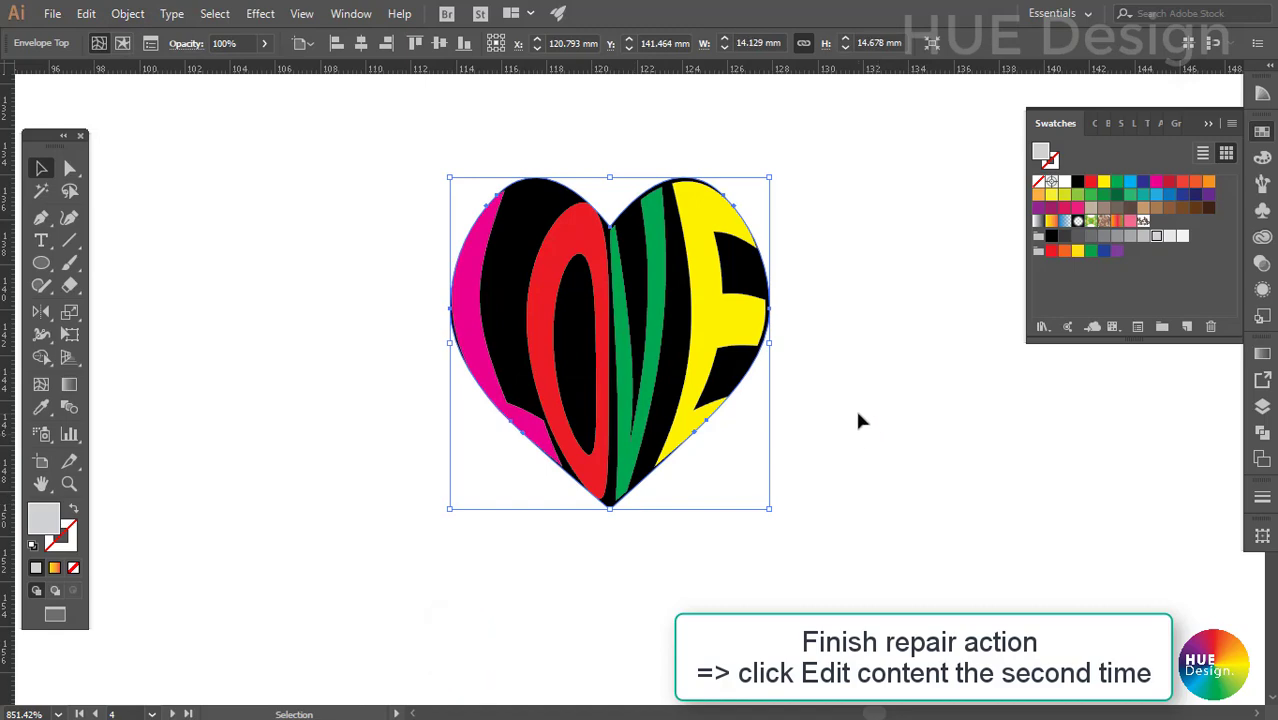
{"action": "left_click", "coordinate": [830, 416]}
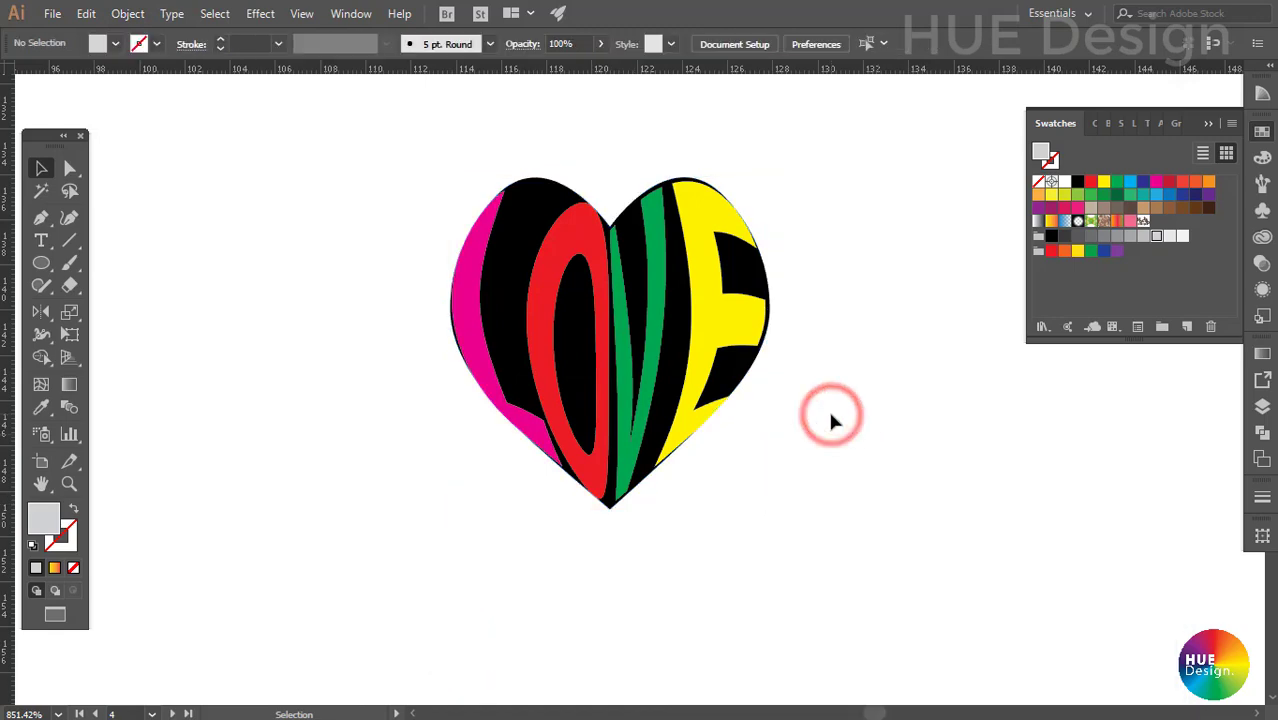
Edit the heart's contents and recolour the LOVE letters in pink and purple swatches.
{"action": "left_click", "coordinate": [505, 376]}
{"action": "left_click", "coordinate": [128, 13]}
{"action": "left_click", "coordinate": [237, 500]}
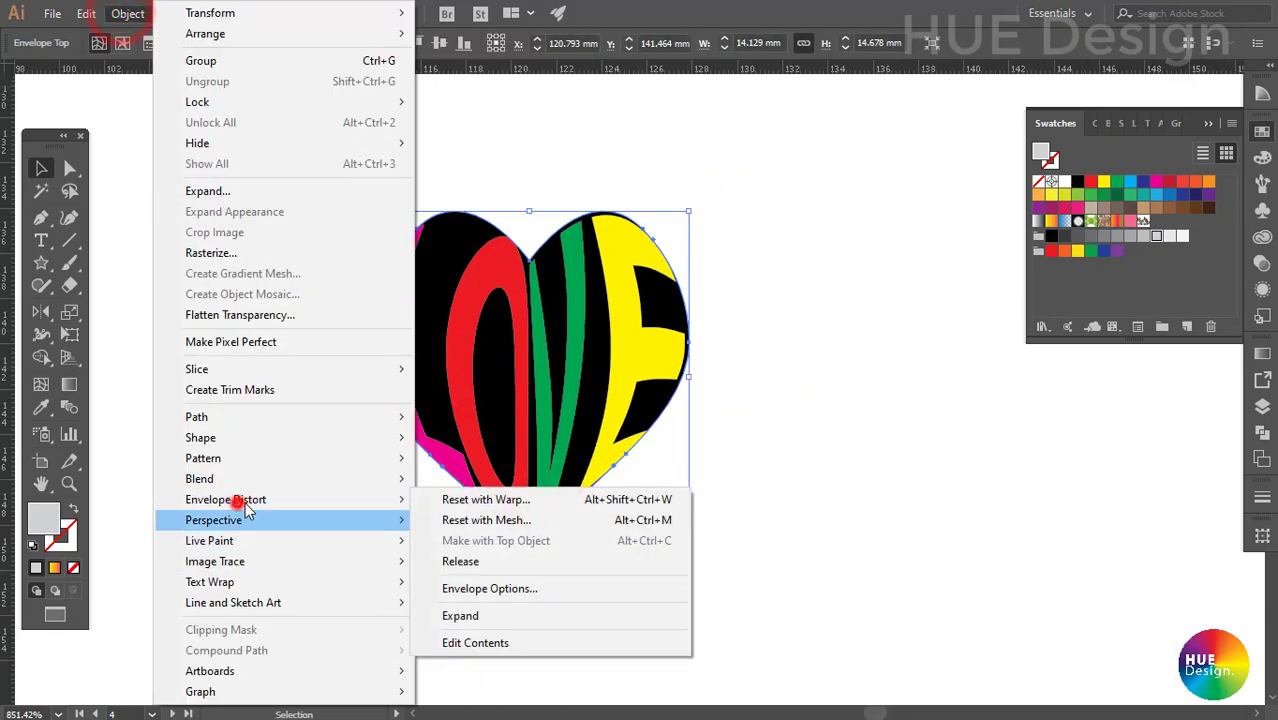
{"action": "left_click", "coordinate": [450, 640]}
{"action": "double_click", "coordinate": [512, 382]}
{"action": "double_click", "coordinate": [525, 364]}
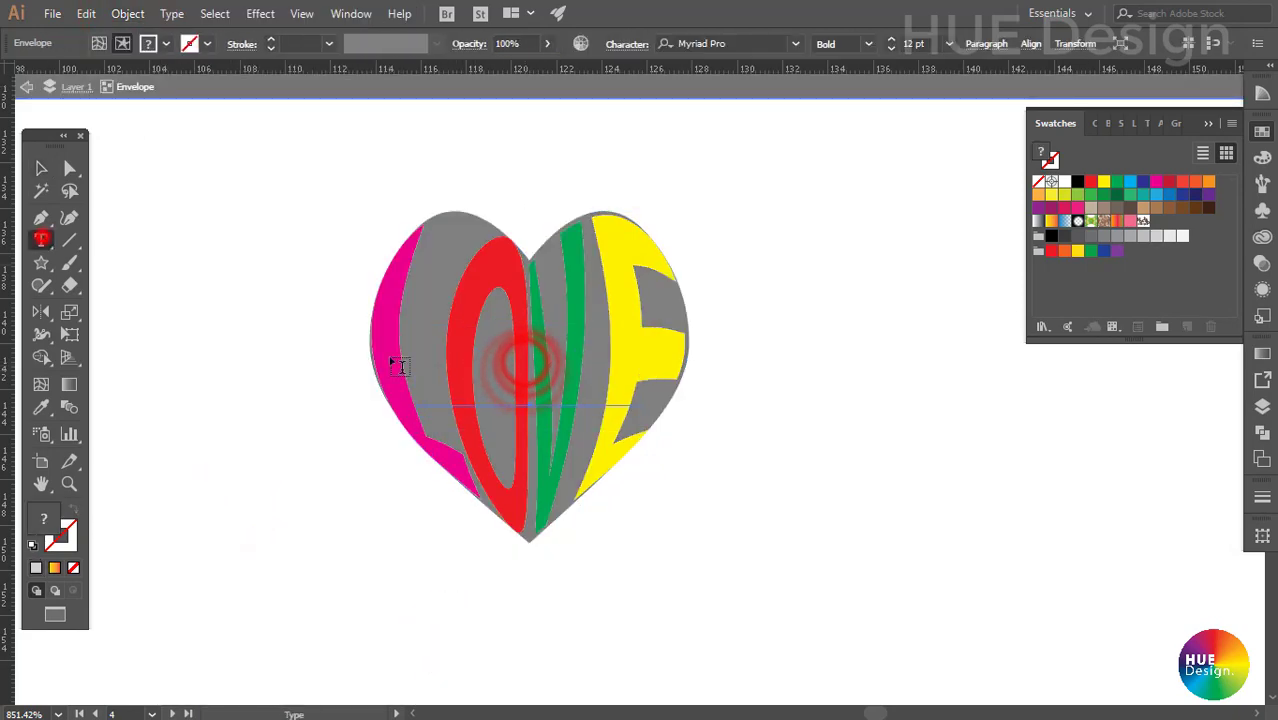
{"action": "left_click_drag", "start_coordinate": [462, 376], "coordinate": [650, 356]}
{"action": "left_click", "coordinate": [1040, 207]}
{"action": "left_click", "coordinate": [1038, 207]}
{"action": "left_click", "coordinate": [41, 168]}
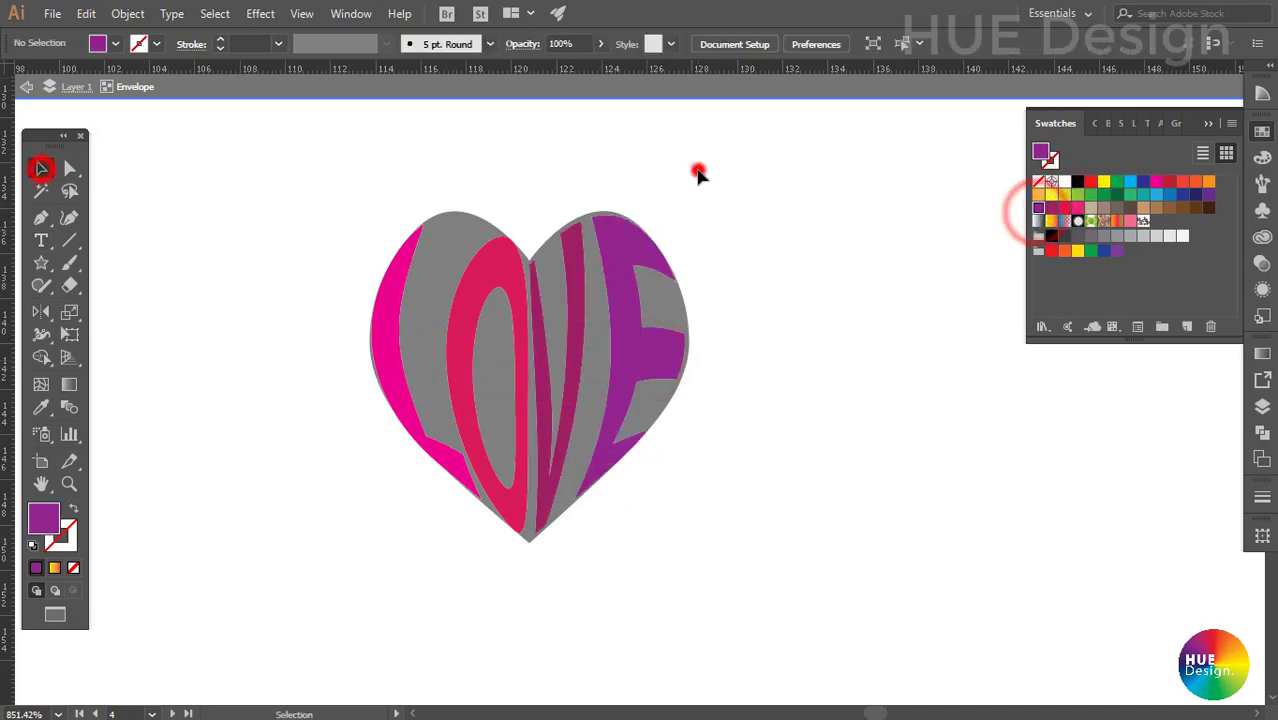
Keep the heart's dark areas black and scale out a larger black heart copy behind it.
{"action": "double_click", "coordinate": [700, 166]}
{"action": "left_click", "coordinate": [435, 242]}
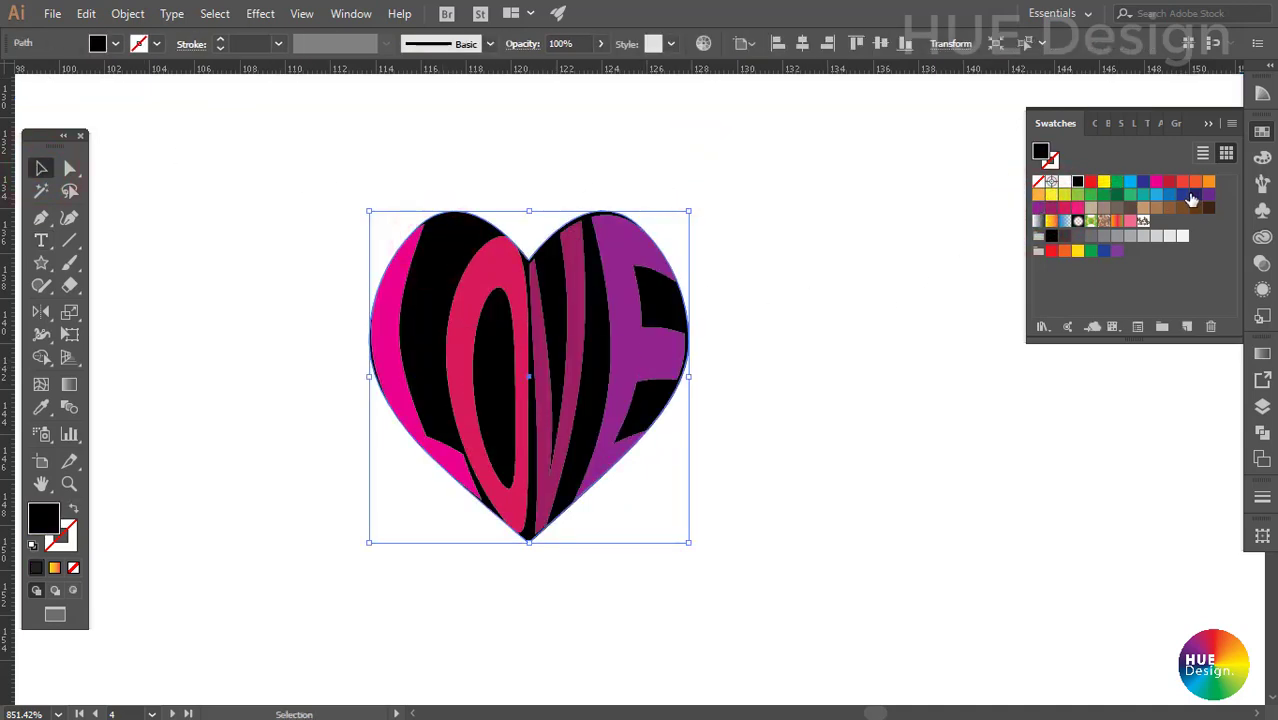
{"action": "left_click", "coordinate": [1191, 199]}
{"action": "left_click", "coordinate": [1077, 181]}
{"action": "left_click", "coordinate": [783, 263]}
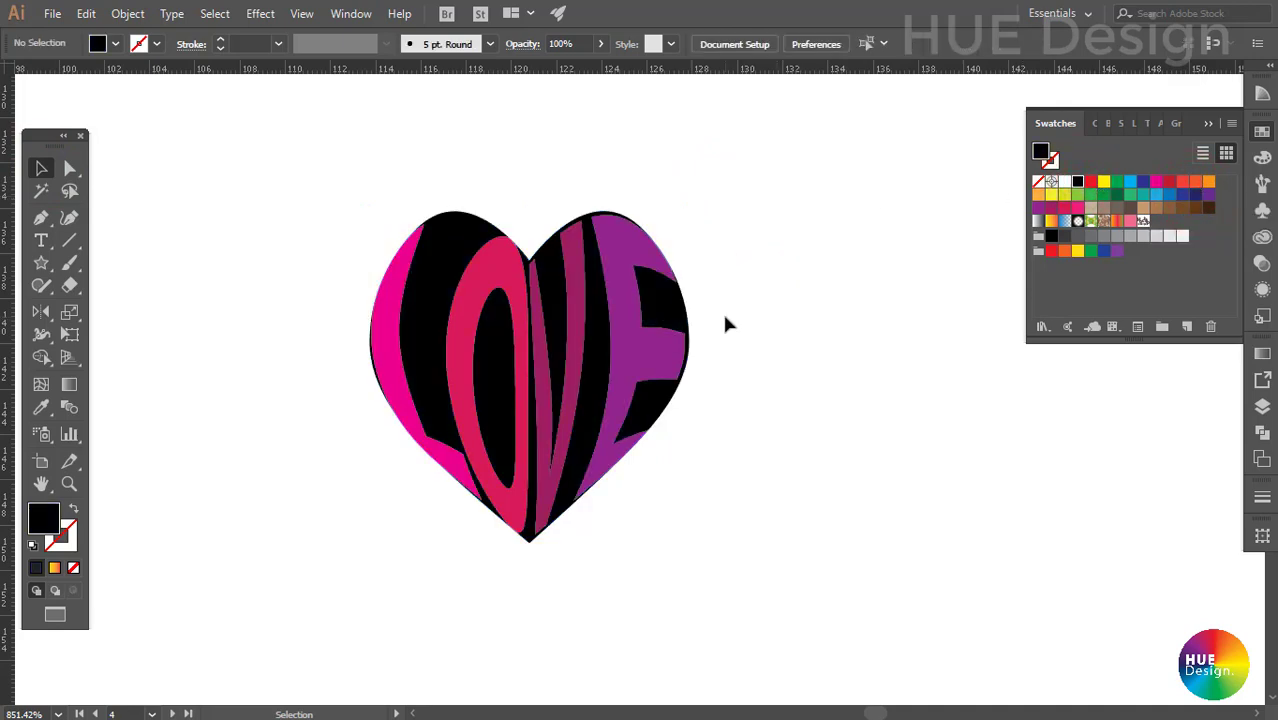
{"action": "left_click", "coordinate": [435, 231]}
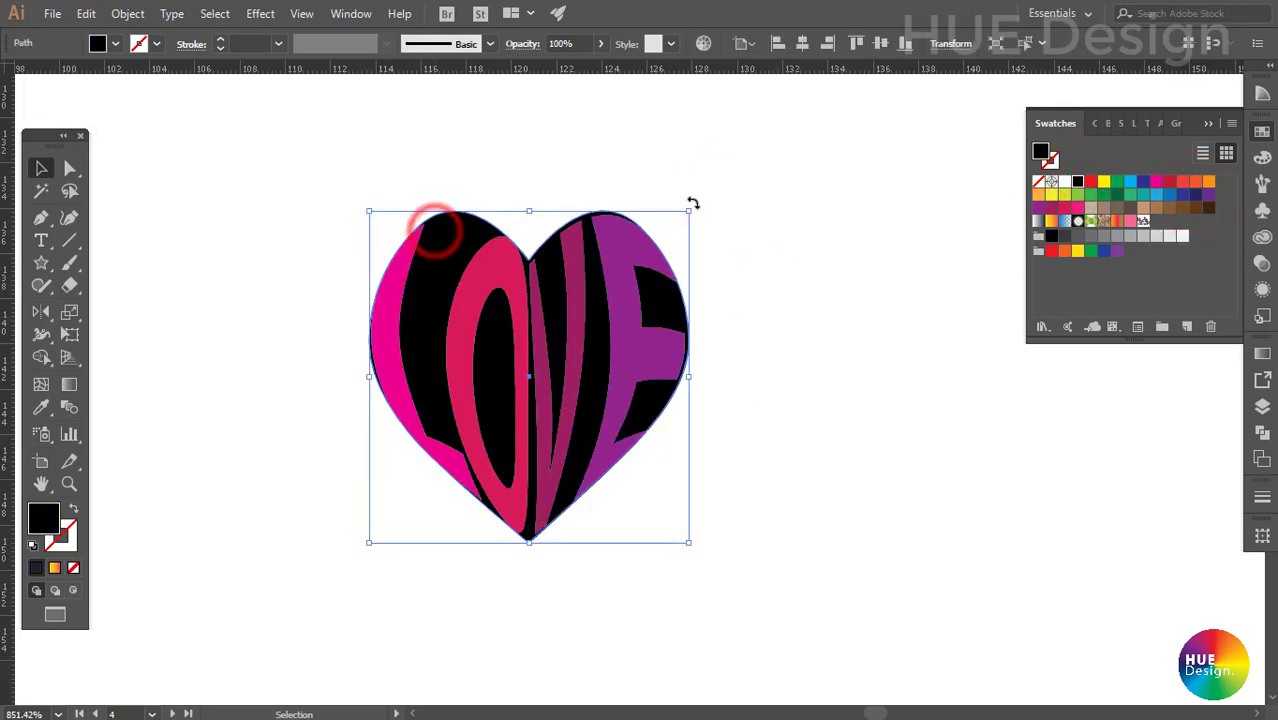
{"action": "left_click_drag", "start_coordinate": [688, 211], "coordinate": [712, 197]}
{"action": "left_click", "coordinate": [754, 443]}
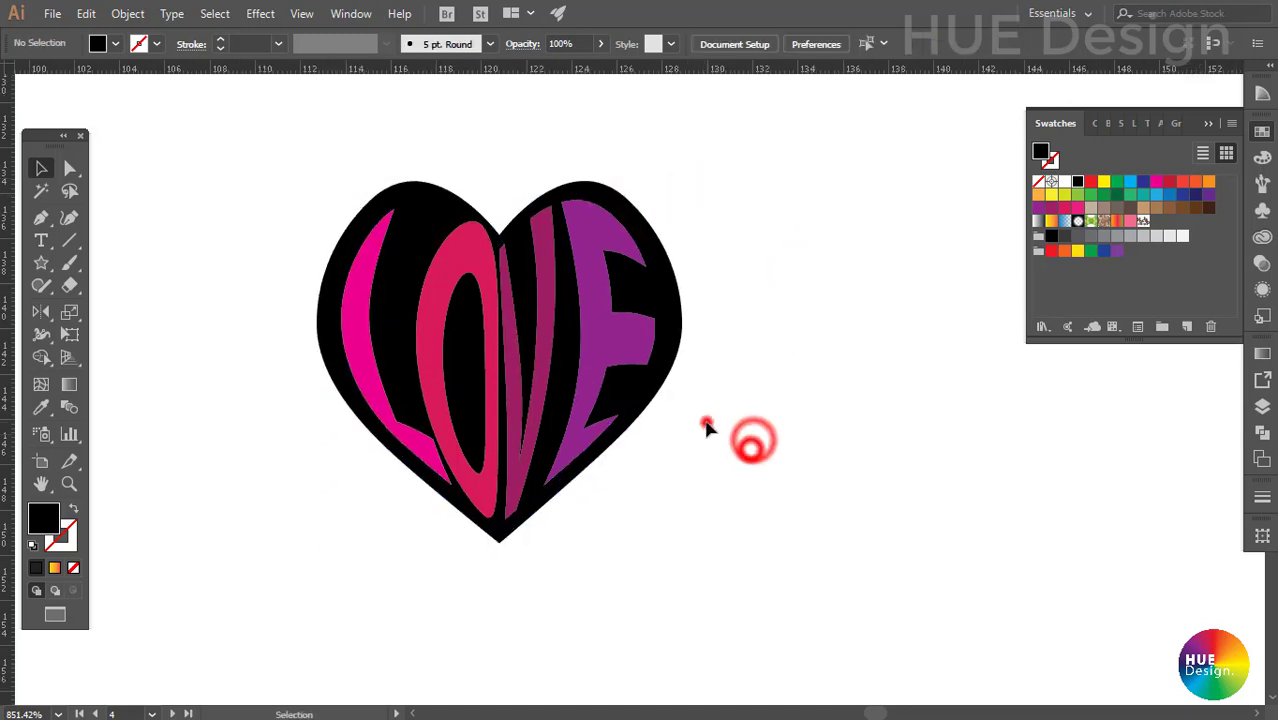
Switch the LOVE heart back to Edit Envelope and select the whole heart artwork.
{"action": "left_click", "coordinate": [445, 312]}
{"action": "left_click", "coordinate": [128, 13]}
{"action": "left_click", "coordinate": [228, 499]}
{"action": "left_click", "coordinate": [497, 642]}
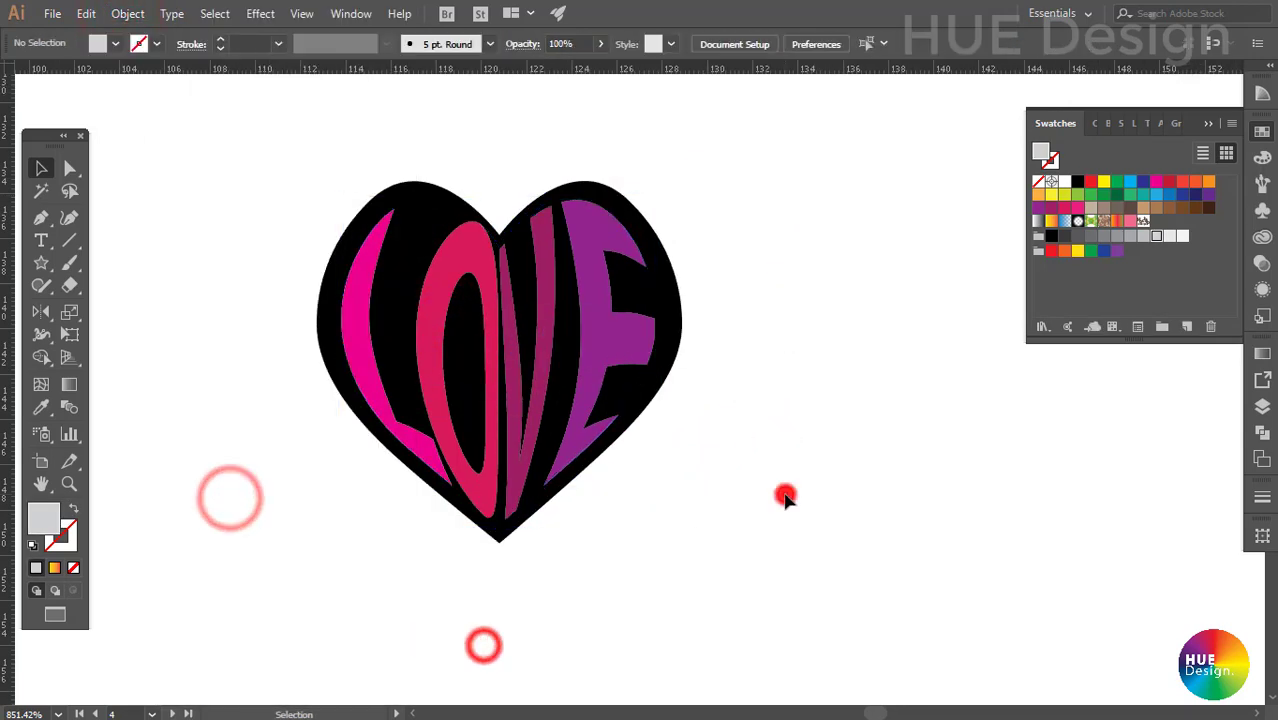
{"action": "left_click", "coordinate": [228, 302]}
{"action": "mouse_move", "coordinate": [251, 196]}
{"action": "left_mouse_down"}
{"action": "mouse_move", "coordinate": [658, 408]}
{"action": "mouse_move", "coordinate": [797, 462]}
{"action": "left_mouse_up"}
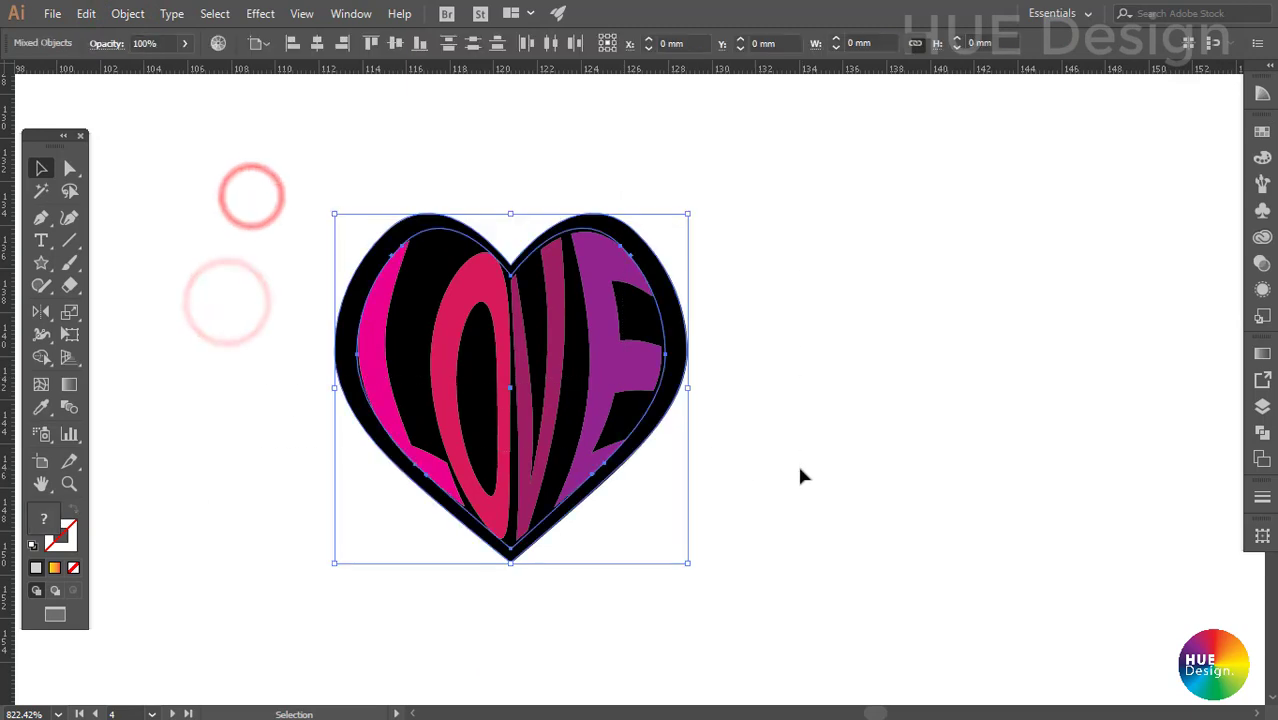
Release the LOVE envelope back into plain text and a grey heart shape.
{"action": "left_click", "coordinate": [786, 408]}
{"action": "left_click", "coordinate": [502, 320]}
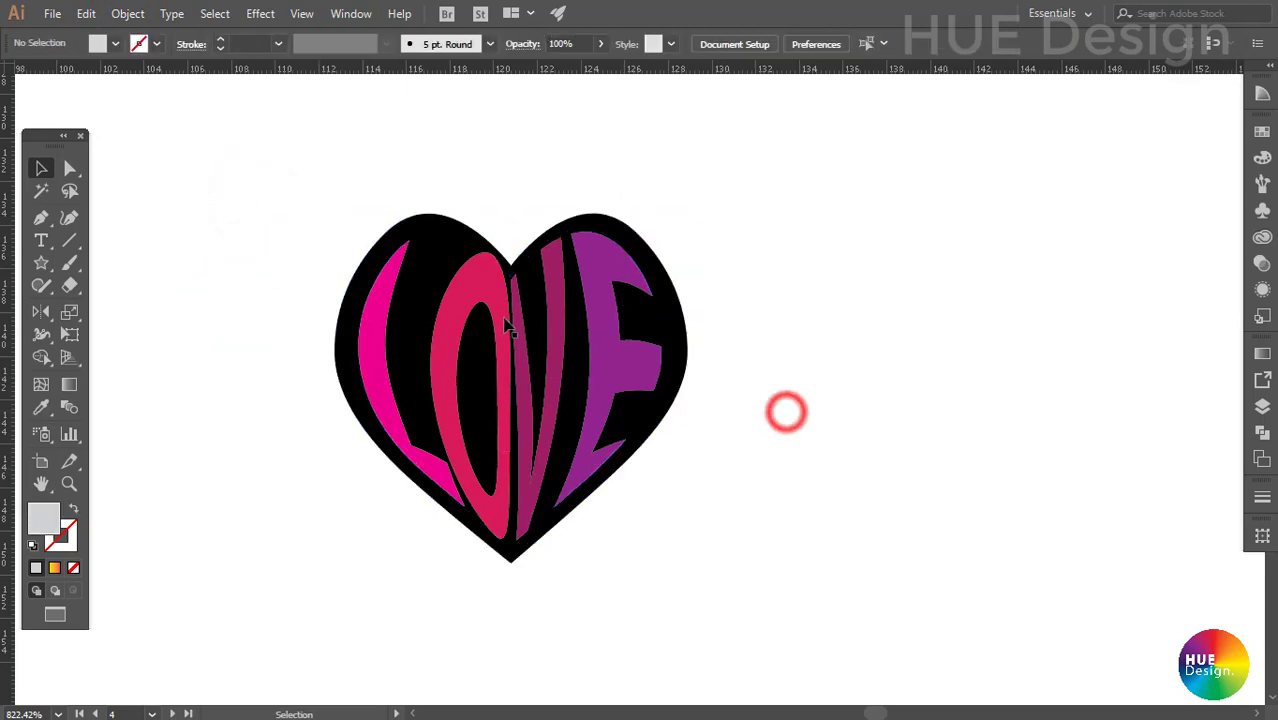
{"action": "left_click", "coordinate": [128, 13]}
{"action": "left_click", "coordinate": [236, 500]}
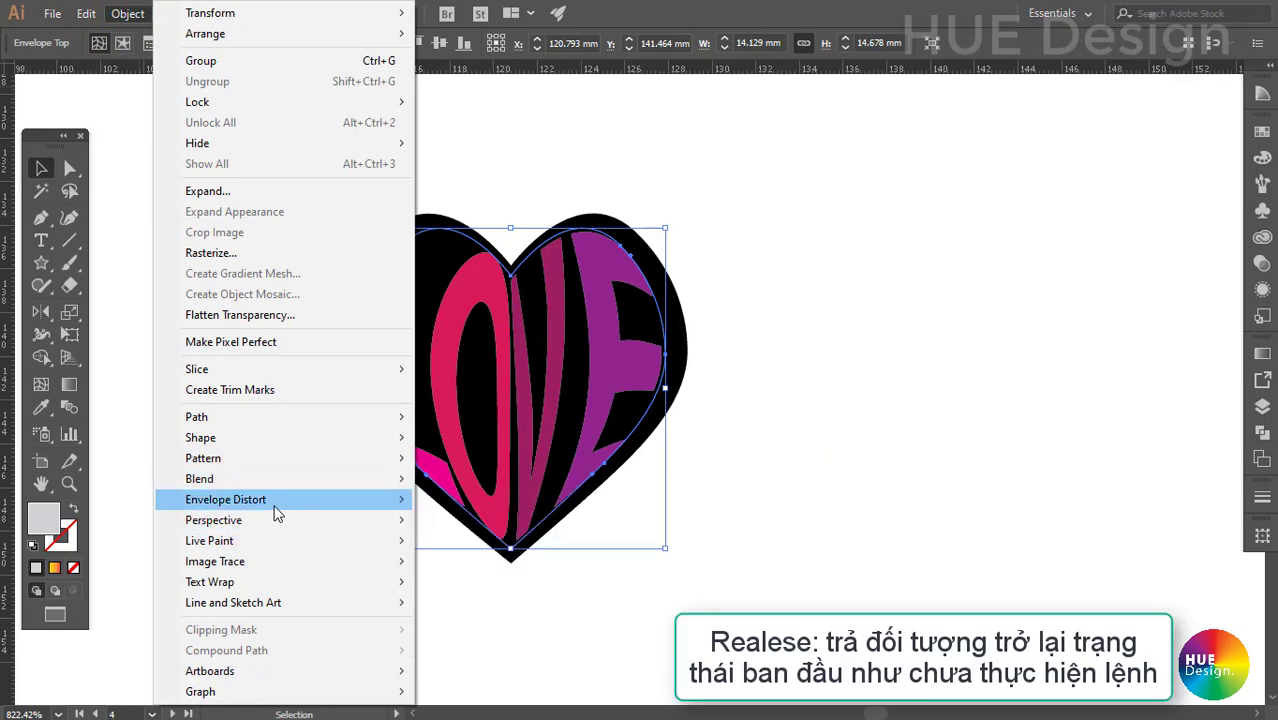
{"action": "mouse_move", "coordinate": [226, 499]}
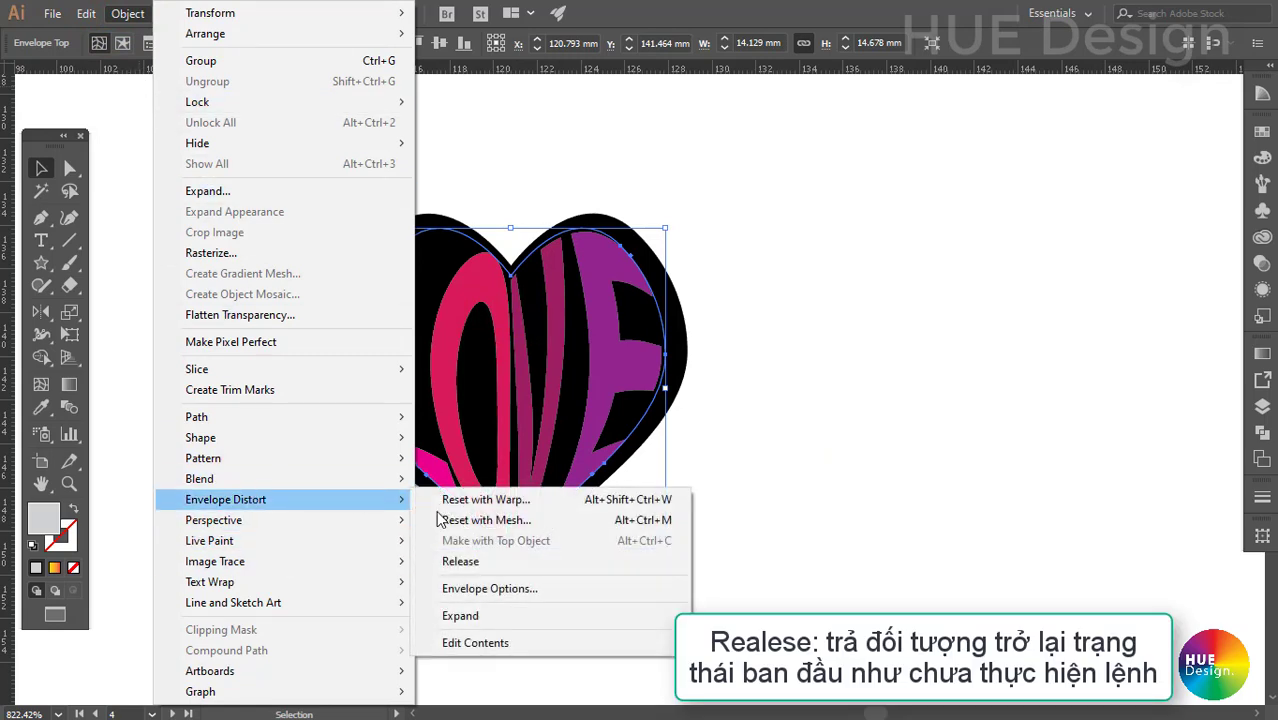
{"action": "left_click", "coordinate": [461, 563]}
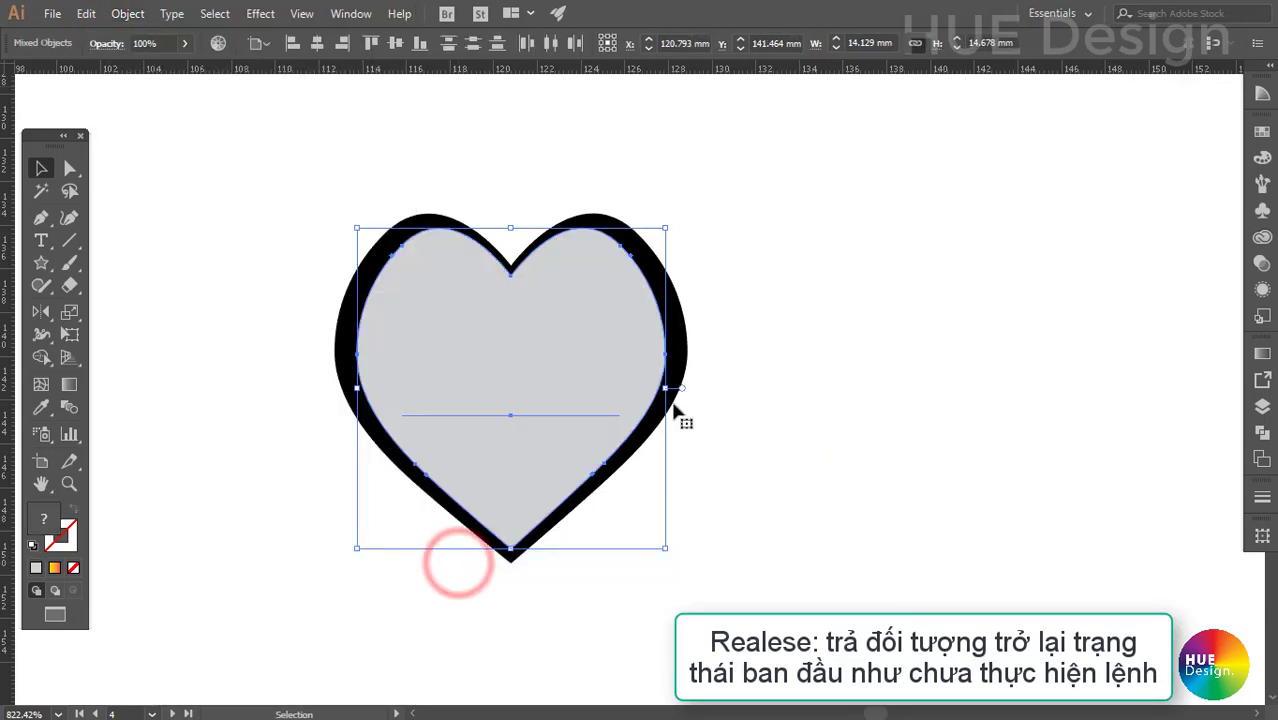
Drag the grey heart to the right of LOVE and reselect the LOVE text.
{"action": "left_click", "coordinate": [790, 406]}
{"action": "left_click", "coordinate": [608, 366]}
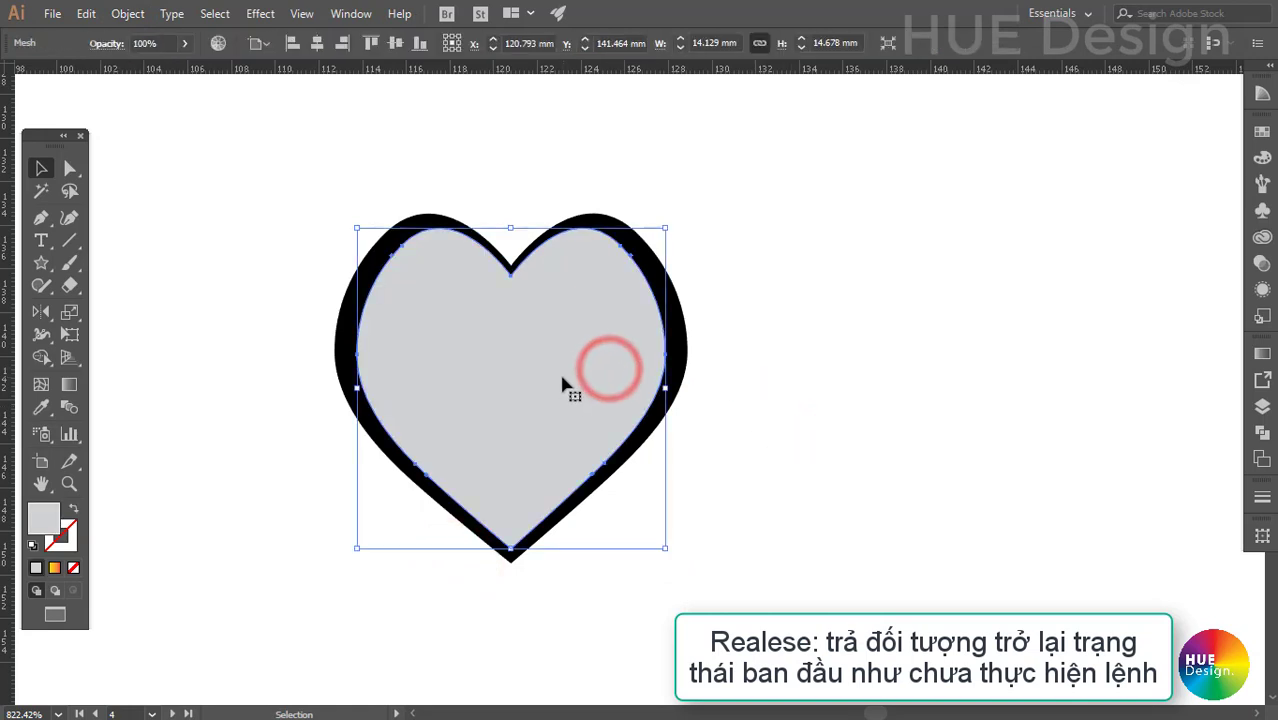
{"action": "left_click_drag", "start_coordinate": [568, 378], "coordinate": [894, 392]}
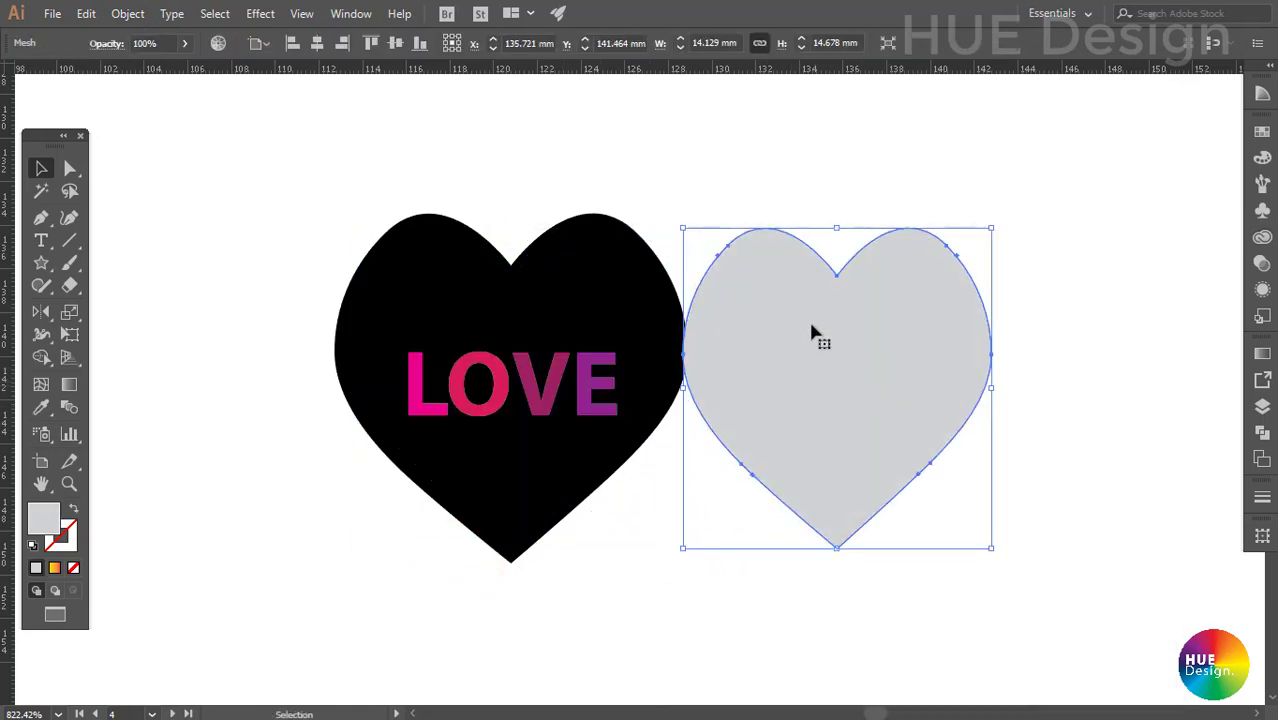
{"action": "left_click", "coordinate": [558, 382]}
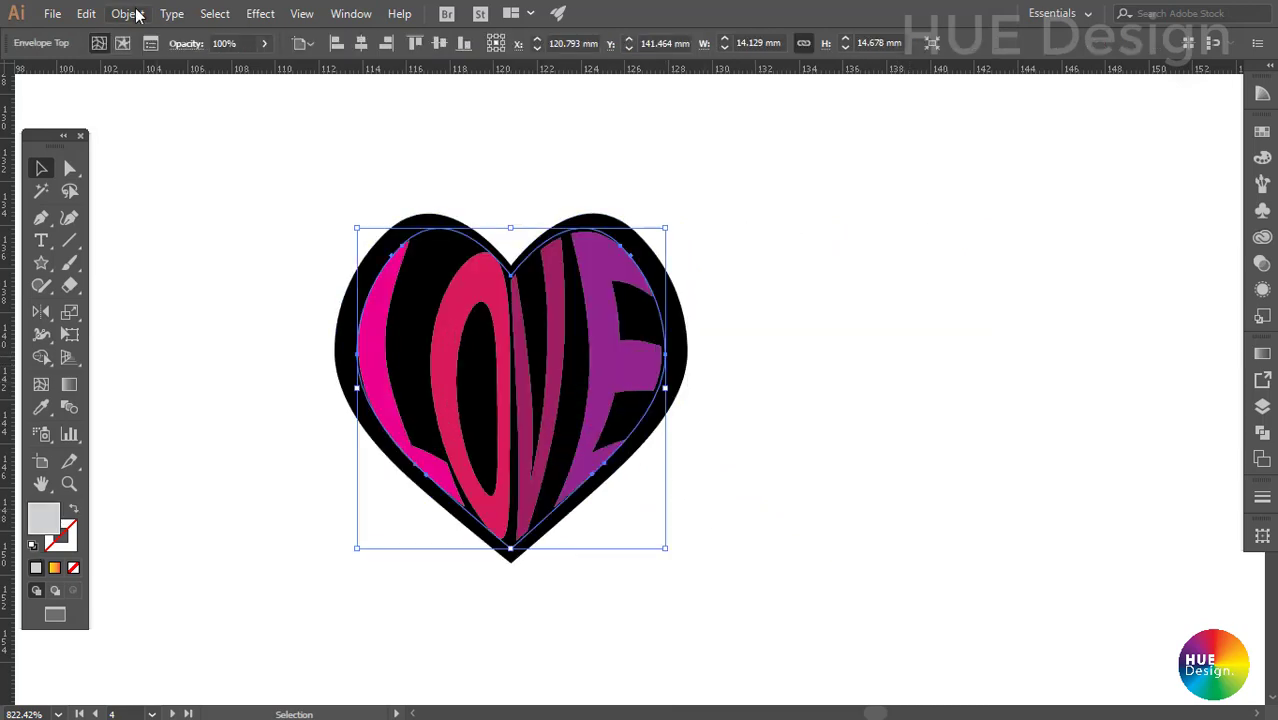
{"action": "left_click", "coordinate": [127, 13]}
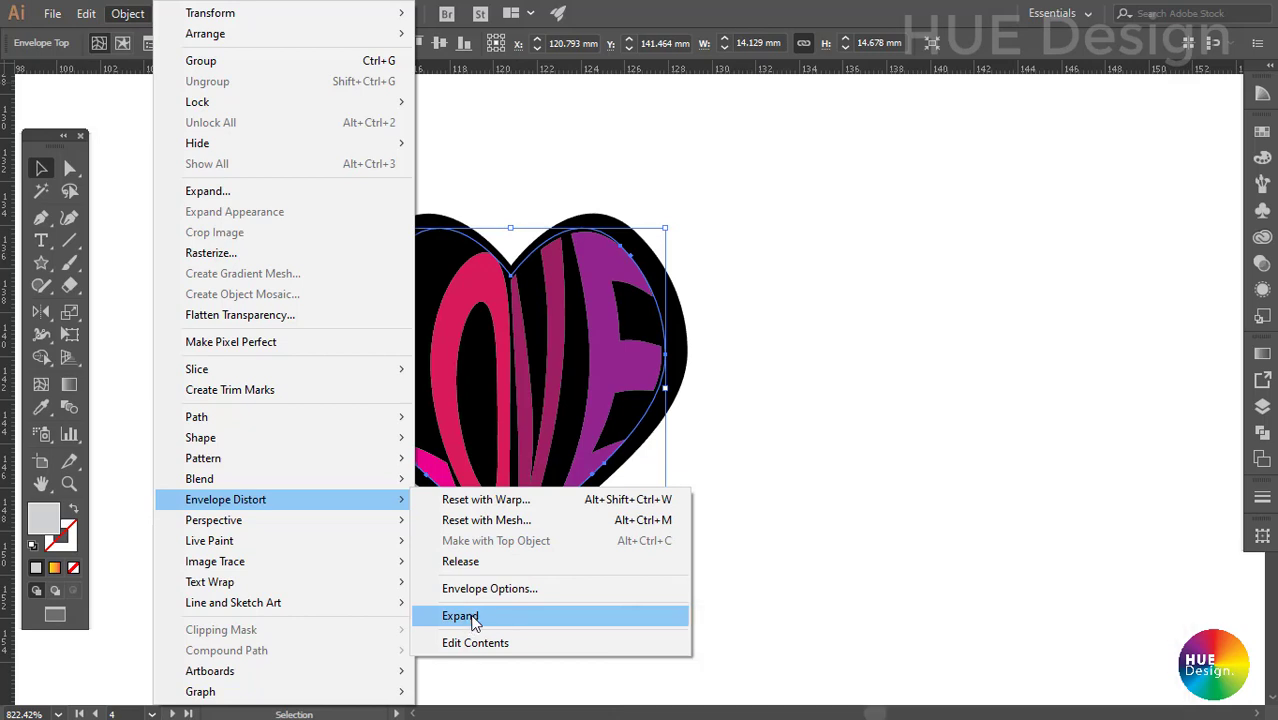
Expand the heart-warped LOVE into grouped vector letter outlines and reselect them to check.
{"action": "left_click", "coordinate": [462, 616]}
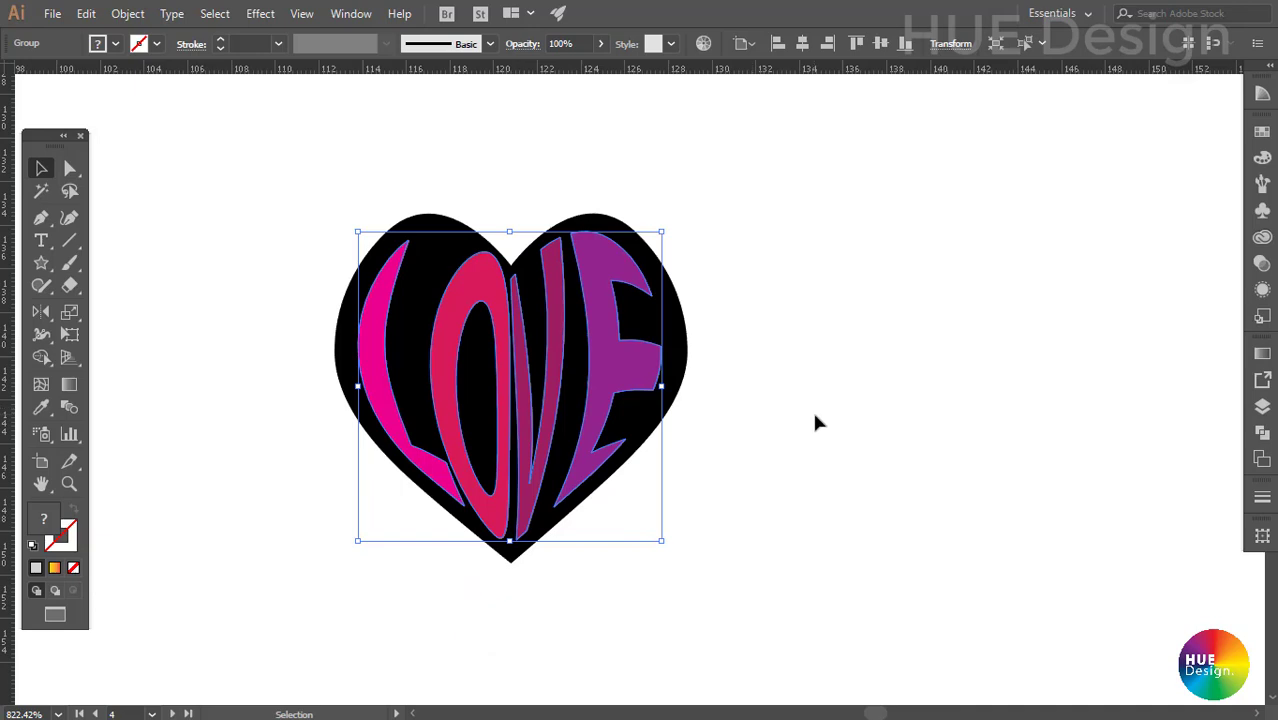
{"action": "left_click", "coordinate": [810, 425]}
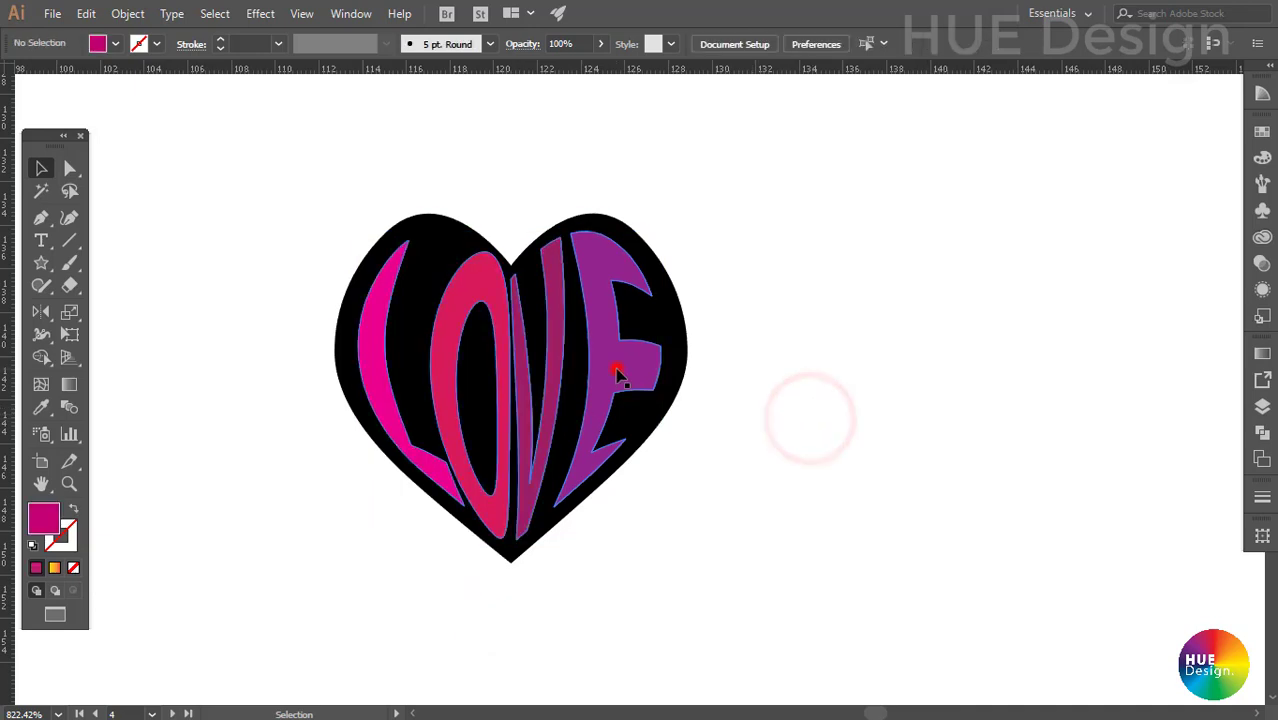
{"action": "left_click", "coordinate": [619, 371]}
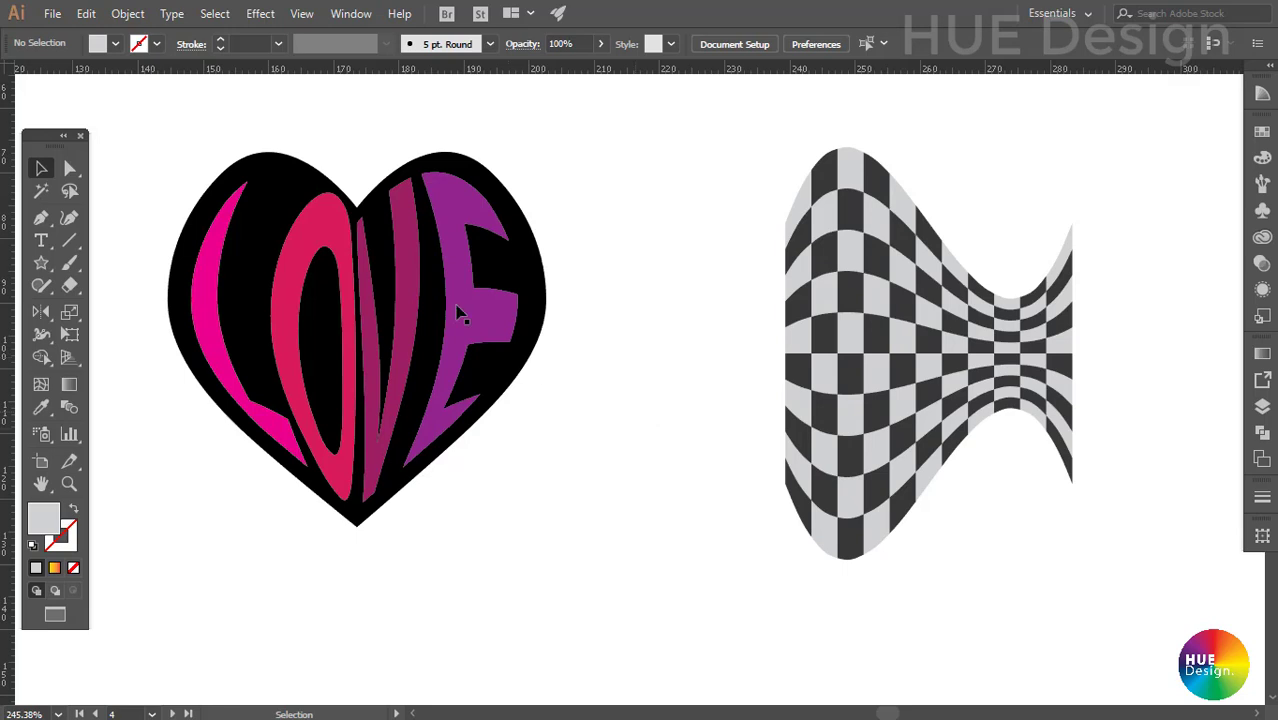
Marquee-select the whole LOVE heart artwork and shift it slightly right and down.
{"action": "left_click", "coordinate": [127, 13]}
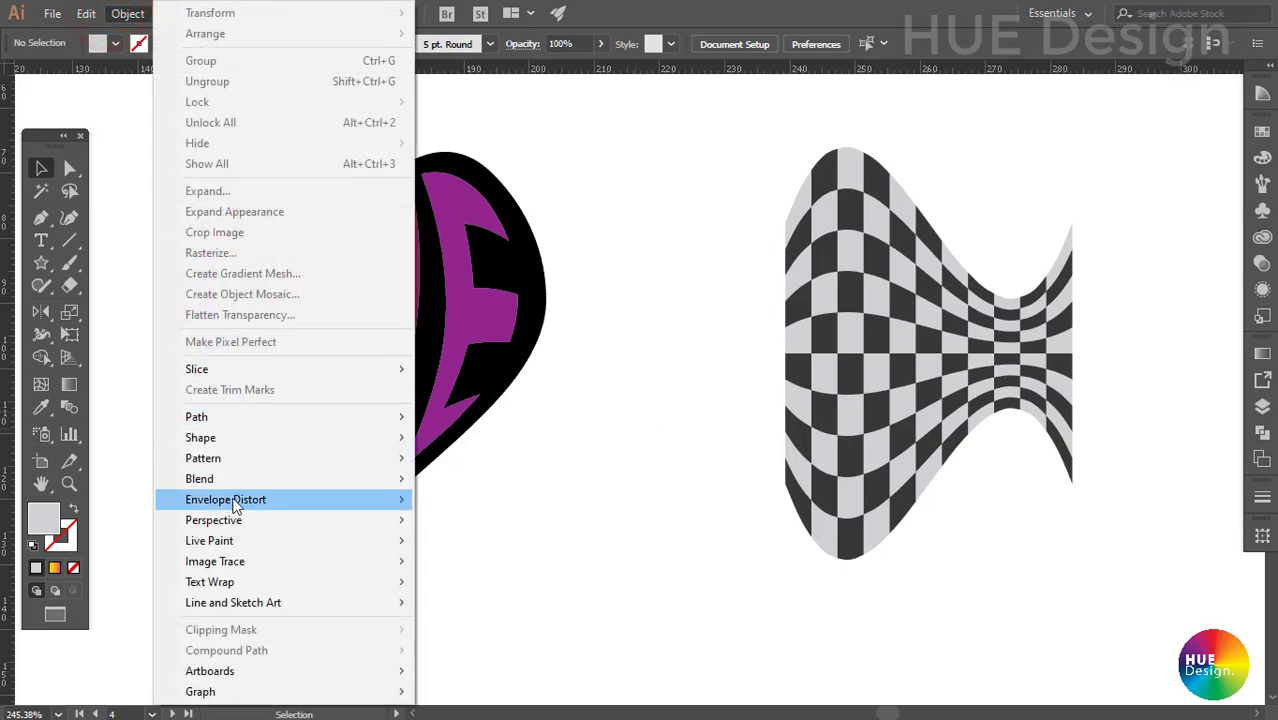
{"action": "mouse_move", "coordinate": [226, 499]}
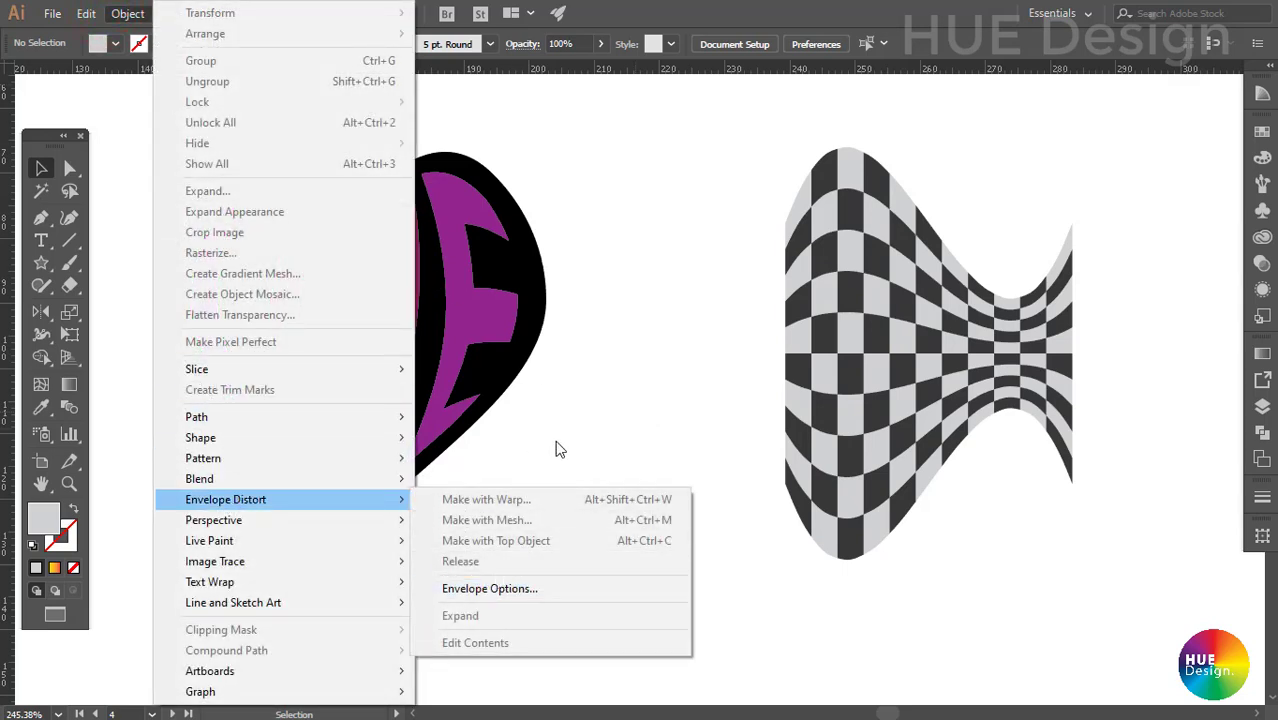
{"action": "left_click", "coordinate": [588, 430]}
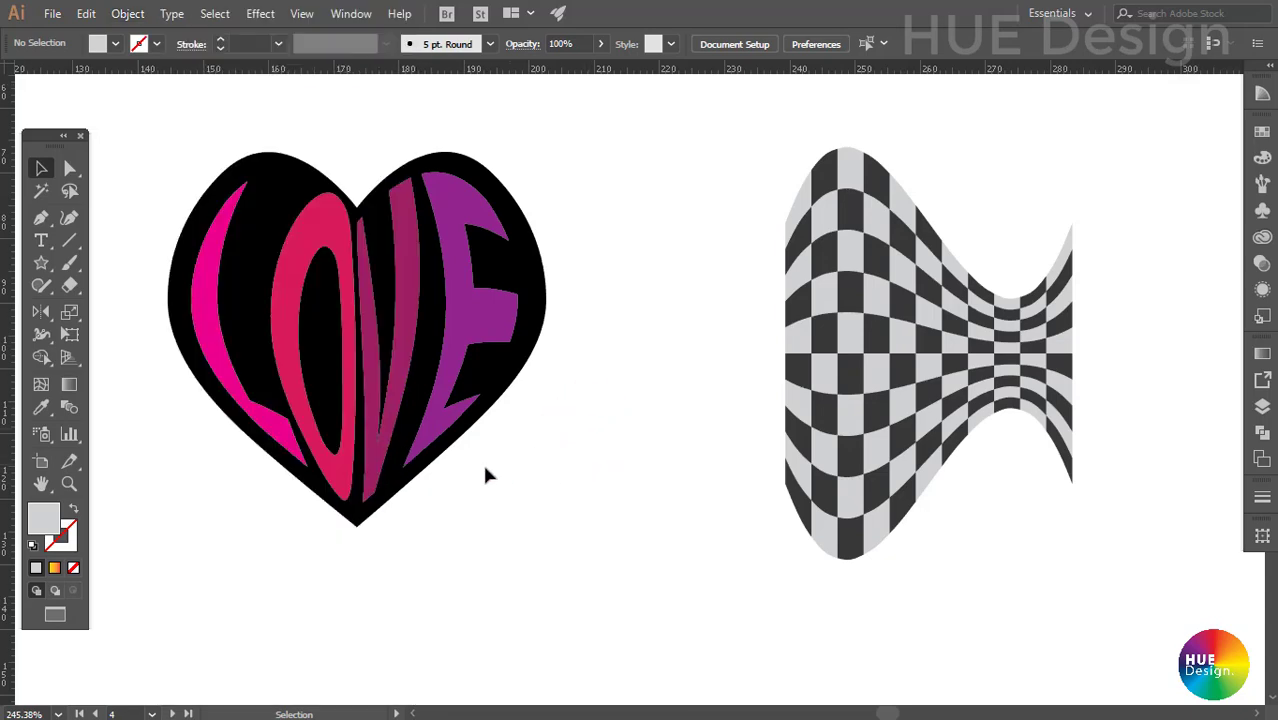
{"action": "mouse_move", "coordinate": [180, 158]}
{"action": "left_mouse_down"}
{"action": "mouse_move", "coordinate": [443, 333]}
{"action": "mouse_move", "coordinate": [479, 342]}
{"action": "left_mouse_up"}
{"action": "left_click", "coordinate": [690, 372]}
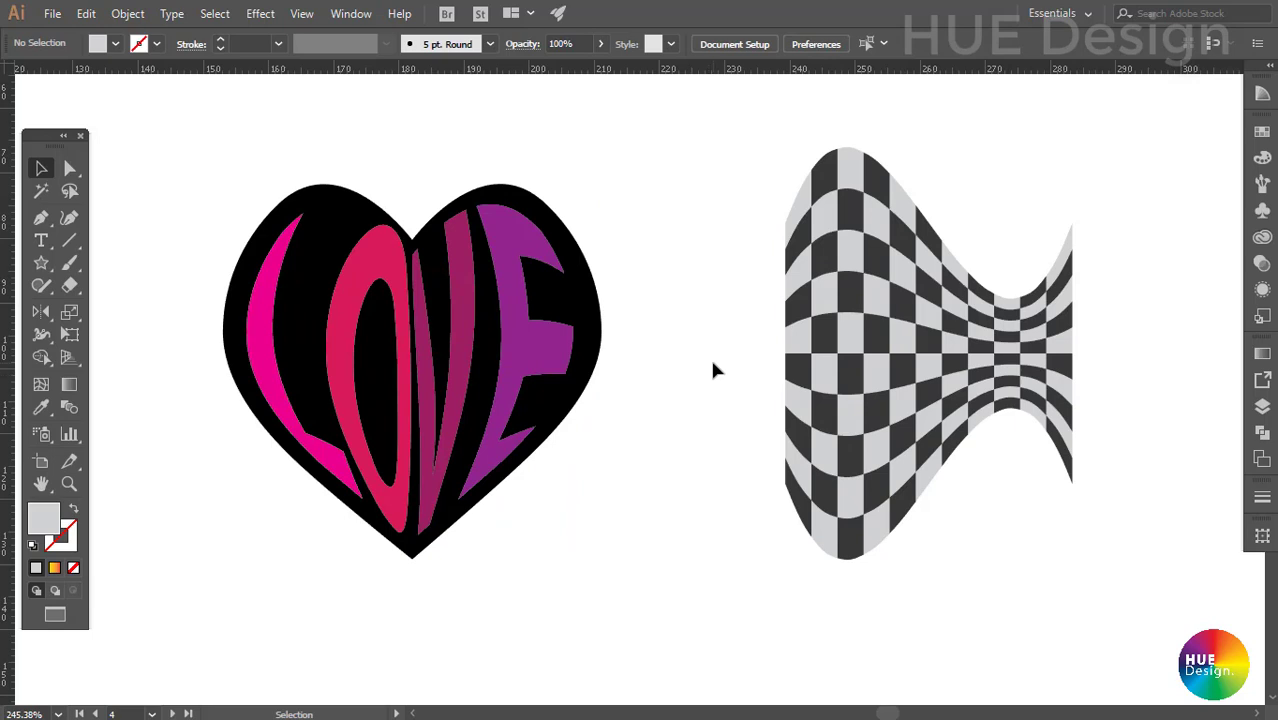